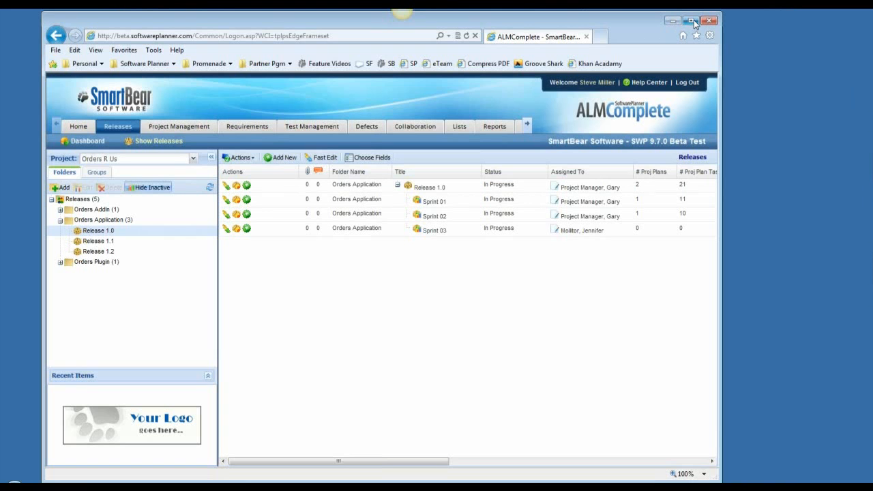
# Step: Maximize the browser window and view the Orders Application folder's releases and the iterations of its Release 1.0
pyautogui.click(693, 21)
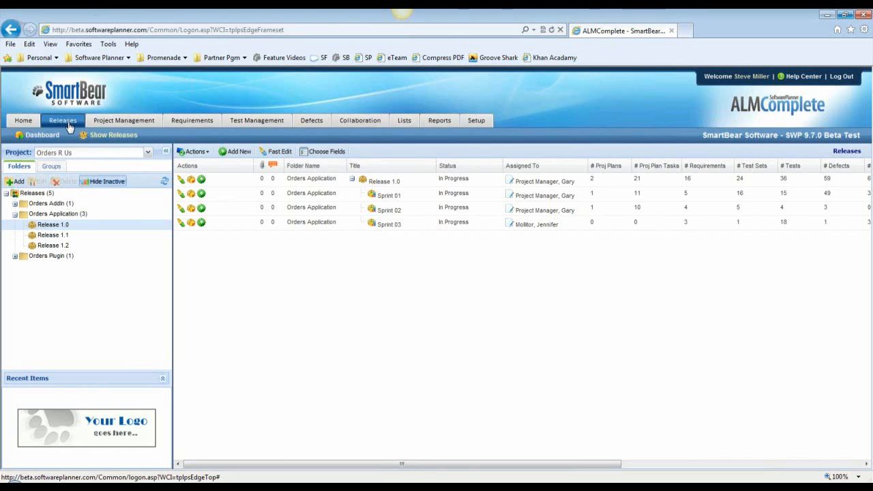
pyautogui.click(16, 215)
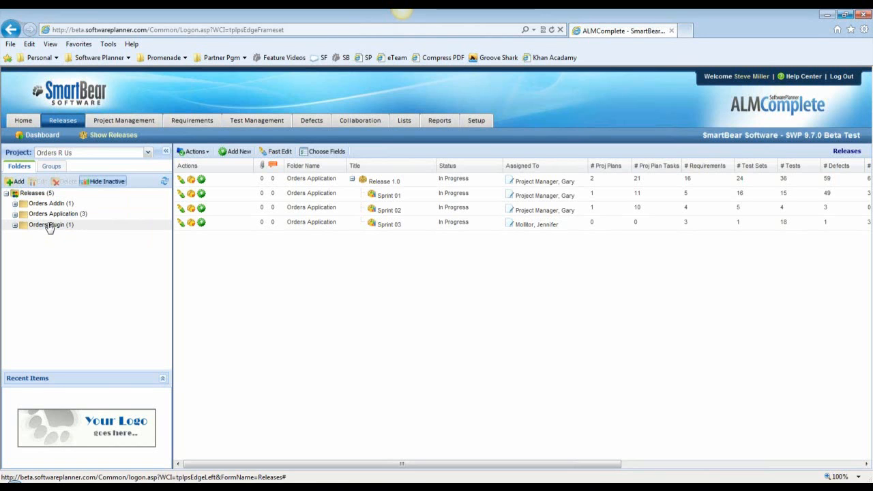
pyautogui.click(14, 214)
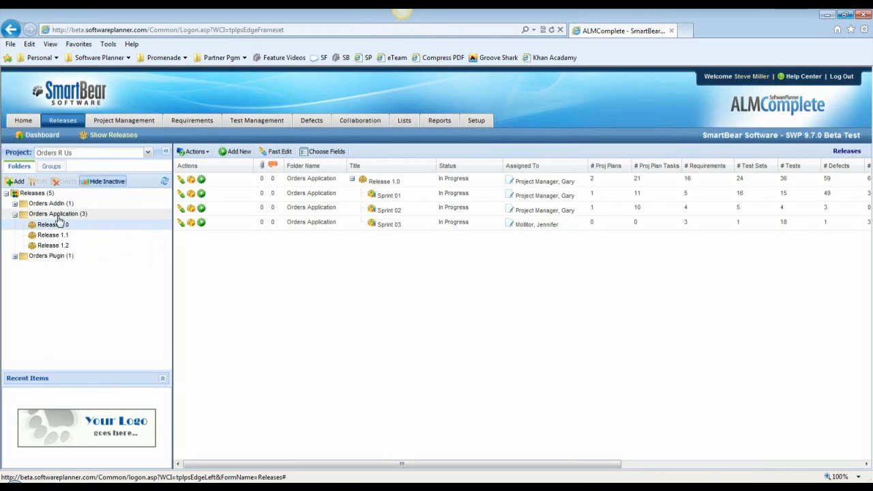
pyautogui.click(65, 218)
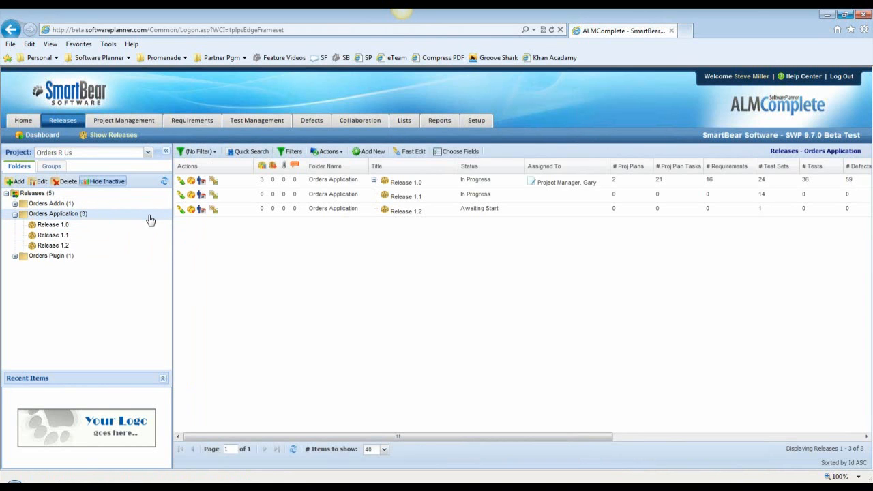
pyautogui.click(53, 225)
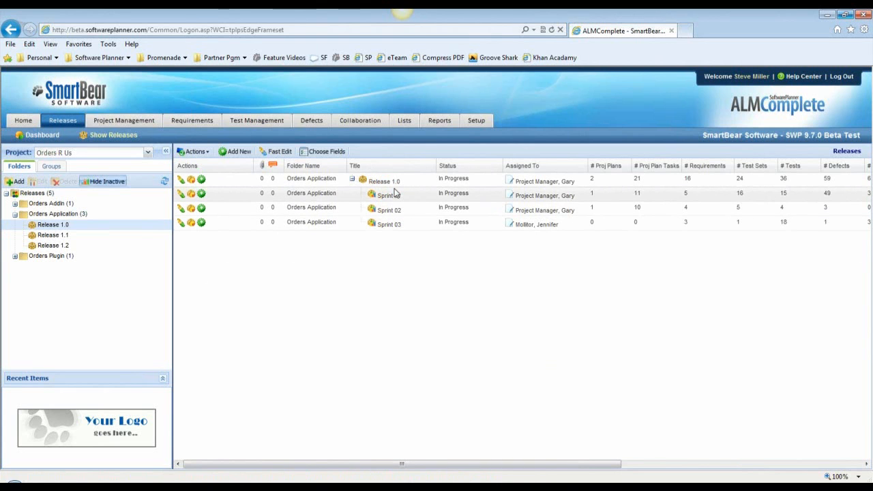
# Step: Create a release folder named uTunes with no parent folder, directly under Releases
pyautogui.click(31, 193)
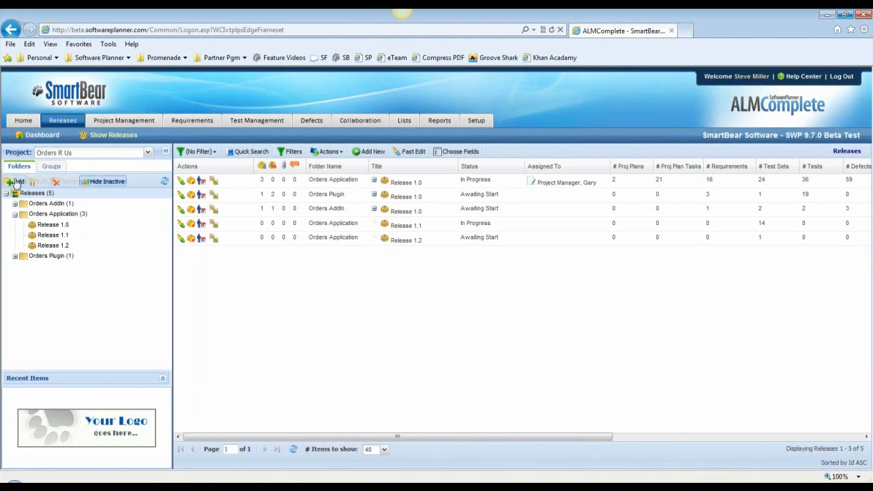
pyautogui.click(18, 182)
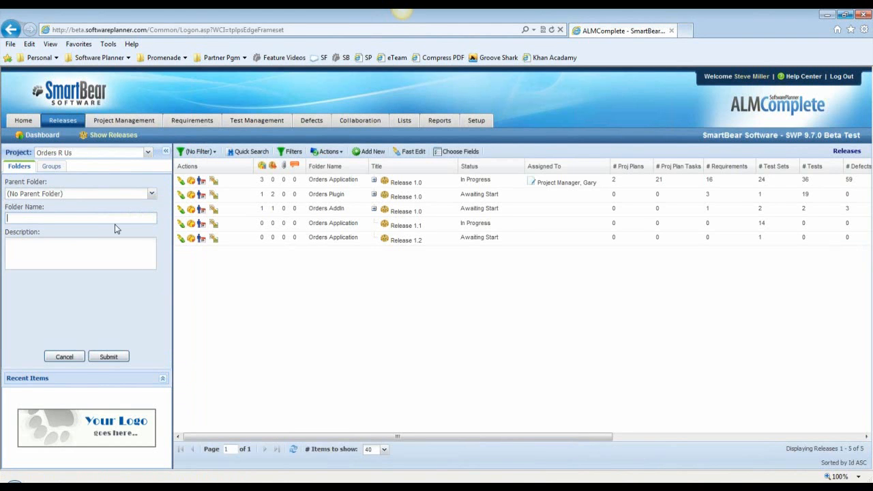
pyautogui.write('uTunes')
pyautogui.click(113, 353)
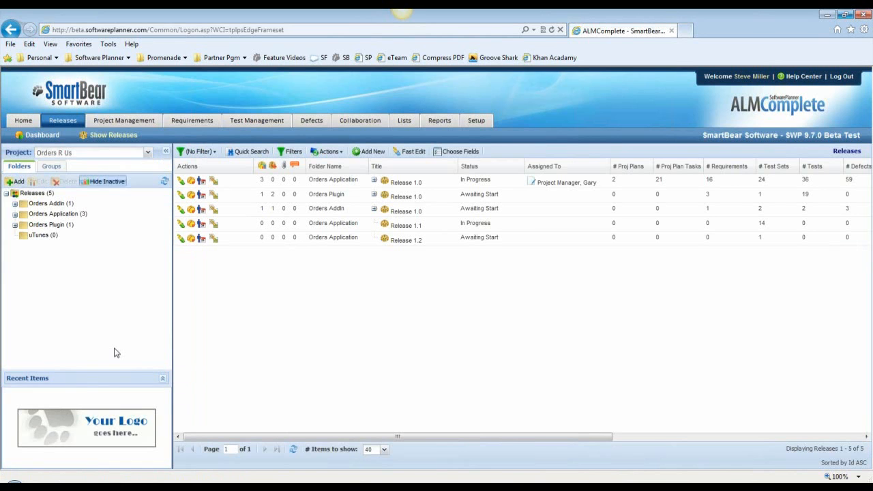
# Step: Start a new release in the uTunes folder, named uTunes Release 1.0, with the status Awaiting Start
pyautogui.click(43, 235)
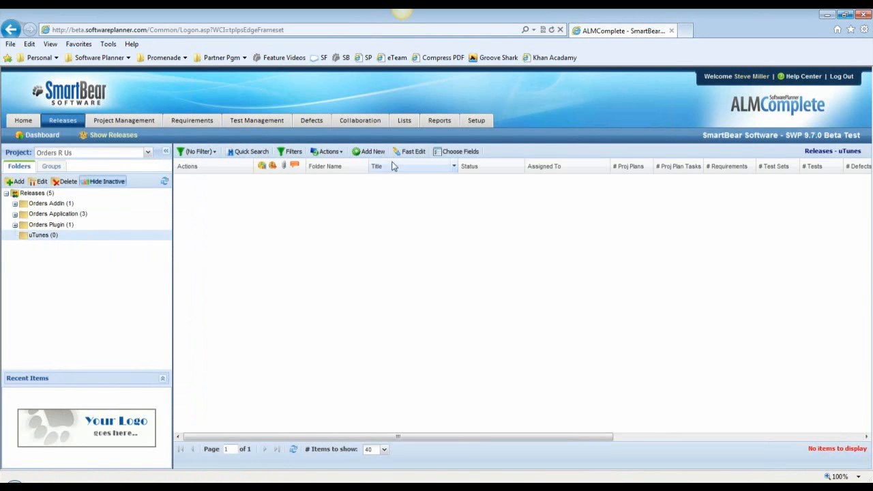
pyautogui.click(374, 151)
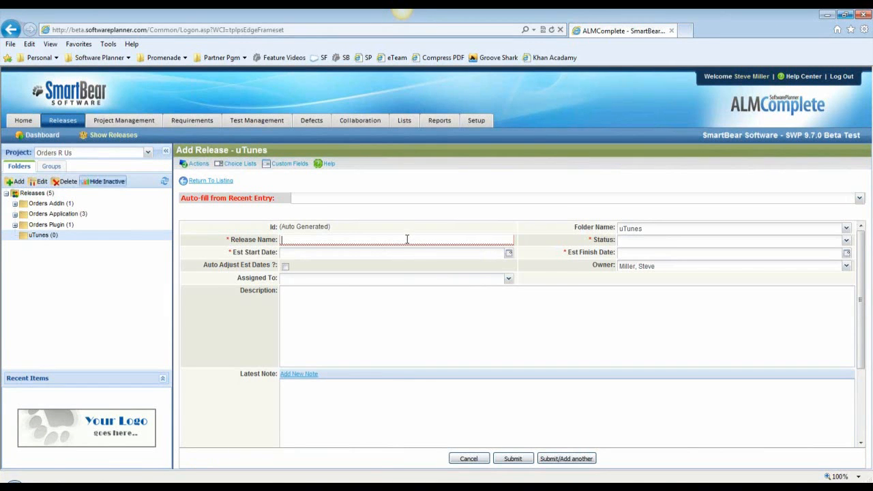
pyautogui.write('uTune')
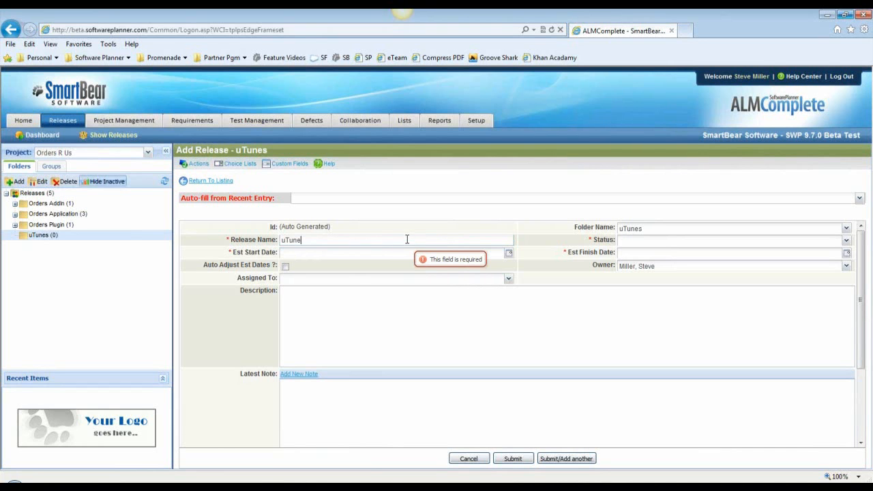
pyautogui.write('s Release 1.0')
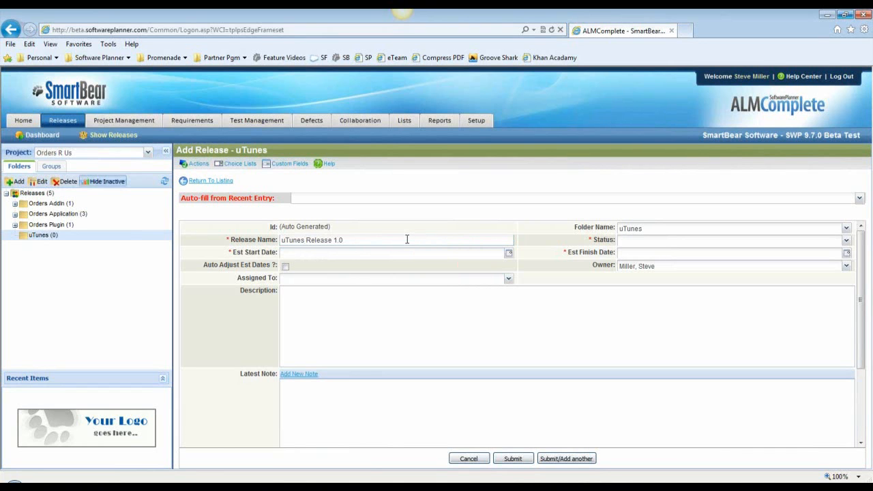
pyautogui.click(634, 244)
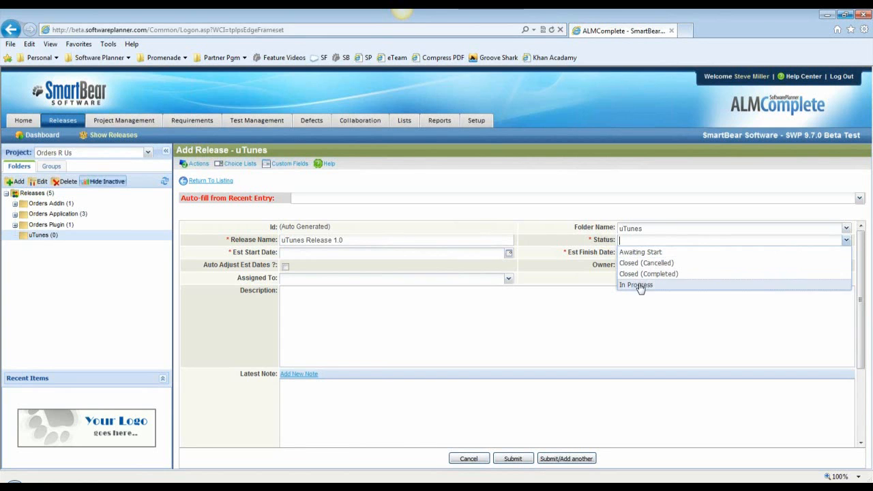
pyautogui.click(651, 253)
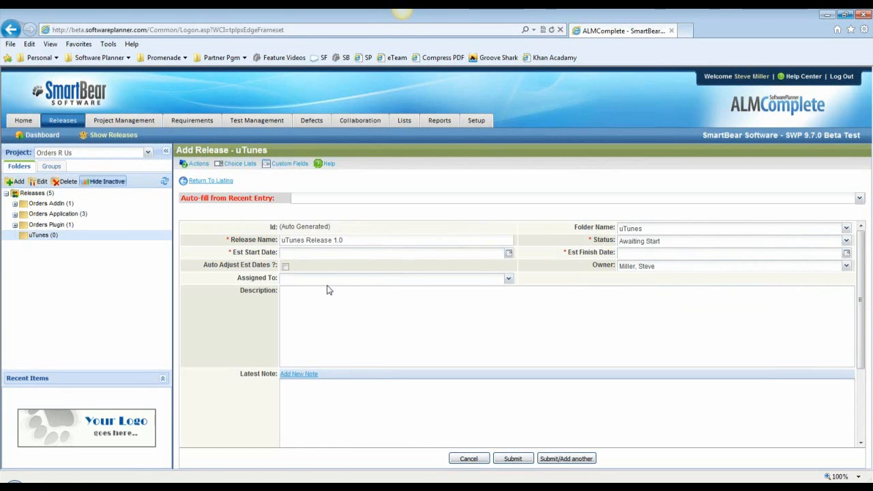
# Step: Enable automatic adjustment of estimated dates, assign the release to the project manager, enter the description "xxx" and submit it
pyautogui.click(304, 253)
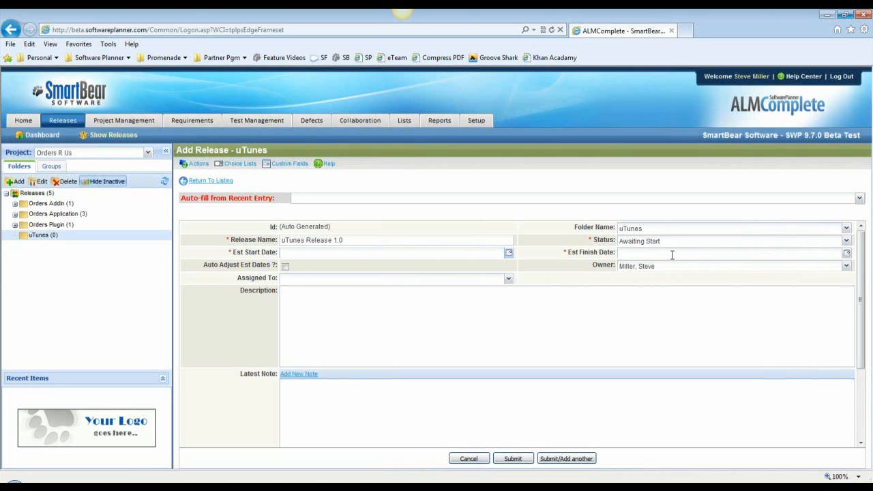
pyautogui.click(286, 268)
pyautogui.click(508, 279)
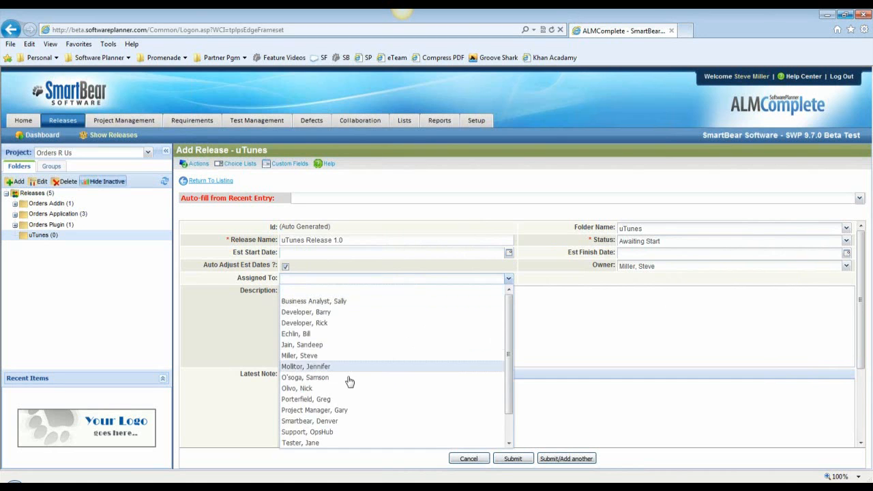
pyautogui.click(344, 410)
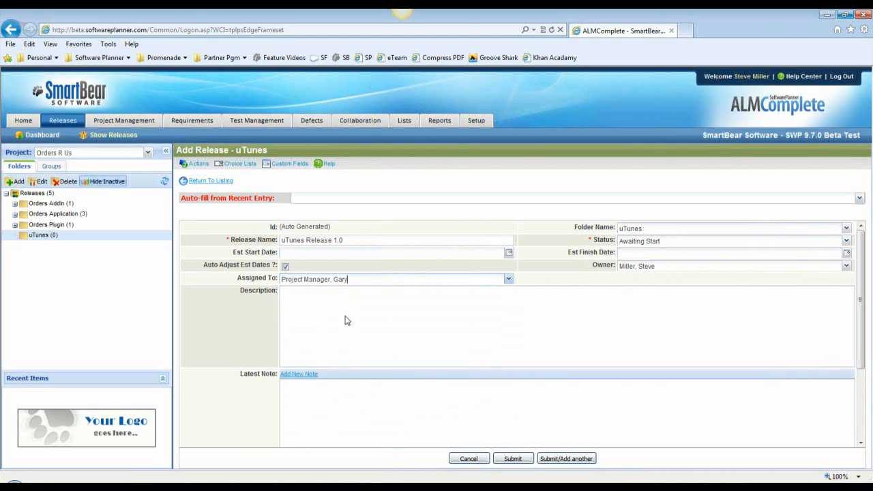
pyautogui.click(346, 331)
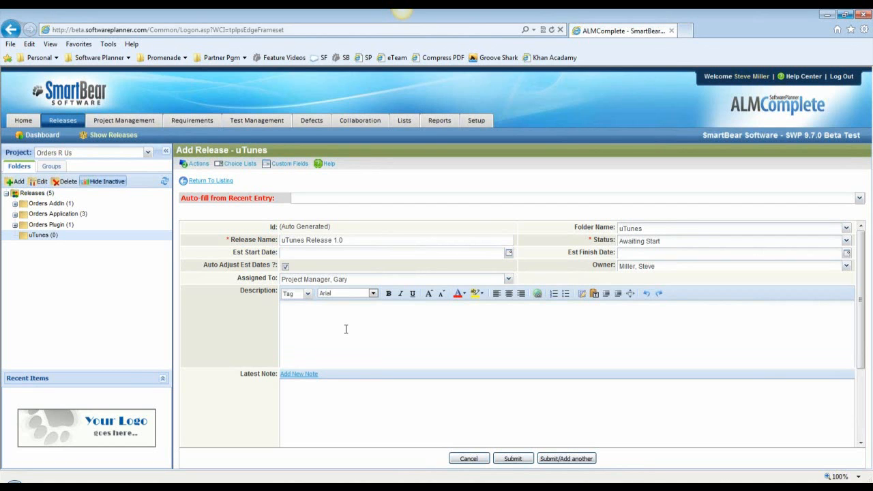
pyautogui.write('xxx')
pyautogui.click(513, 458)
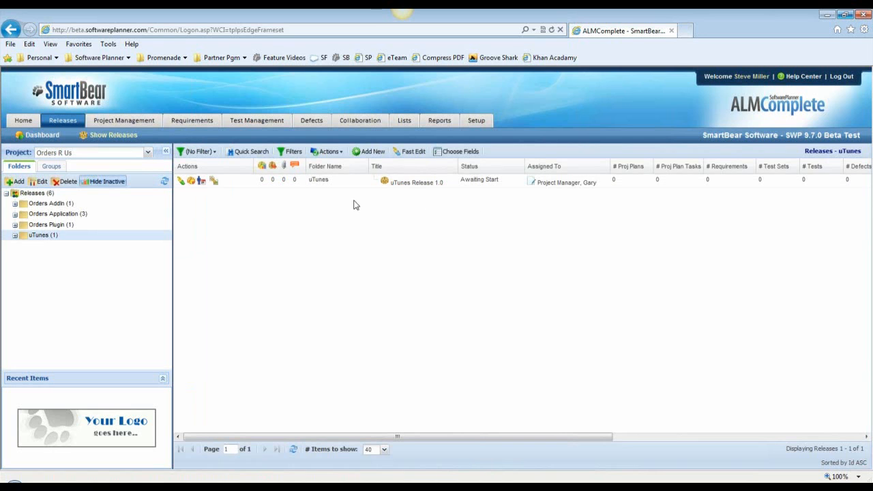
# Step: Start a new iteration under uTunes Release 1.0, named Sprint 01, with the status Awaiting Start
pyautogui.click(16, 236)
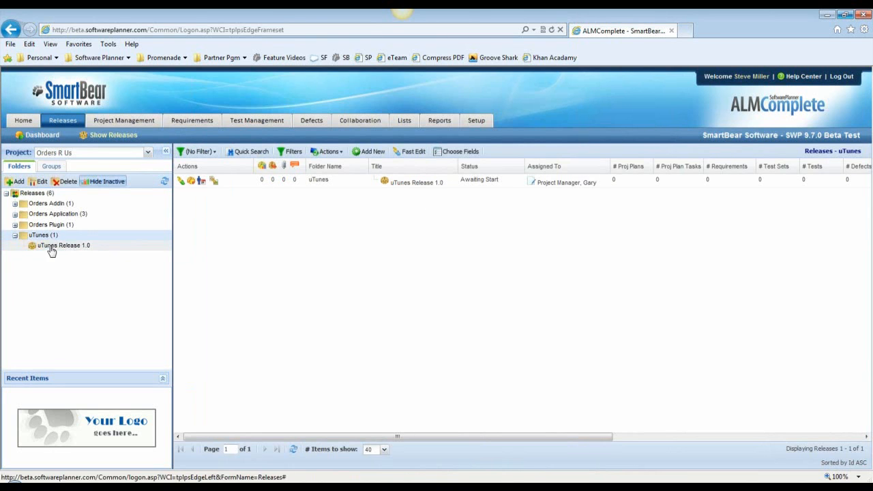
pyautogui.click(65, 247)
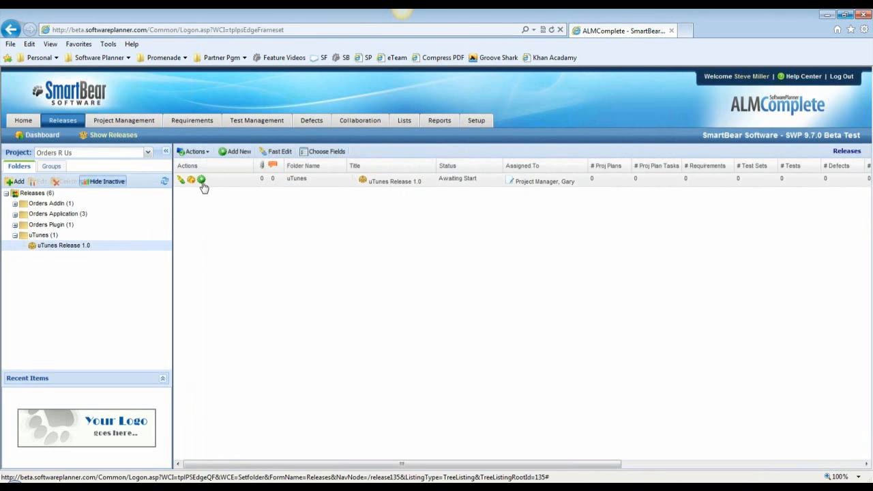
pyautogui.click(202, 181)
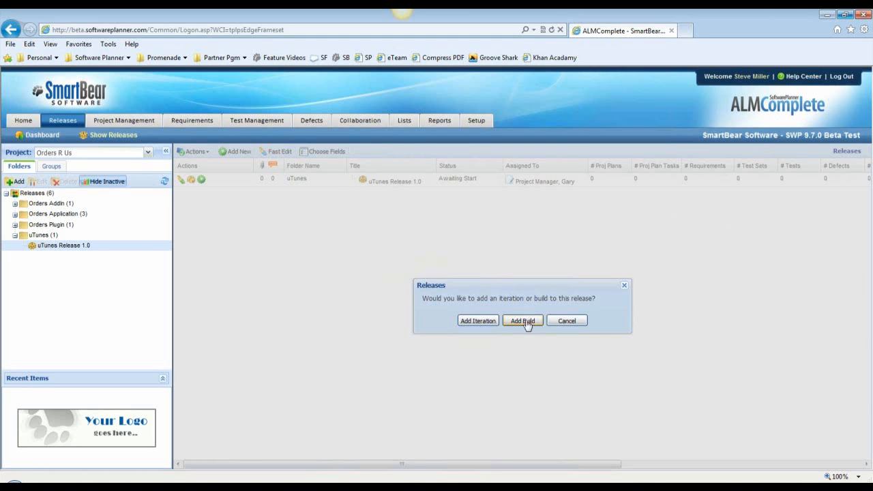
pyautogui.click(483, 321)
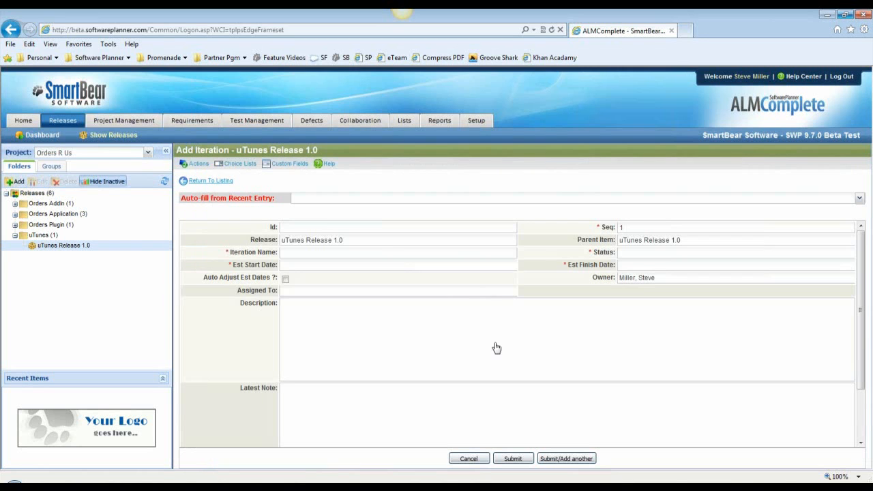
pyautogui.click(457, 253)
pyautogui.write('Spo')
pyautogui.press('BackSpace')
pyautogui.write('rint 01')
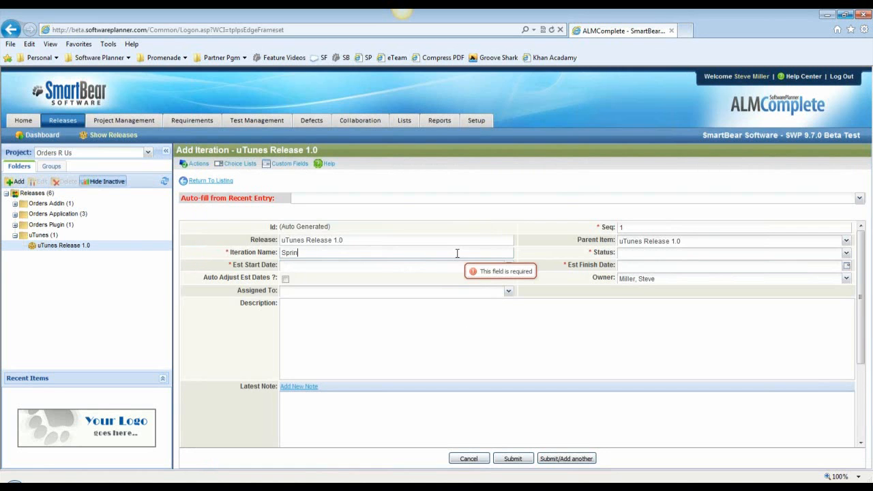
pyautogui.click(649, 253)
pyautogui.click(653, 264)
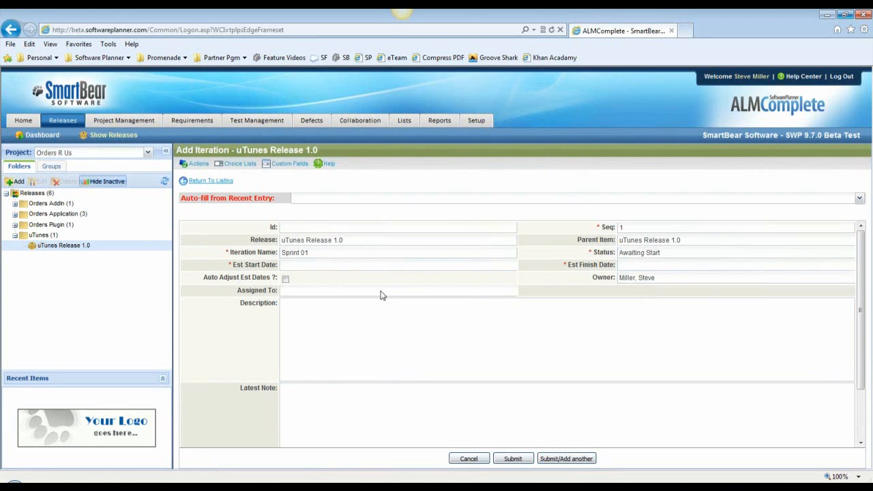
# Step: Set the iteration's estimated start date to 10/20/2011 and its estimated finish date to 11/20/2011
pyautogui.click(333, 265)
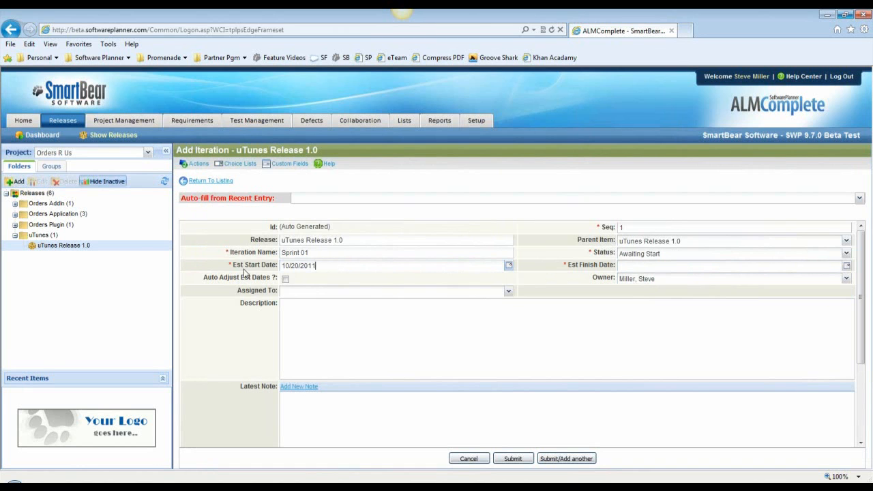
pyautogui.click(662, 265)
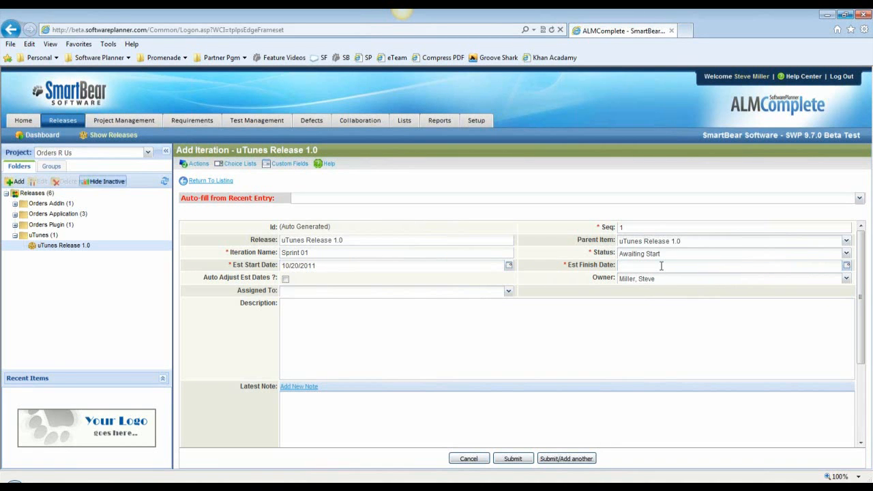
pyautogui.write('11/01/2011')
pyautogui.press('+')
pyautogui.press('-')
pyautogui.press('+')
pyautogui.press('+')
# Step: Assign the iteration to the project manager, describe it as "Creating the ability to search for artists." and submit it
pyautogui.click(509, 291)
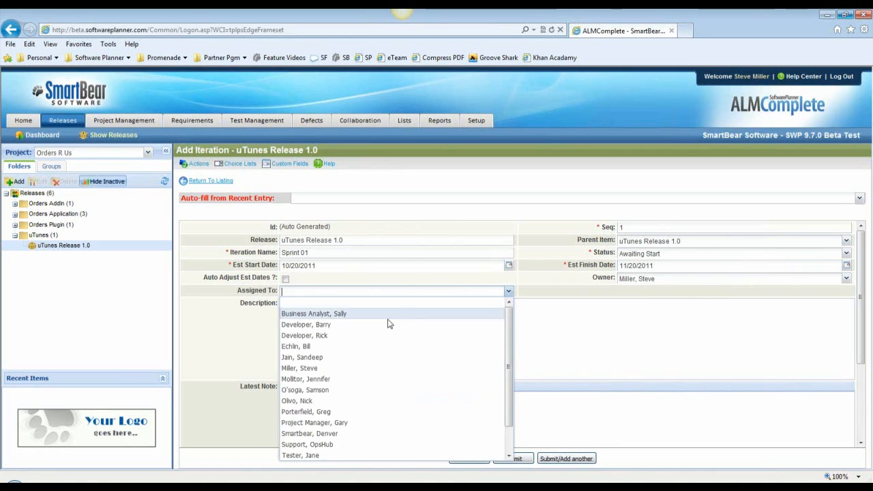
pyautogui.click(349, 423)
pyautogui.click(367, 348)
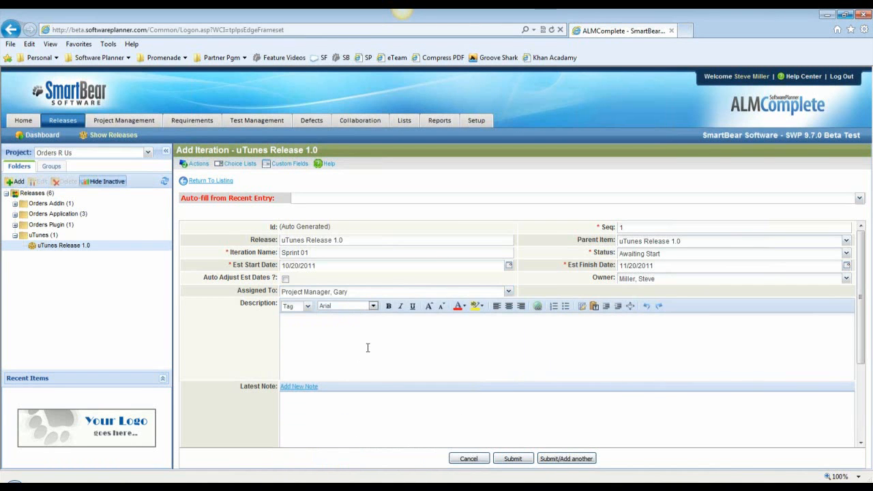
pyautogui.write('Create')
pyautogui.press('BackSpace')
pyautogui.write('ing the ability to search for artists.')
pyautogui.click(513, 459)
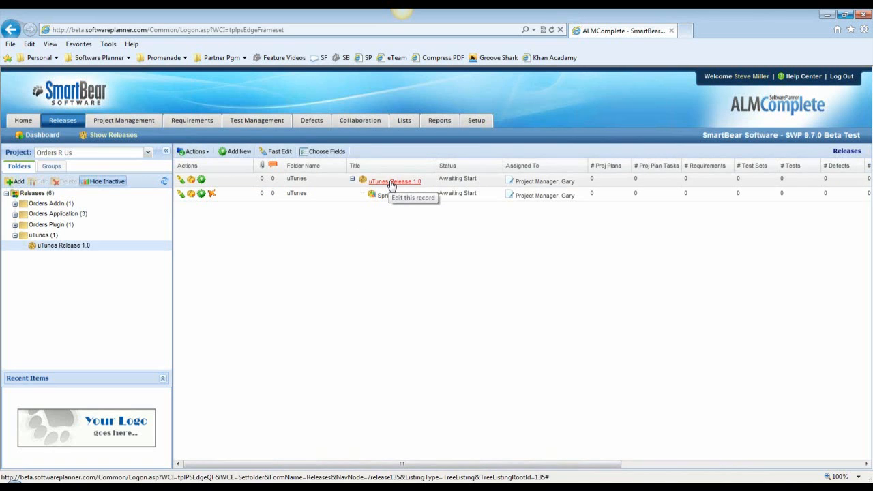
# Step: Collapse the uTunes folder and show the iterations of Release 1.0 in the Orders Application folder
pyautogui.click(15, 235)
pyautogui.doubleClick(58, 213)
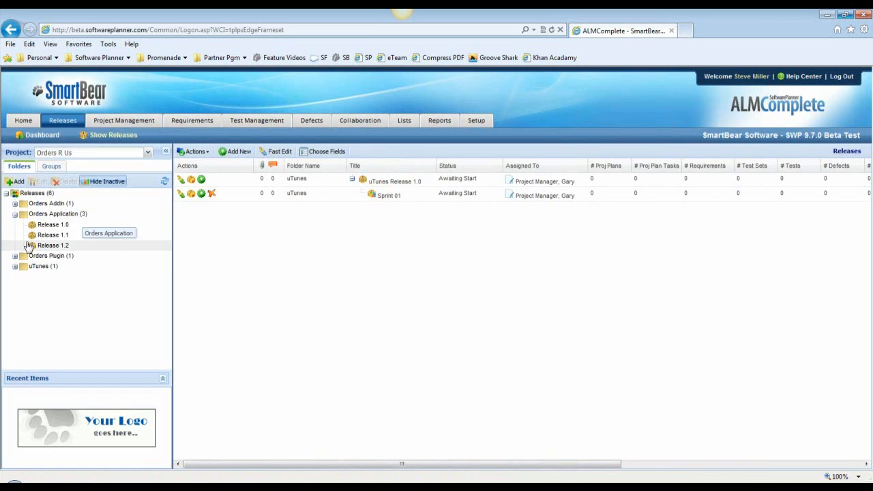
pyautogui.click(53, 224)
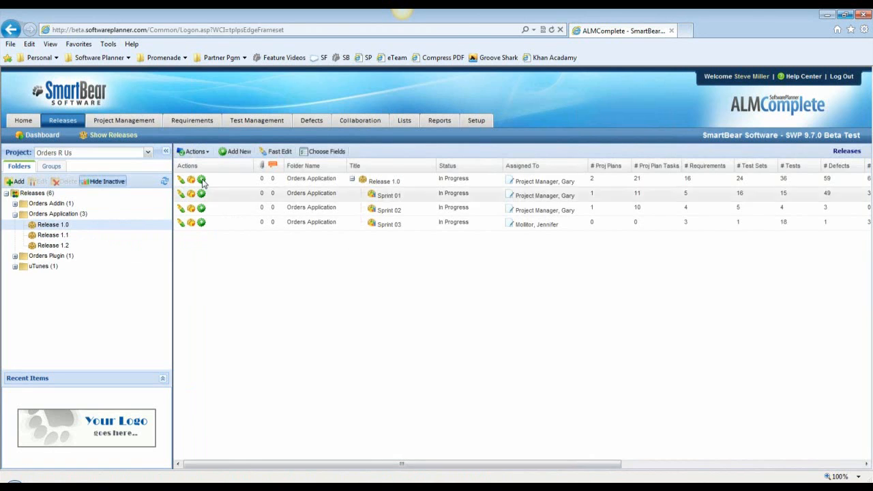
# Step: Hide the folder tree and open Sprint 01's drill down report to examine its requirements and tests details
pyautogui.click(165, 153)
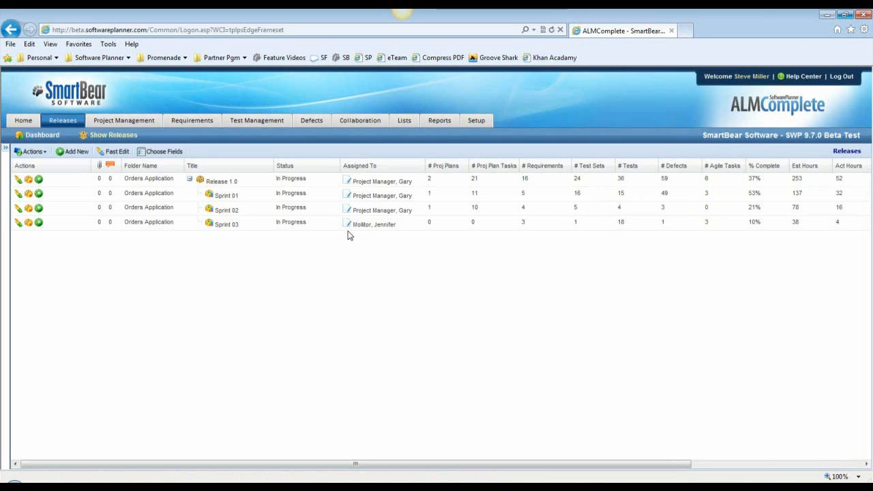
pyautogui.click(29, 196)
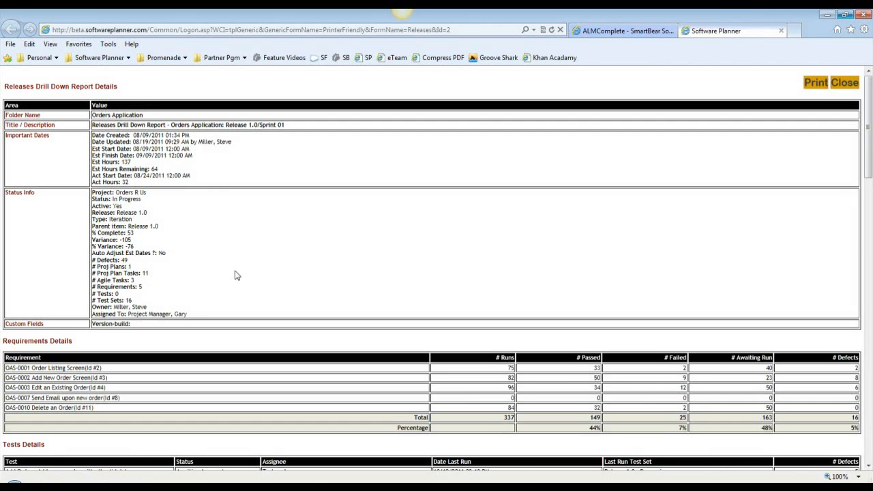
pyautogui.scroll(-3, 239, 274)
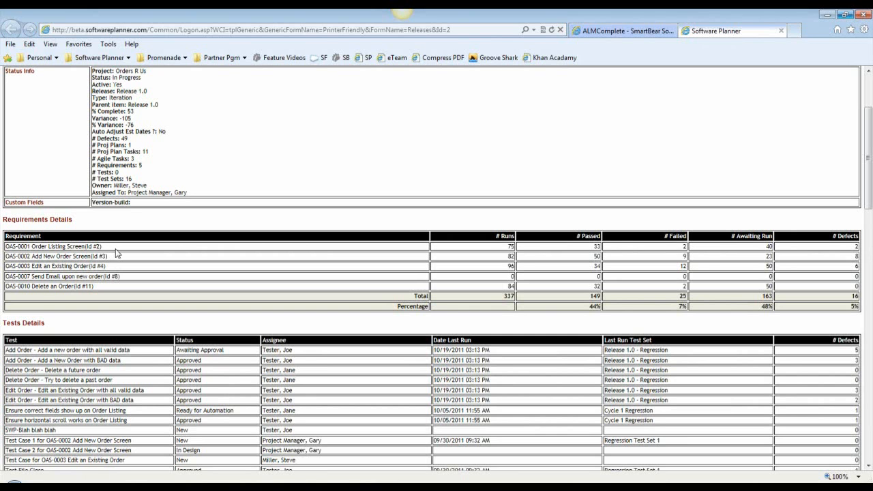
# Step: Examine the tests, test sets, defects and work hours details in Sprint 01's drill down report and close the report
pyautogui.scroll(-5, 116, 253)
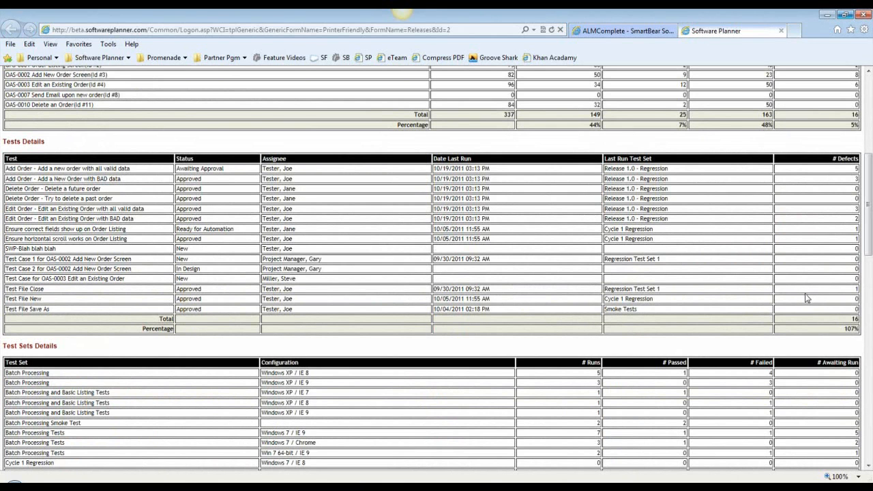
pyautogui.scroll(-3, 284, 332)
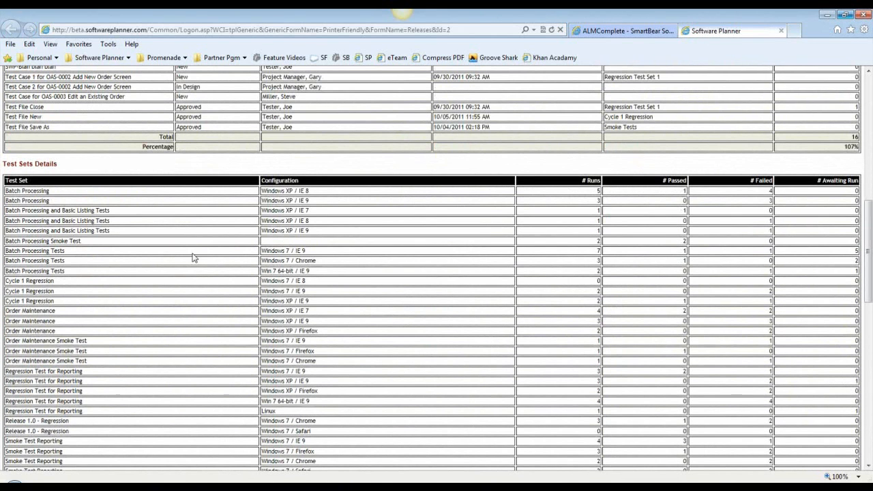
pyautogui.moveTo(310, 192); pyautogui.dragTo(262, 191)
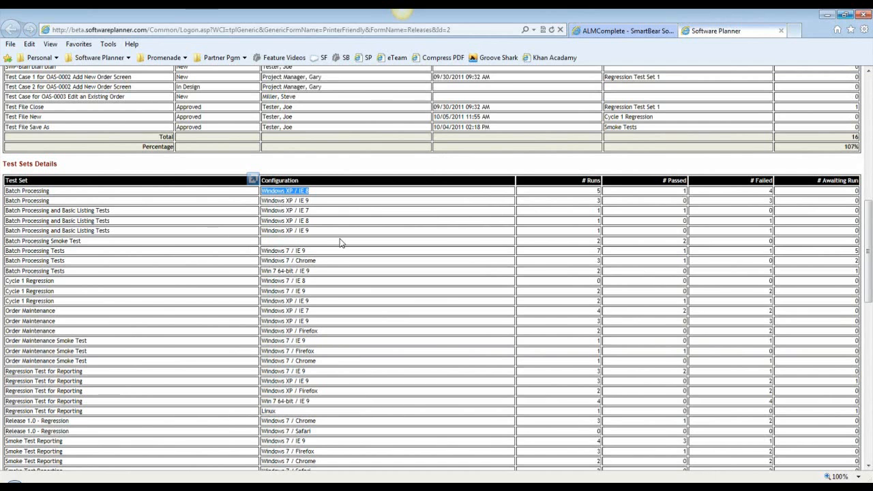
pyautogui.scroll(-5, 339, 244)
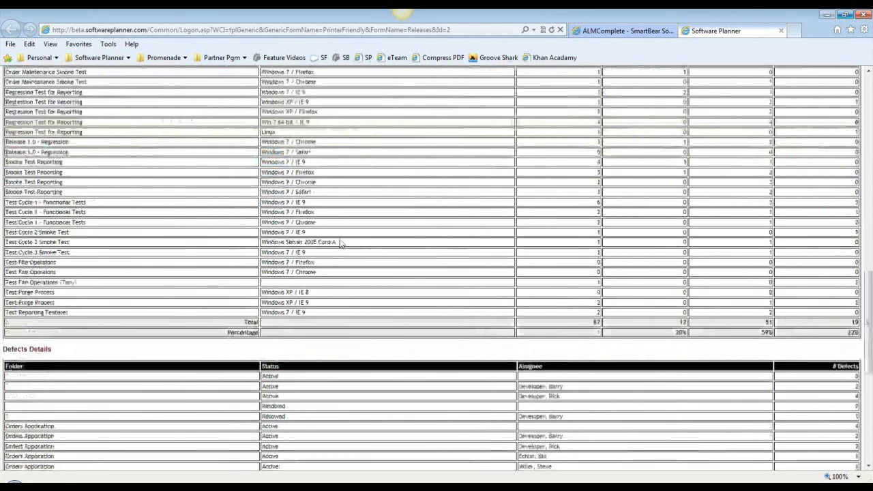
pyautogui.scroll(-3, 338, 244)
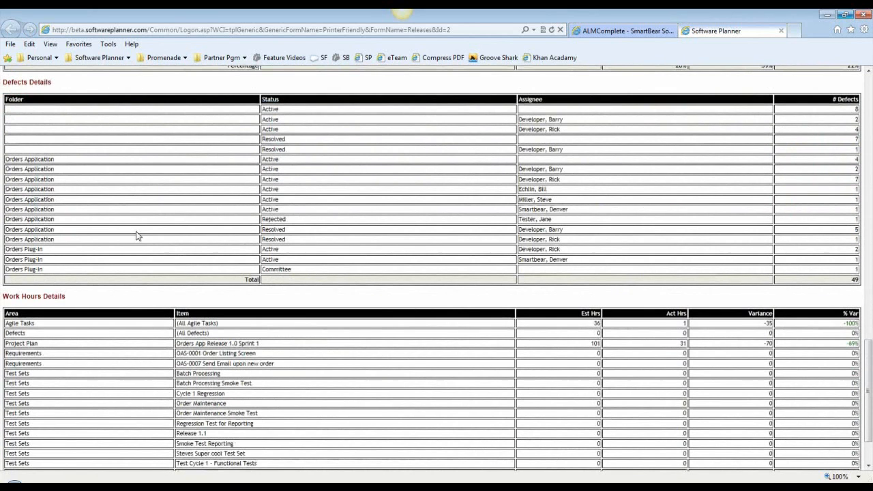
pyautogui.scroll(-1, 137, 235)
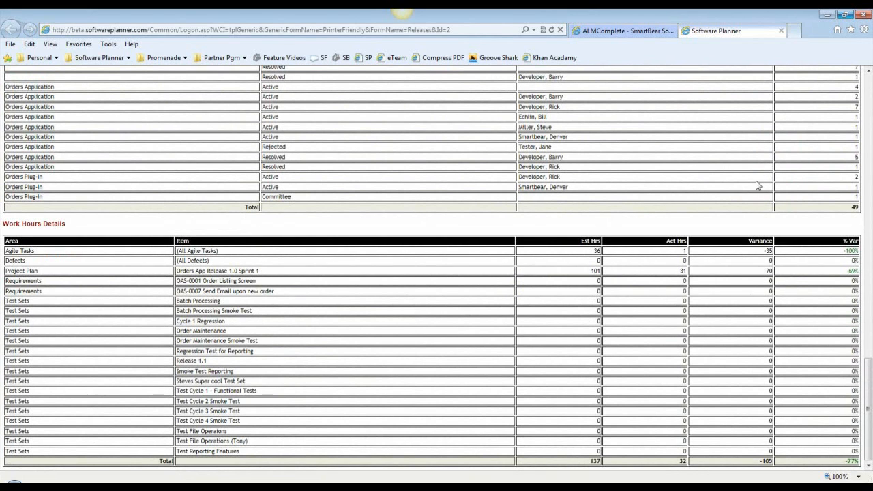
pyautogui.click(782, 32)
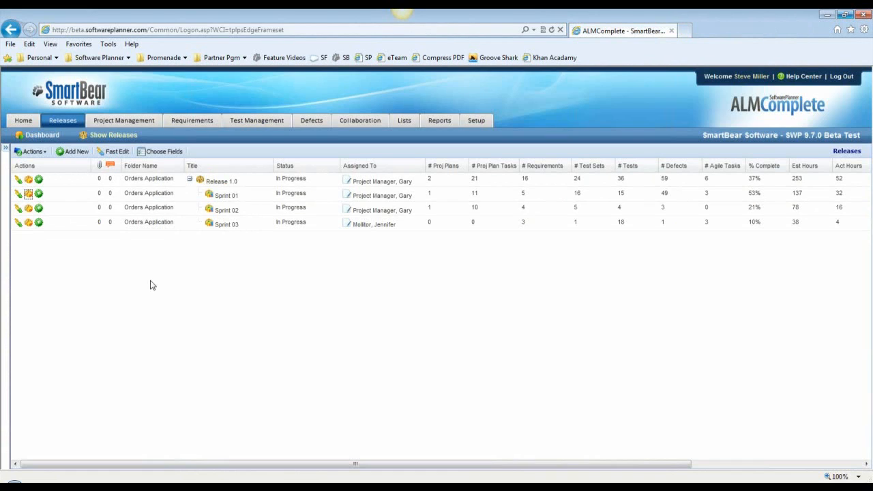
# Step: Restore the folder tree, open the requirements with Release 1.0 expanded, and list the release's requirements across all folders
pyautogui.click(6, 148)
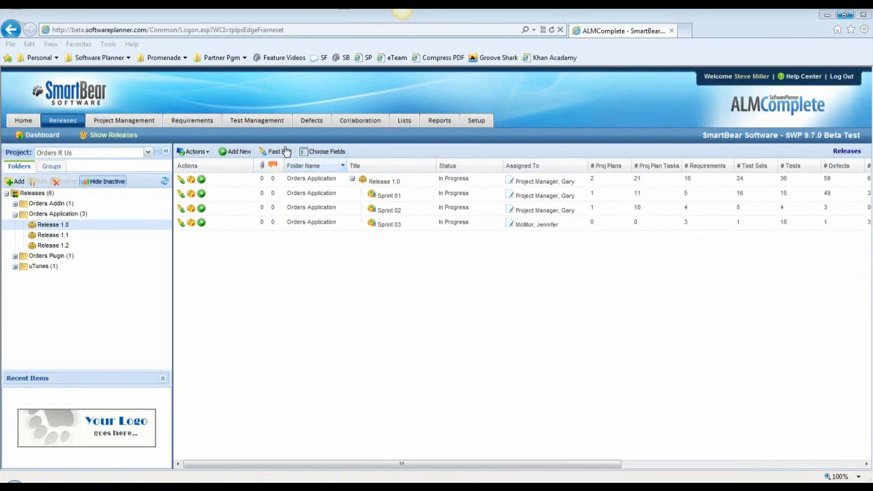
pyautogui.click(198, 121)
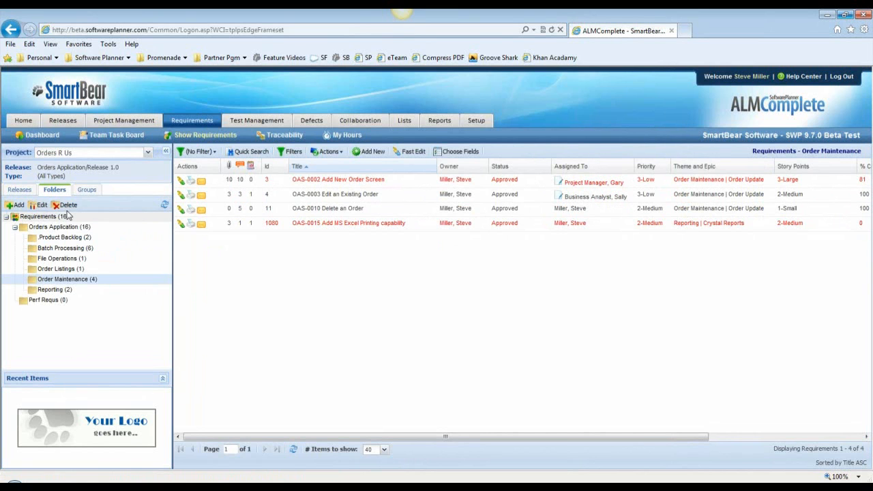
pyautogui.click(21, 191)
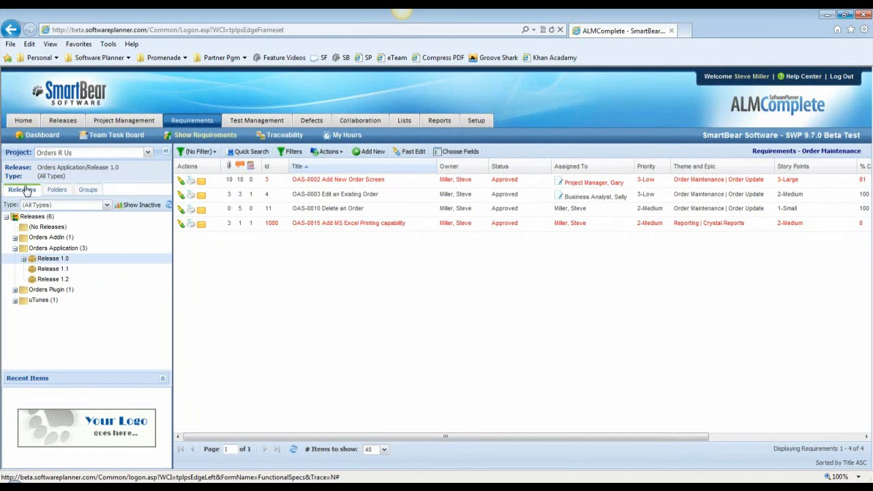
pyautogui.click(23, 259)
pyautogui.click(56, 191)
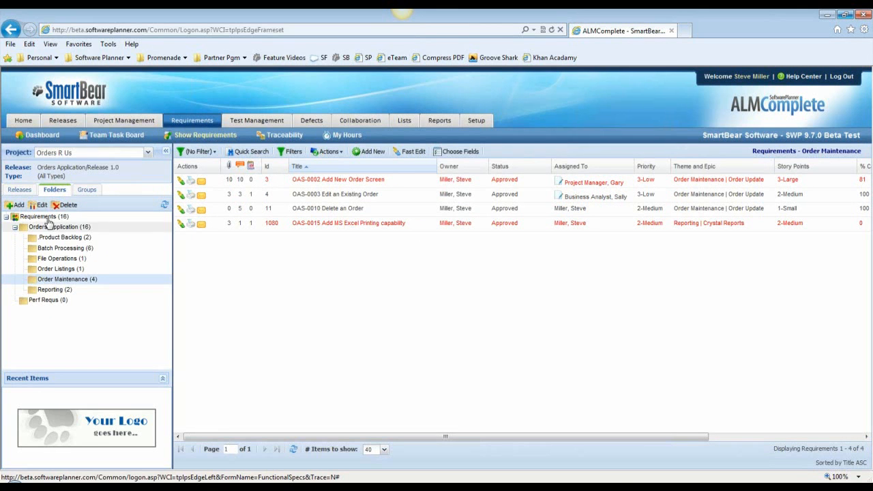
pyautogui.click(43, 217)
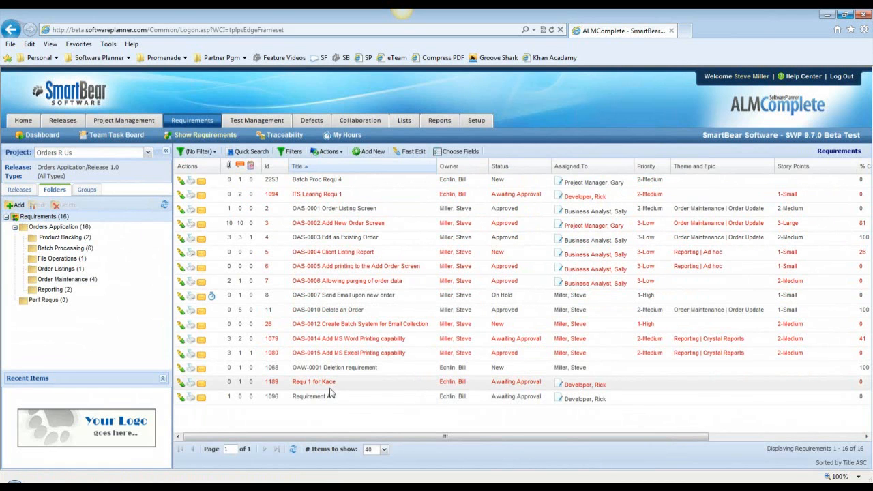
# Step: Compare the requirements of Sprint 01, Sprint 02 and the whole Release 1.0, ending with Sprint 01 as the selected release
pyautogui.click(24, 191)
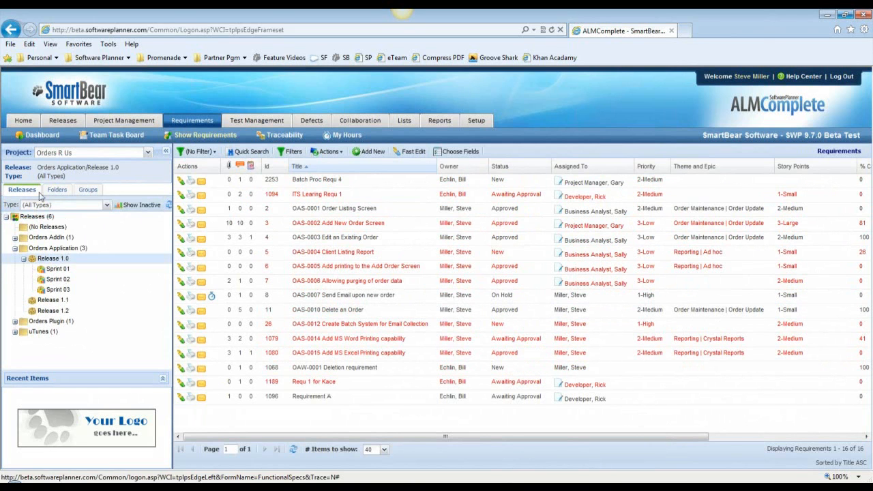
pyautogui.click(57, 269)
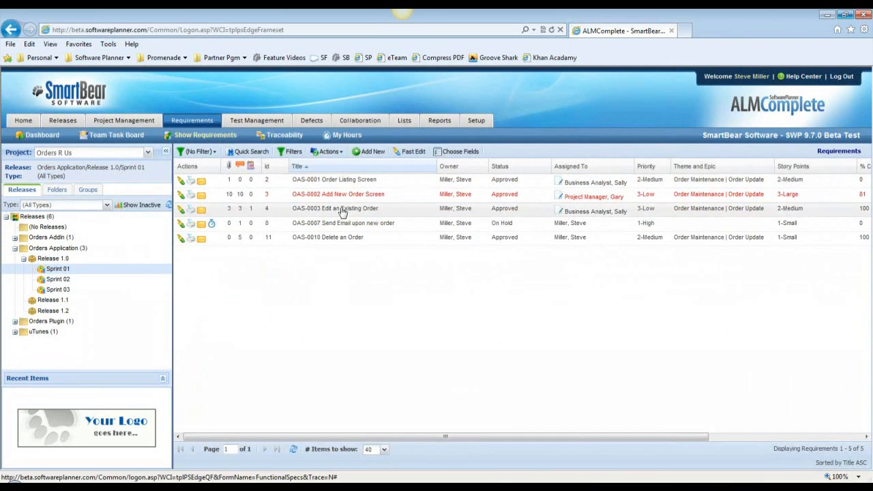
pyautogui.click(58, 279)
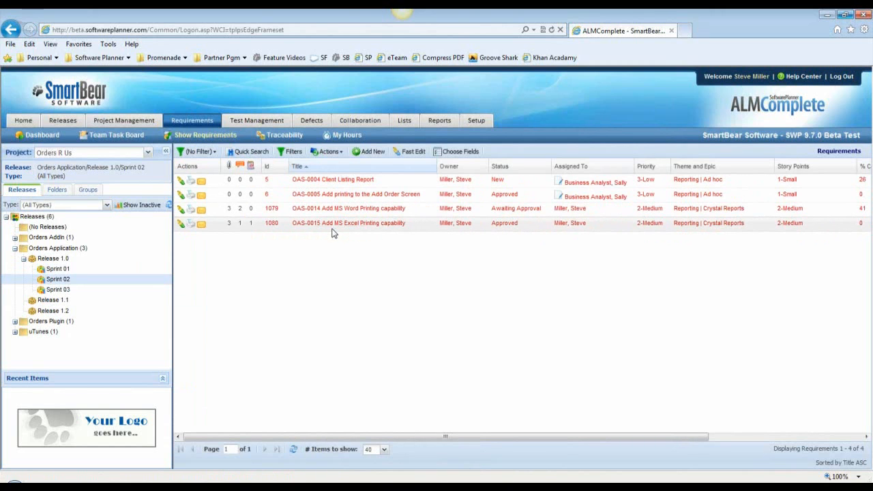
pyautogui.click(48, 259)
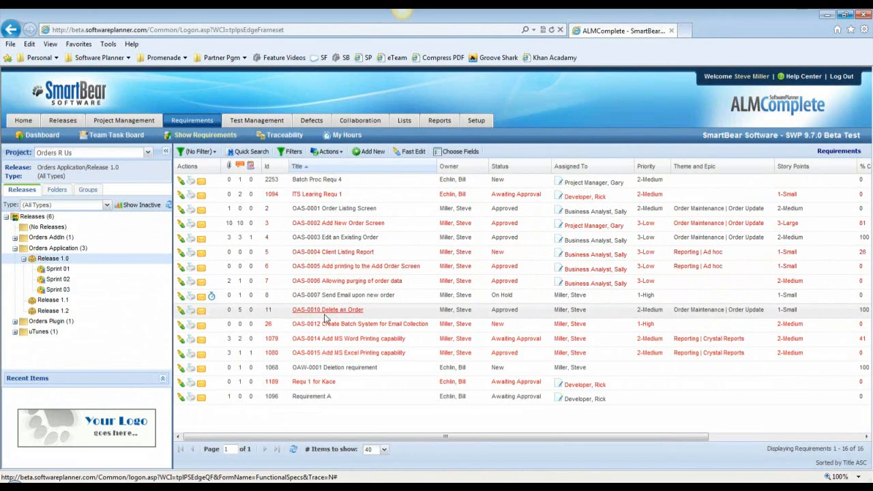
pyautogui.click(57, 269)
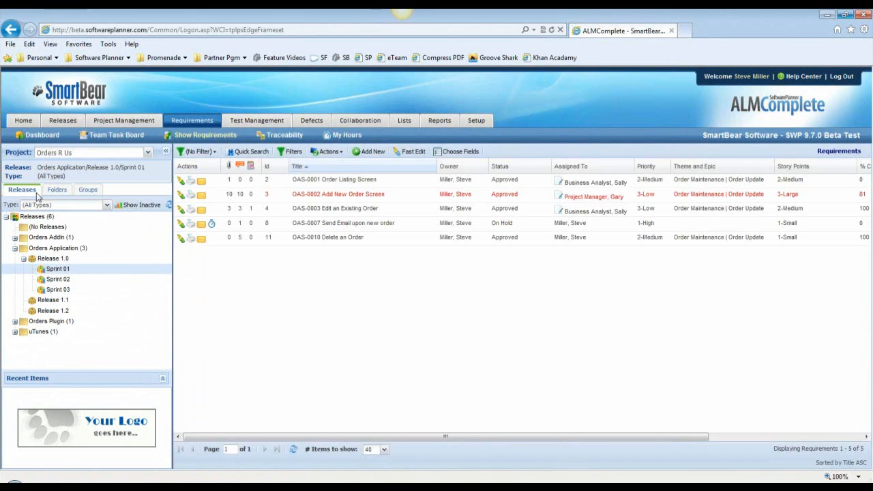
pyautogui.moveTo(38, 168); pyautogui.dragTo(135, 168)
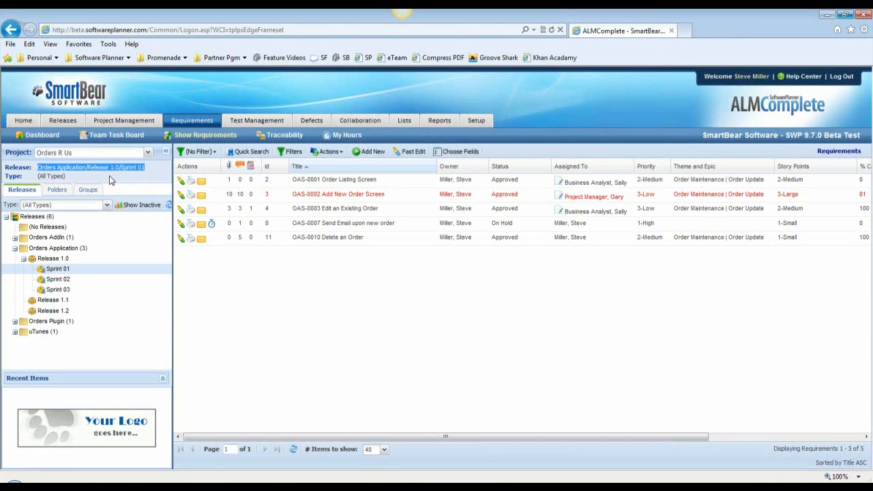
# Step: Check Sprint 01's requirements in the Batch Processing and Order Maintenance folders, ending at the root Requirements folder
pyautogui.click(59, 191)
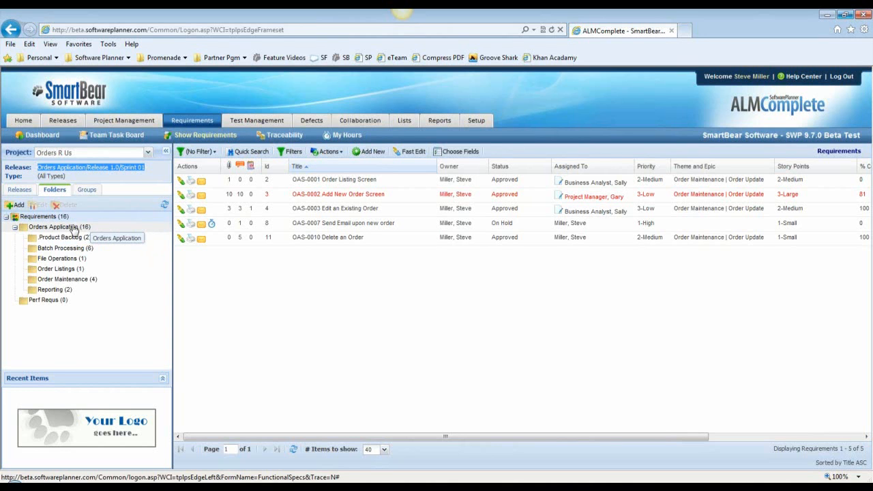
pyautogui.click(77, 250)
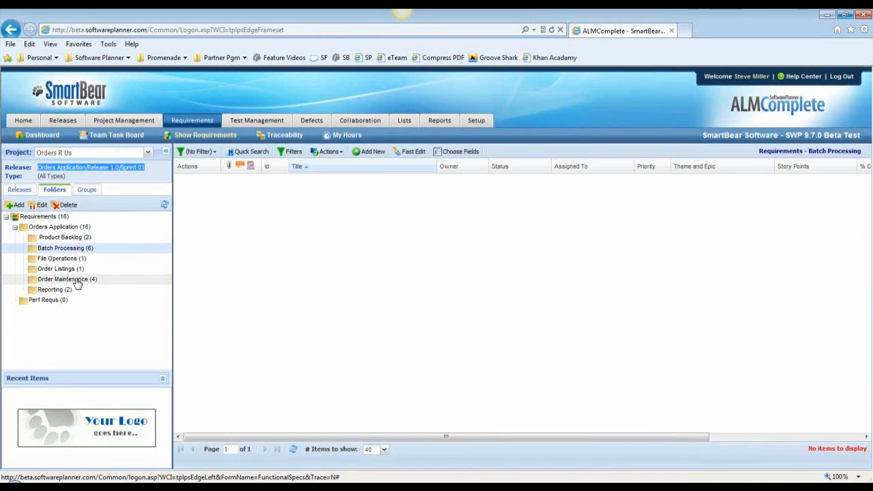
pyautogui.click(77, 283)
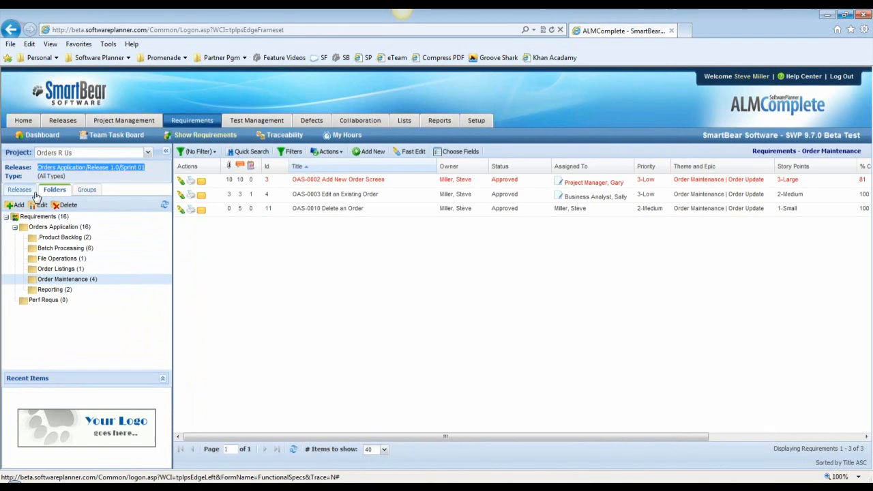
pyautogui.click(65, 218)
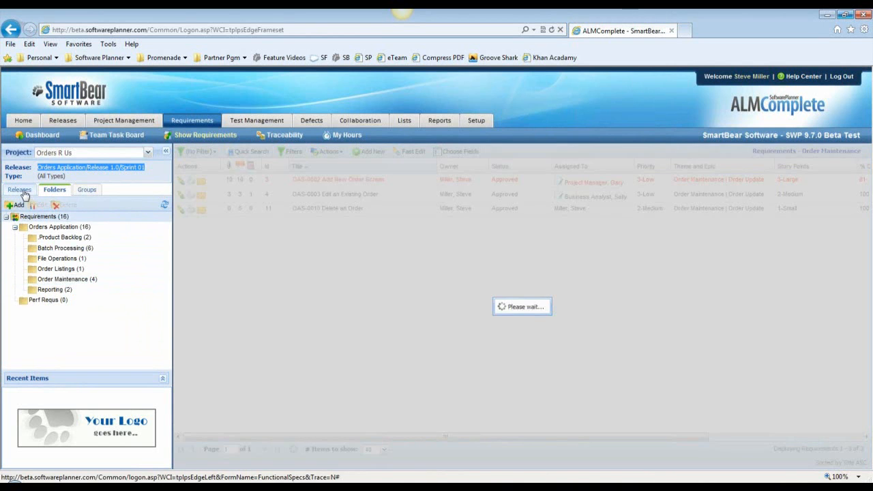
# Step: Reselect Sprint 01 as the release and show its requirements in the Order Maintenance folder
pyautogui.click(24, 192)
pyautogui.click(62, 270)
pyautogui.click(55, 191)
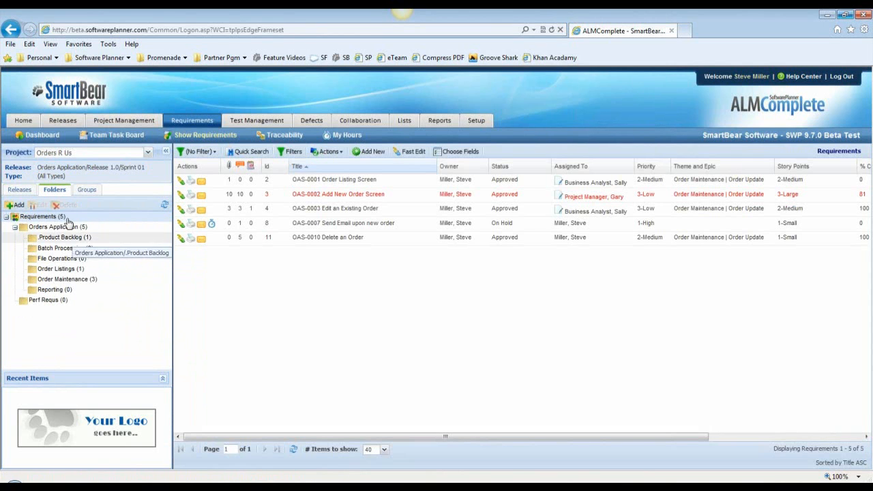
pyautogui.click(82, 280)
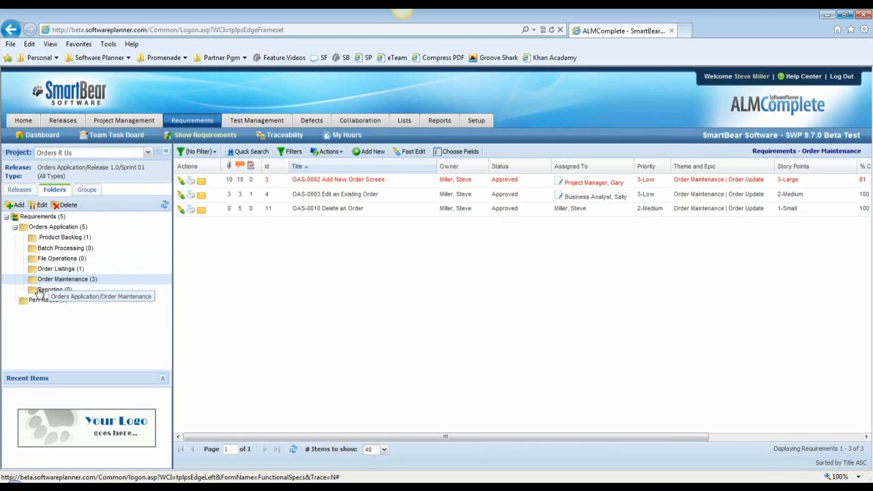
pyautogui.click(26, 191)
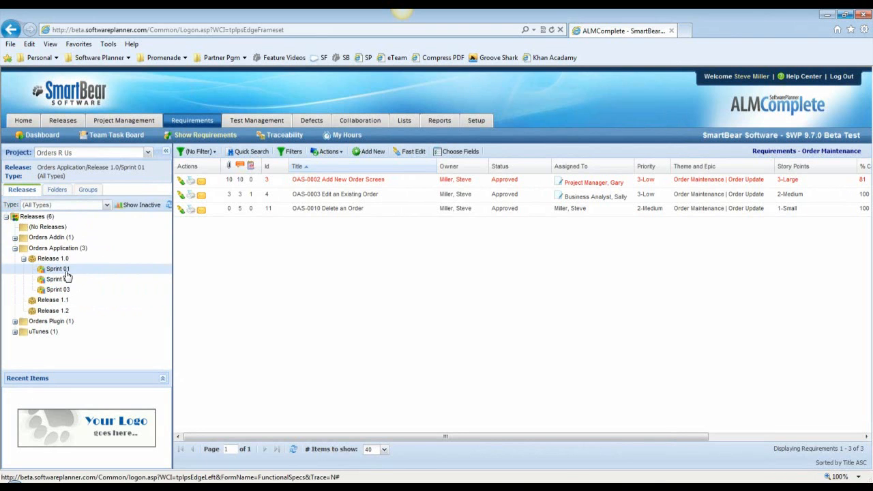
pyautogui.click(58, 190)
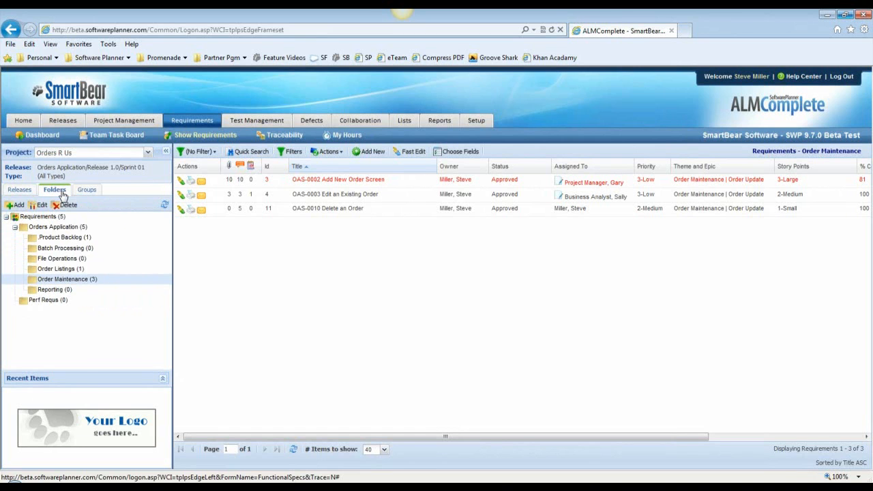
pyautogui.click(26, 191)
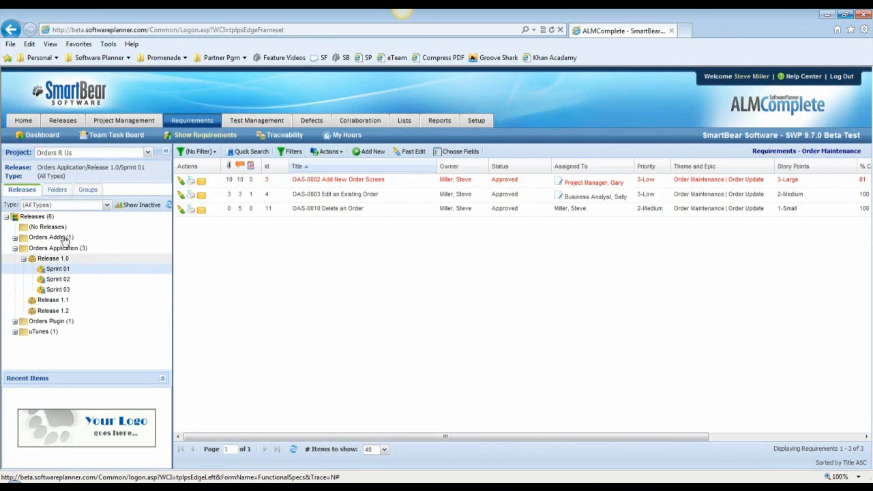
pyautogui.click(65, 193)
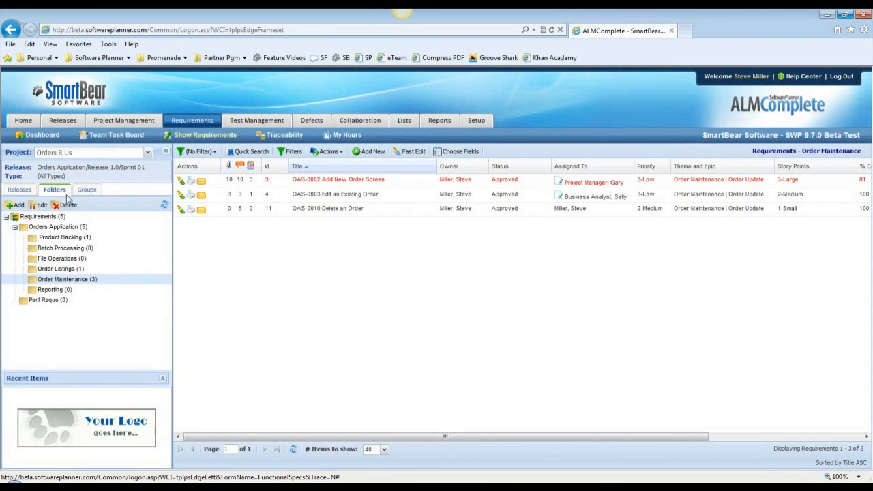
# Step: Start a new requirement in the File Operations folder and remove its link to Release 1.0/Sprint 01
pyautogui.click(74, 262)
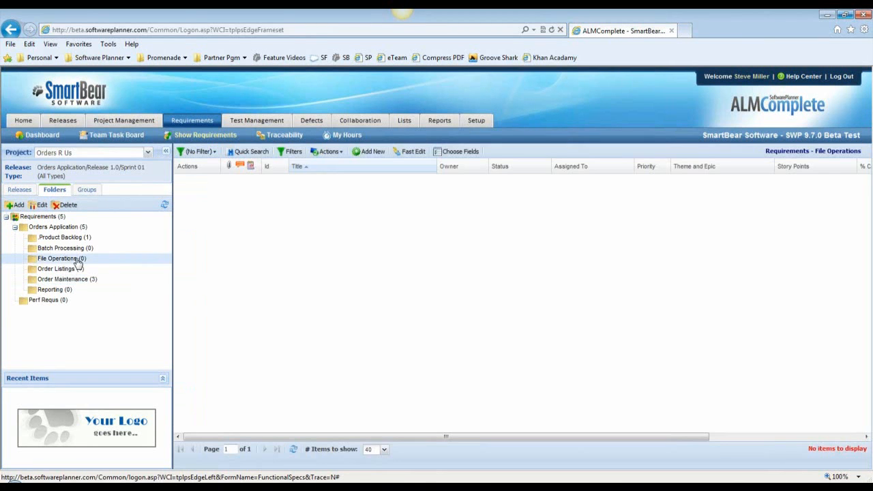
pyautogui.click(369, 151)
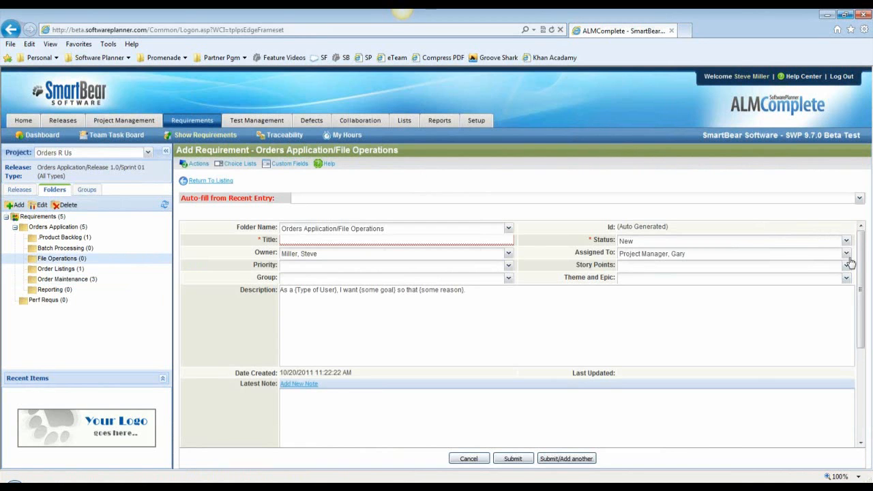
pyautogui.moveTo(861, 248); pyautogui.dragTo(864, 370)
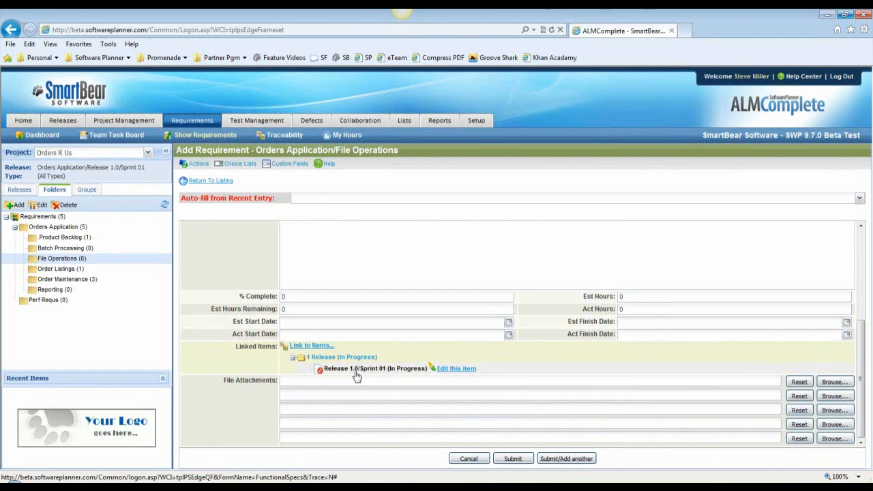
pyautogui.click(320, 370)
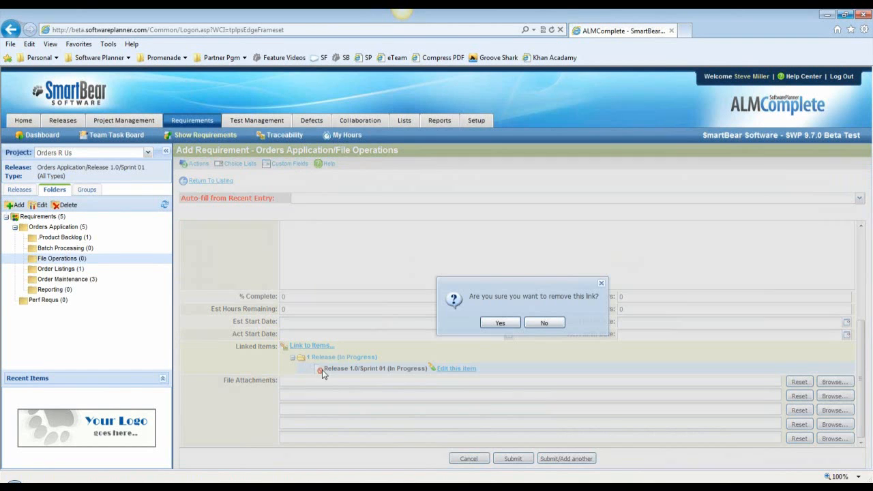
pyautogui.click(507, 325)
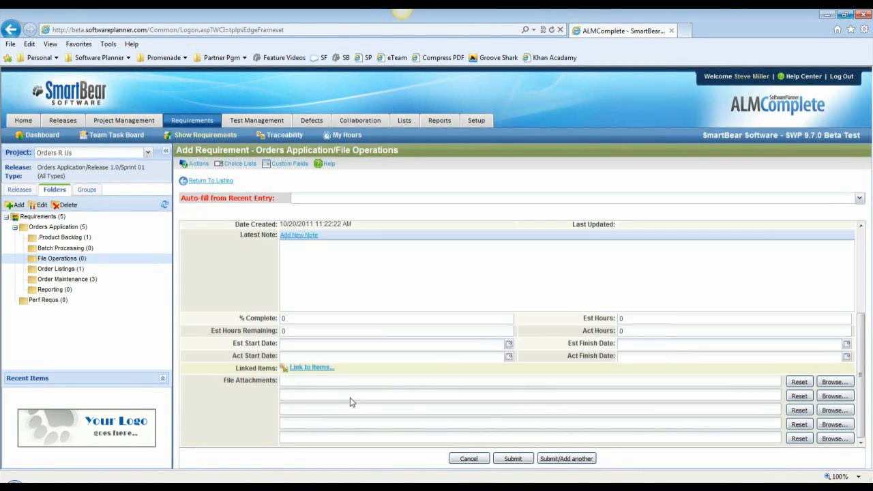
# Step: Link the new File Operations requirement to Release 1.0/Sprint 02 and Release 1.0/Sprint 03, leaving Sprint 01 out
pyautogui.click(318, 368)
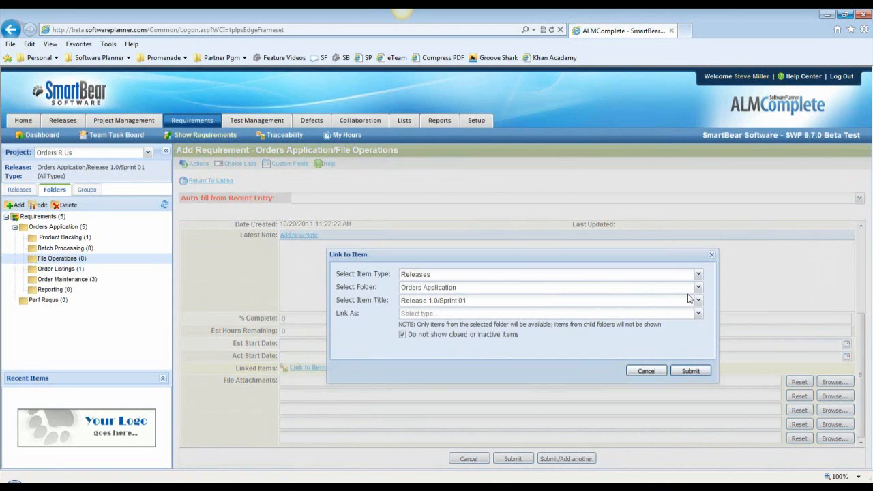
pyautogui.click(698, 300)
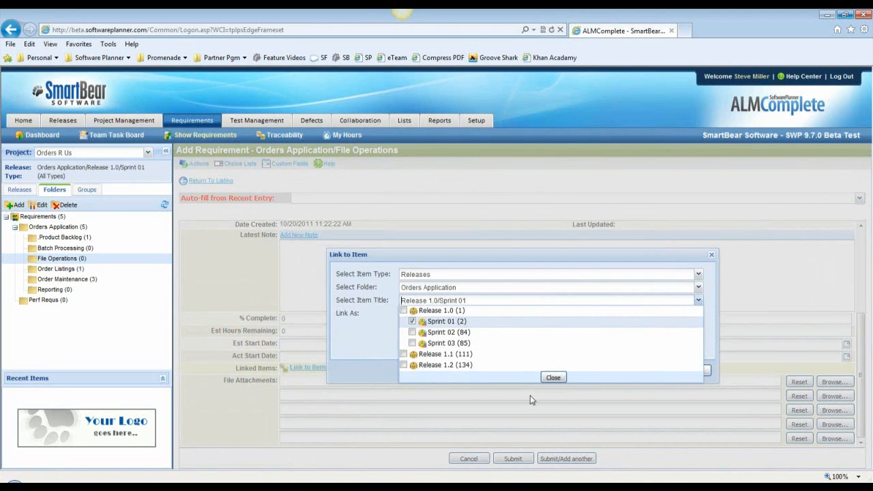
pyautogui.click(413, 323)
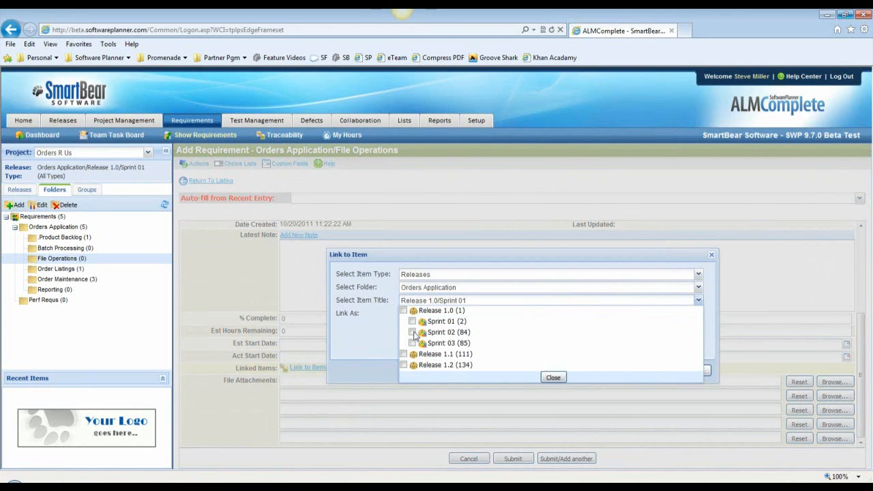
pyautogui.click(412, 333)
pyautogui.click(412, 343)
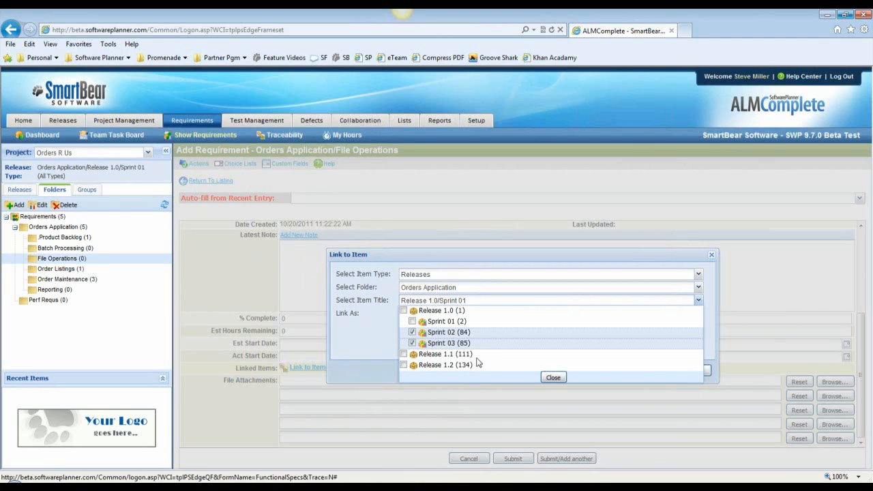
pyautogui.click(557, 378)
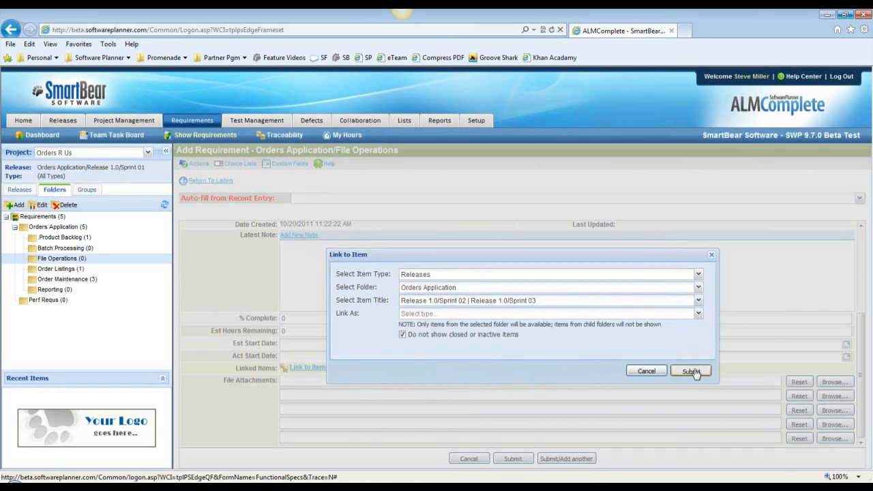
pyautogui.click(688, 370)
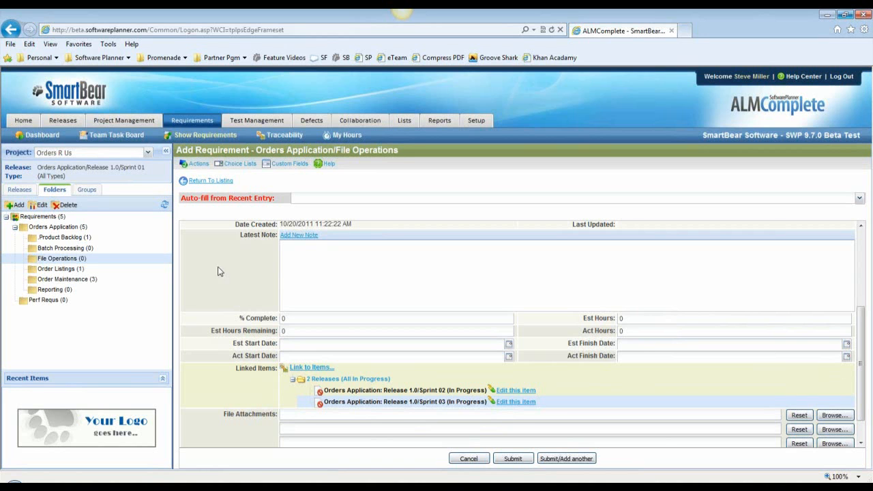
# Step: Leave the unsaved requirement, reset the release selection to all releases and list the requirements of the root Requirements folder
pyautogui.click(264, 121)
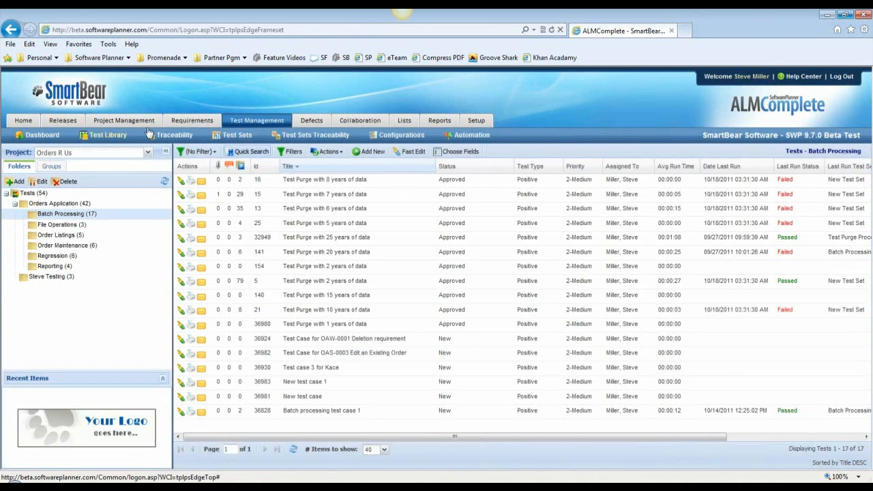
pyautogui.click(188, 122)
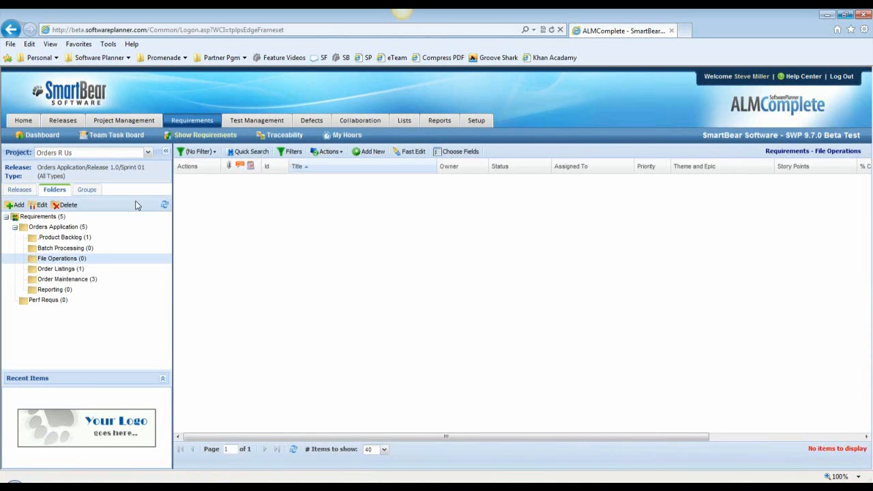
pyautogui.click(21, 189)
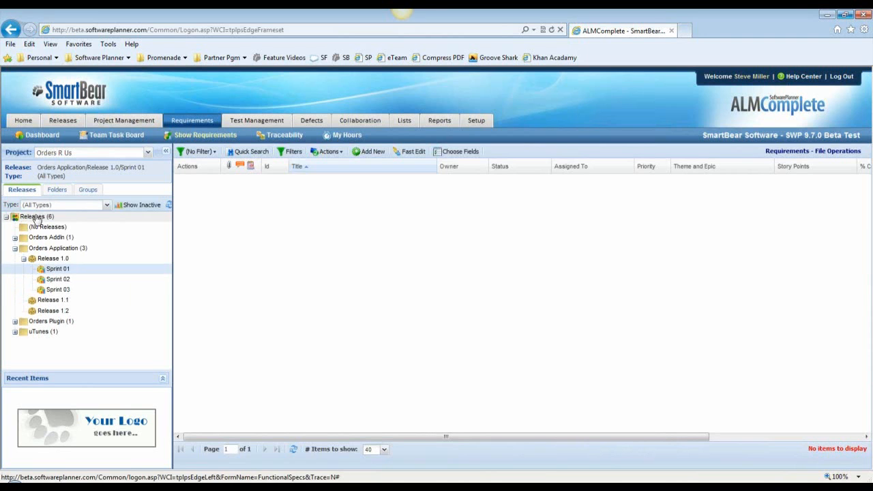
pyautogui.click(31, 217)
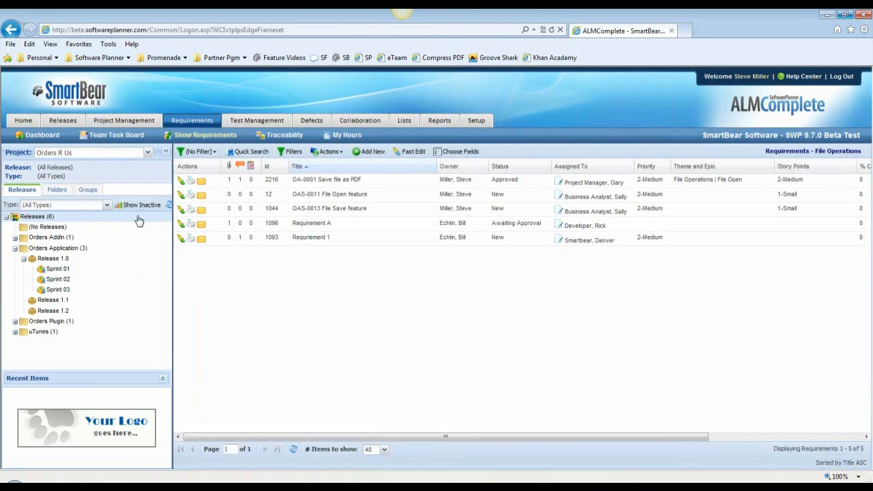
pyautogui.click(57, 190)
pyautogui.click(42, 217)
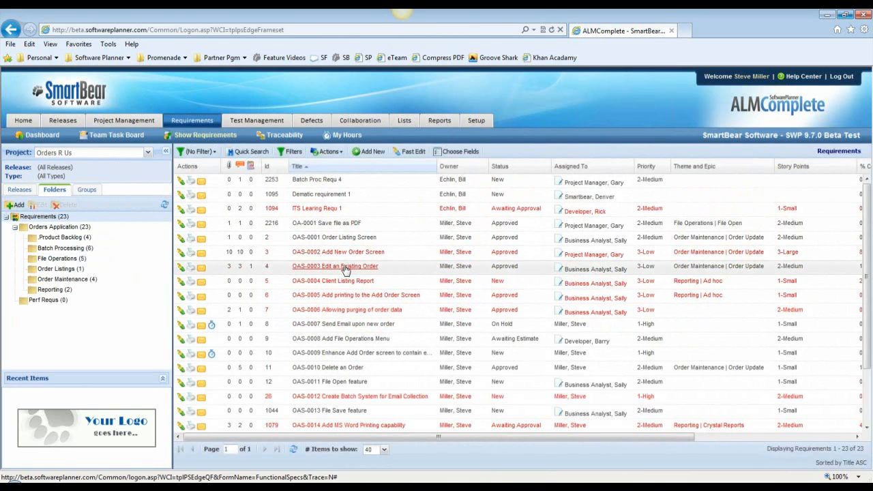
# Step: Search the requirement titles for PDF and remove the temporary filter once the matches are checked
pyautogui.click(251, 152)
pyautogui.write('PDF')
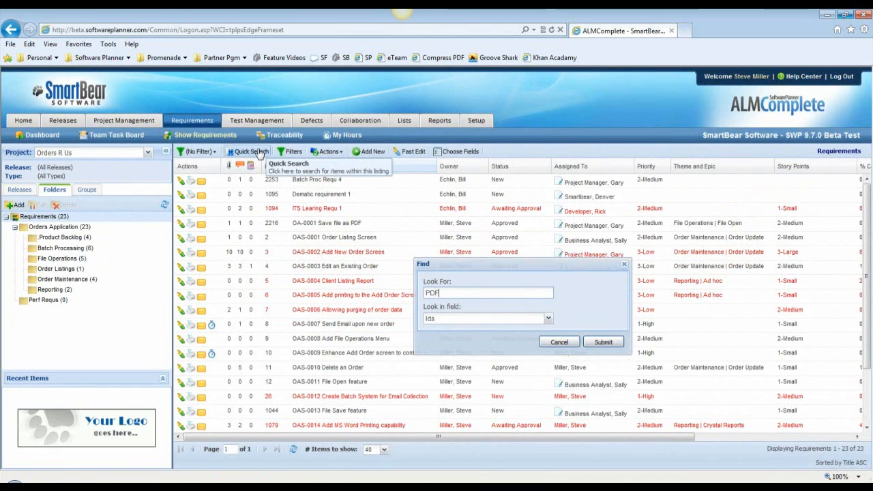
pyautogui.click(549, 322)
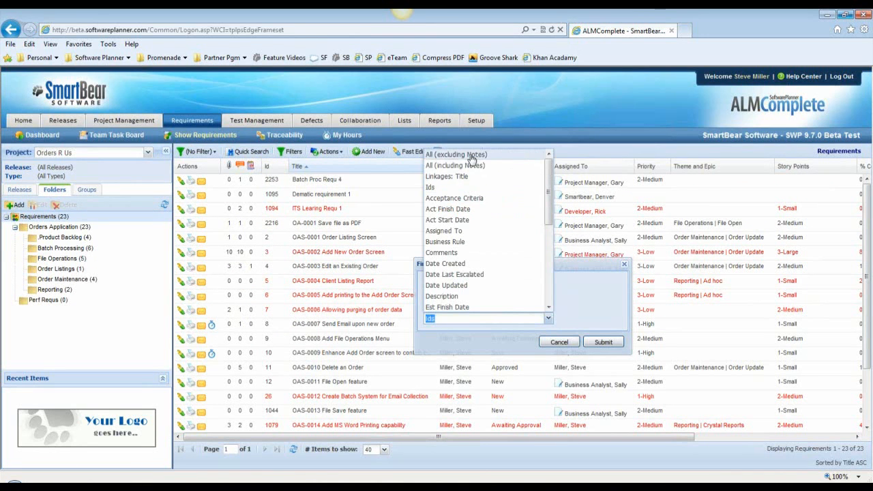
pyautogui.scroll(-5, 498, 296)
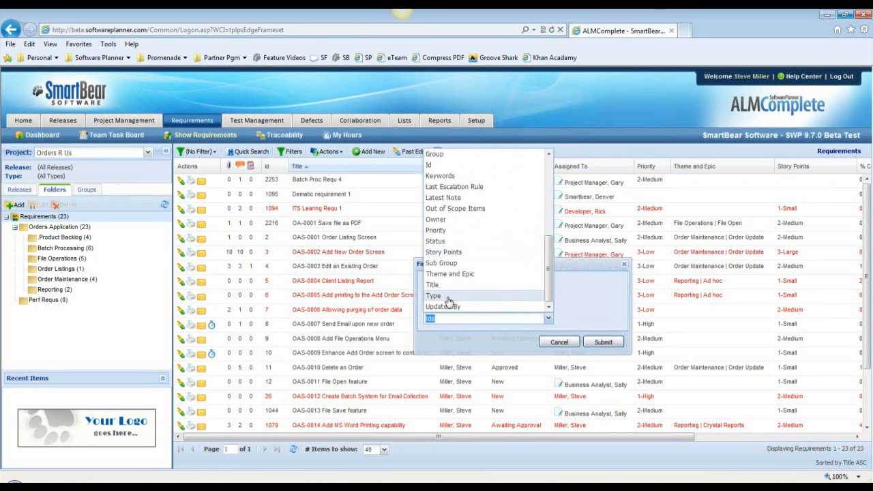
pyautogui.click(439, 285)
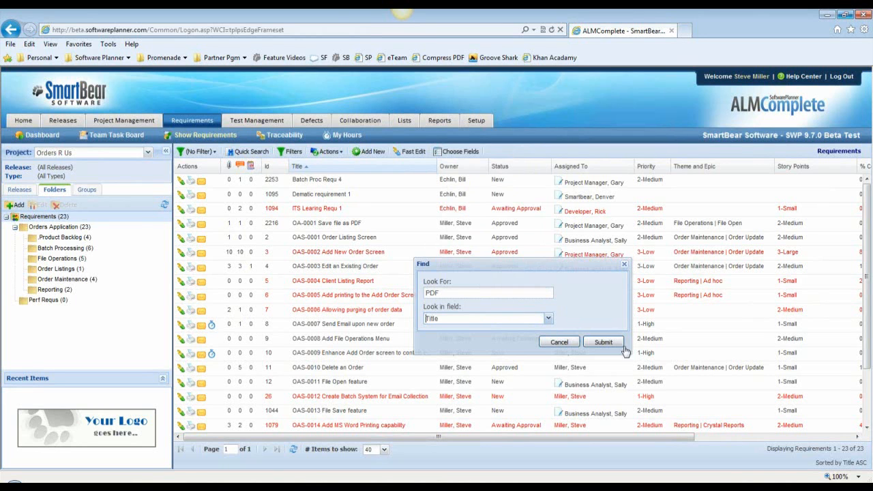
pyautogui.click(606, 344)
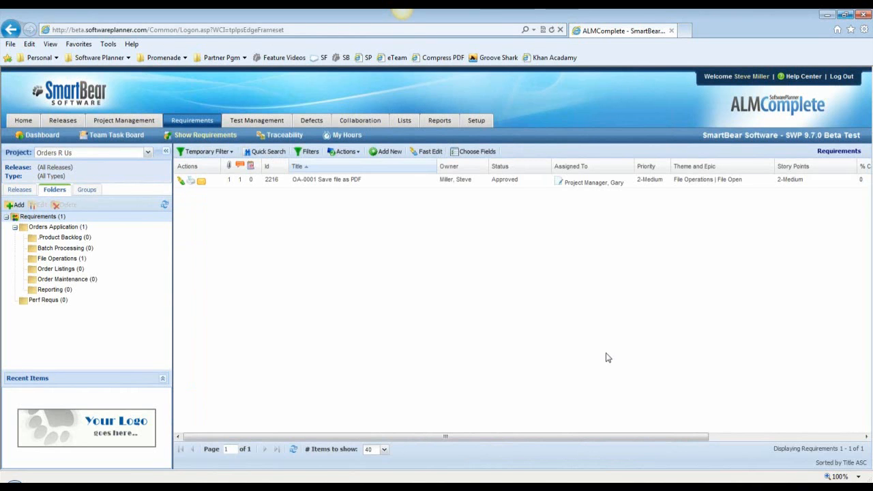
pyautogui.click(233, 153)
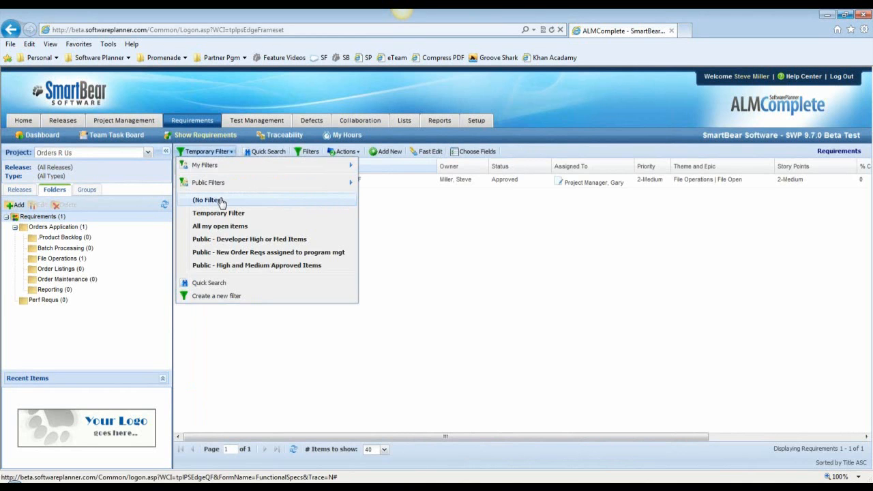
pyautogui.click(221, 199)
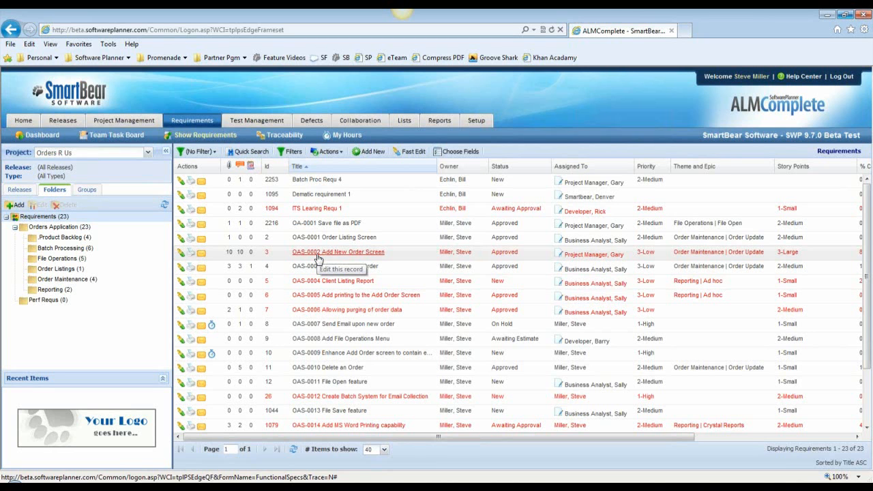
# Step: Apply the saved filter "All my open items" to the requirements list
pyautogui.click(298, 153)
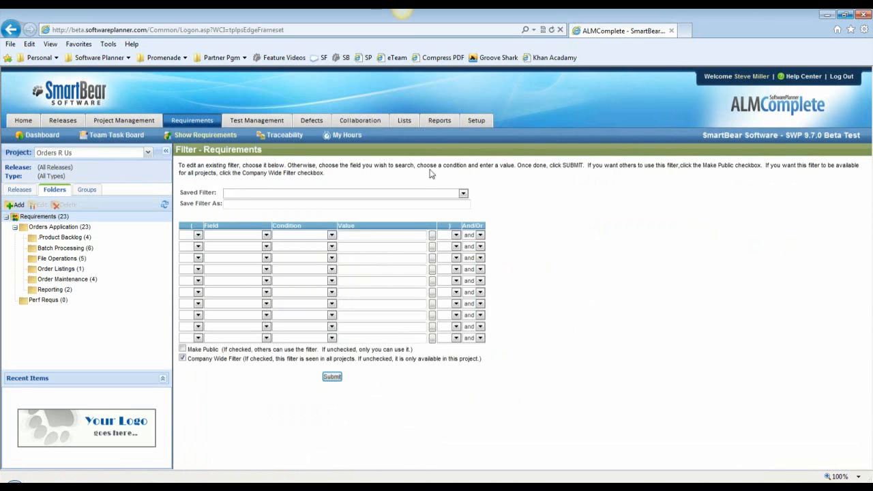
pyautogui.click(463, 193)
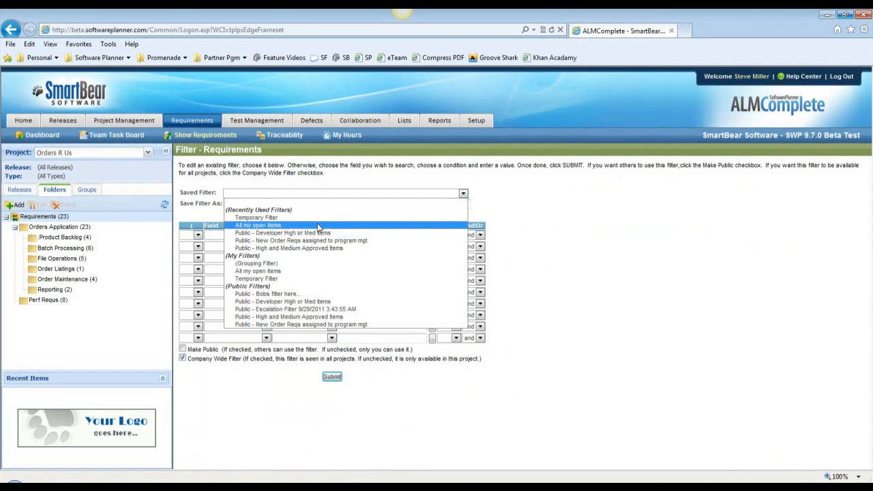
pyautogui.click(318, 227)
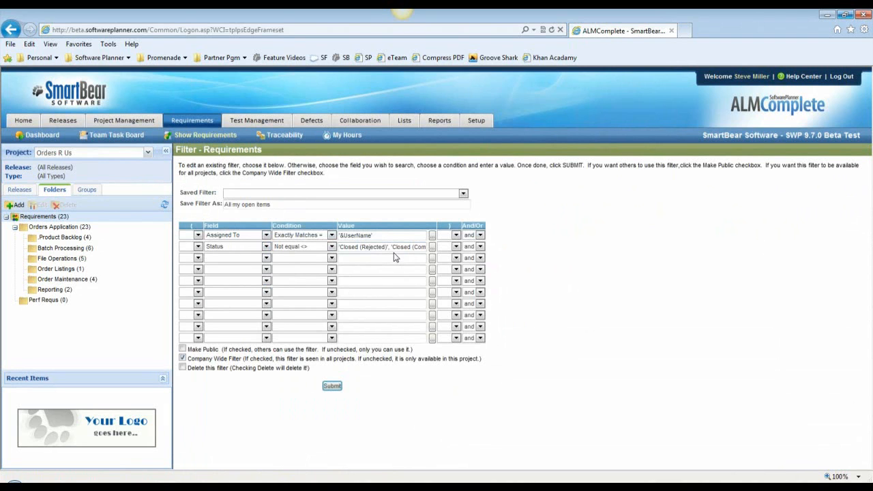
pyautogui.click(333, 386)
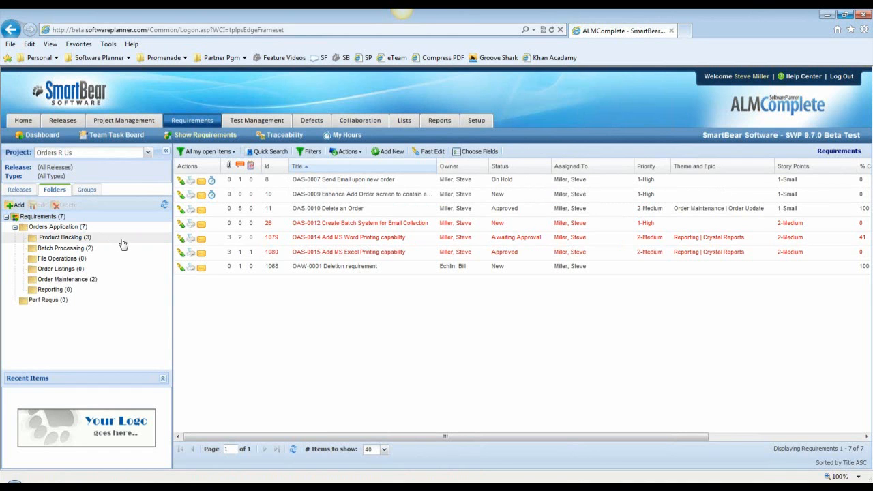
# Step: Narrow the filtered requirements to Release 1.0/Sprint 01 and the Order Maintenance folder
pyautogui.click(19, 190)
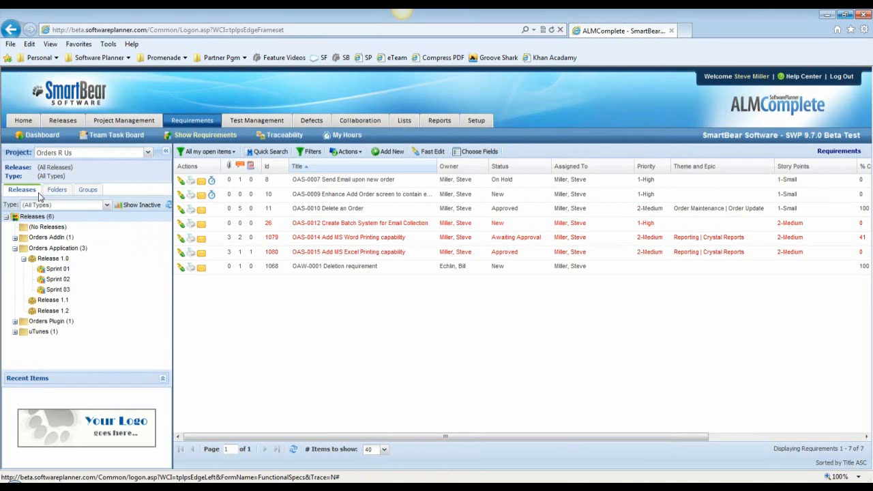
pyautogui.click(65, 270)
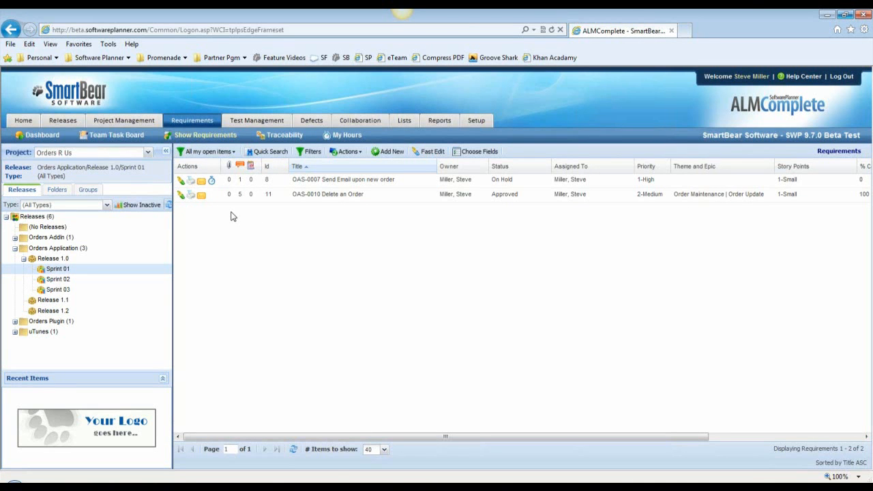
pyautogui.click(58, 189)
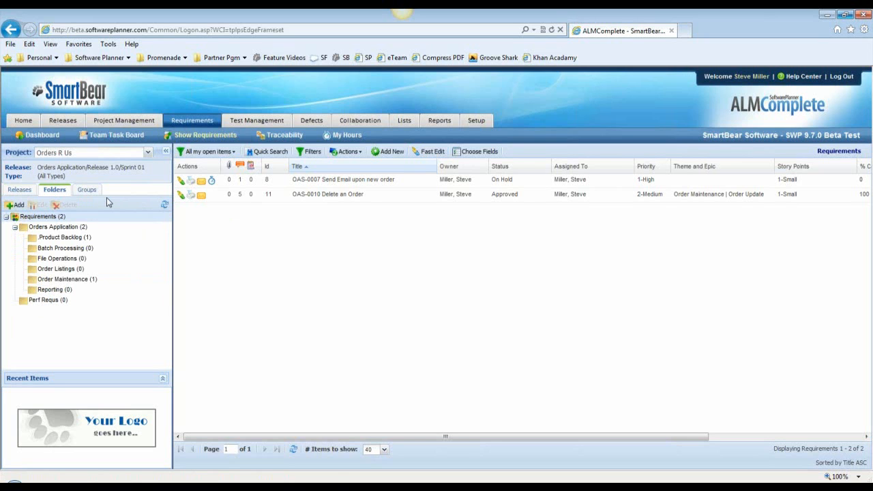
pyautogui.click(19, 189)
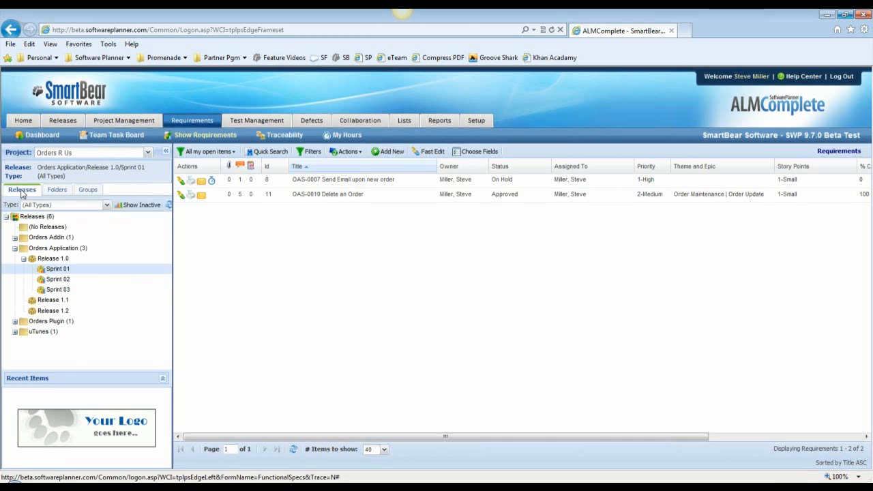
pyautogui.click(57, 190)
pyautogui.click(49, 218)
pyautogui.click(82, 280)
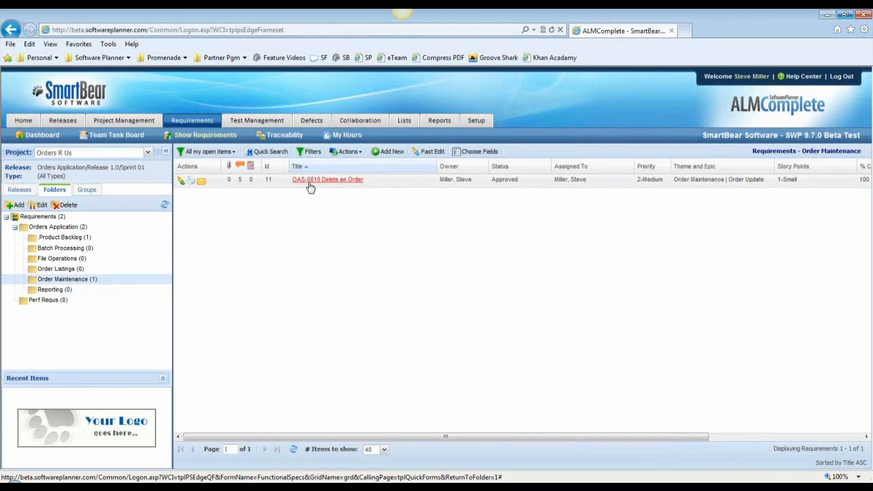
# Step: Open the requirement OAS-0010 Delete an Order and copy its title
pyautogui.click(364, 181)
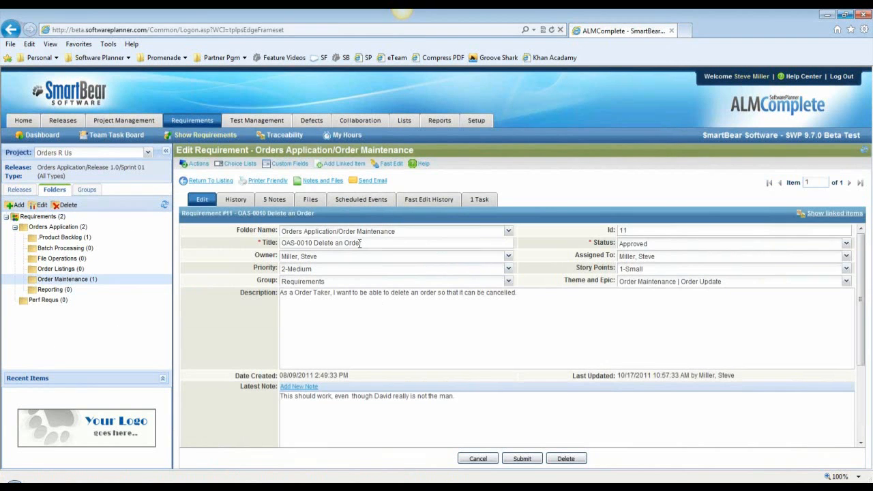
pyautogui.moveTo(374, 244); pyautogui.dragTo(278, 243)
pyautogui.hotkey('ctrl', 'c')
pyautogui.click(225, 262)
# Step: Search all tests in Test Management by Linkages: Title for the copied requirement title OAS-0010 Delete an Order
pyautogui.click(258, 120)
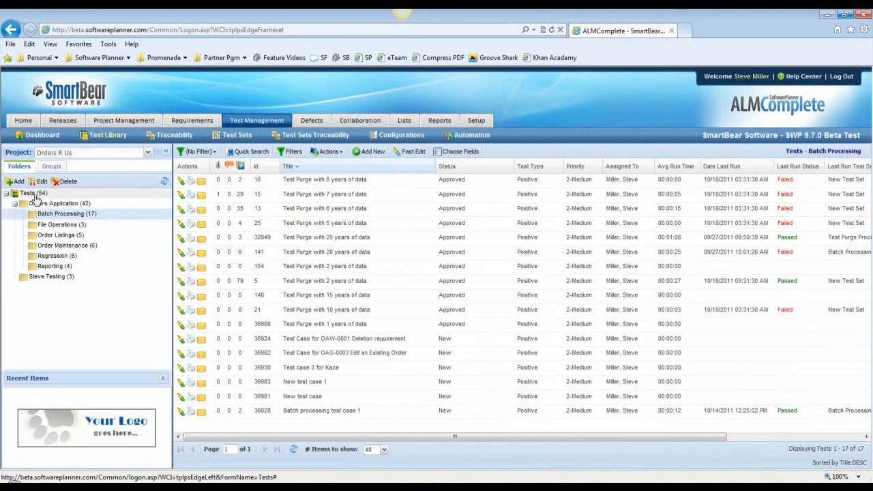
pyautogui.click(34, 193)
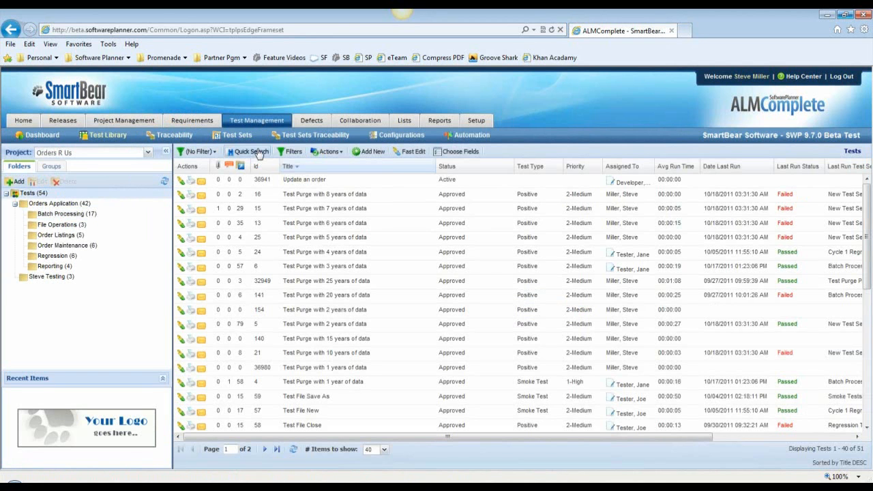
pyautogui.click(256, 153)
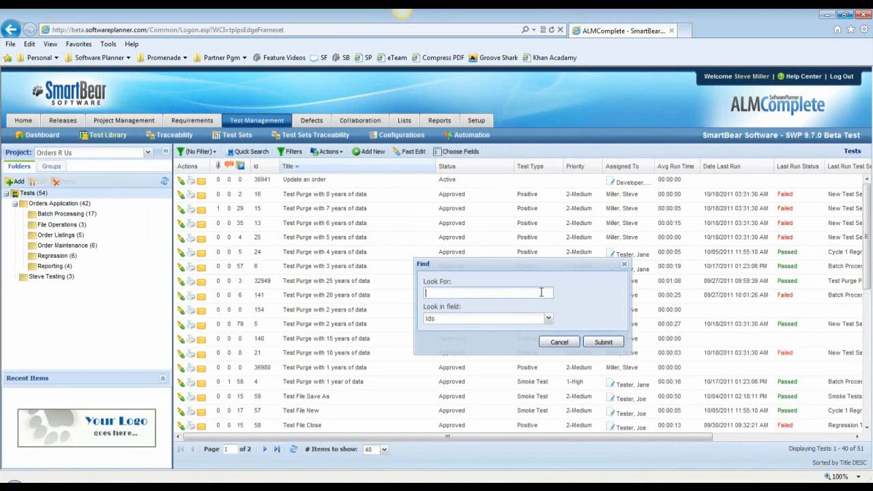
pyautogui.hotkey('ctrl', 'v')
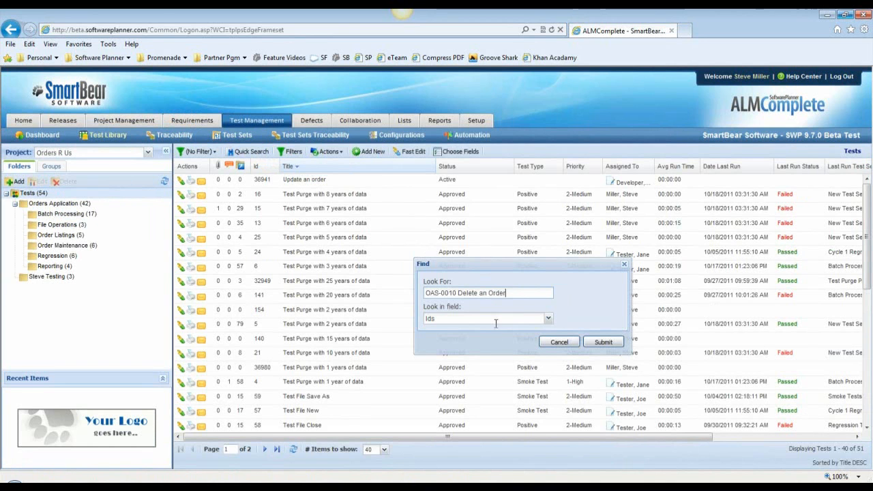
pyautogui.click(549, 319)
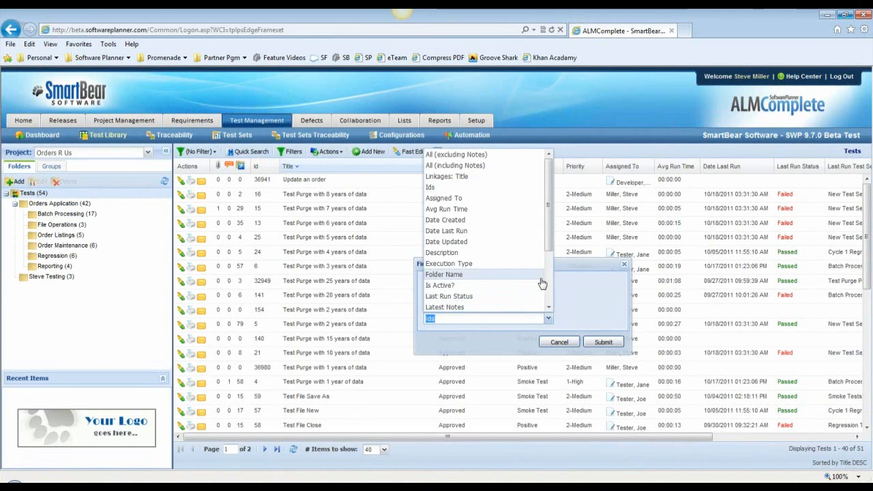
pyautogui.click(445, 178)
pyautogui.click(605, 342)
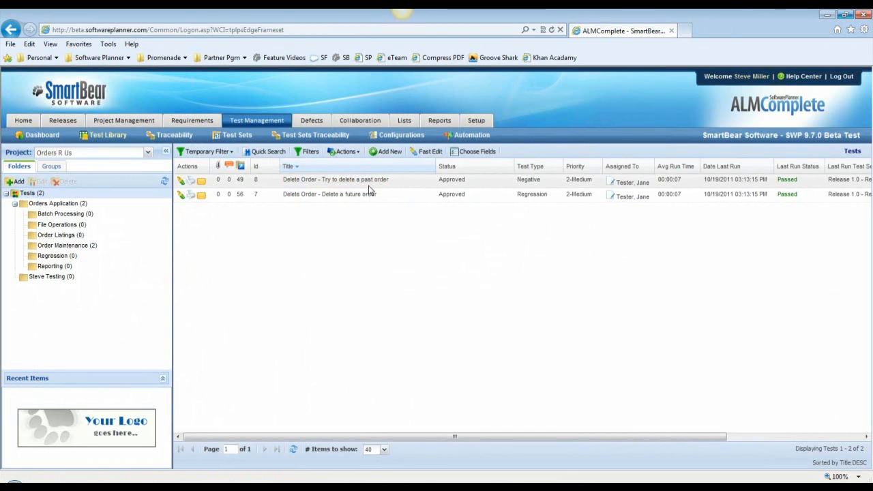
# Step: Remove the temporary filter from the tests list and show the tests in the Orders Application/Order Maintenance folder
pyautogui.click(229, 152)
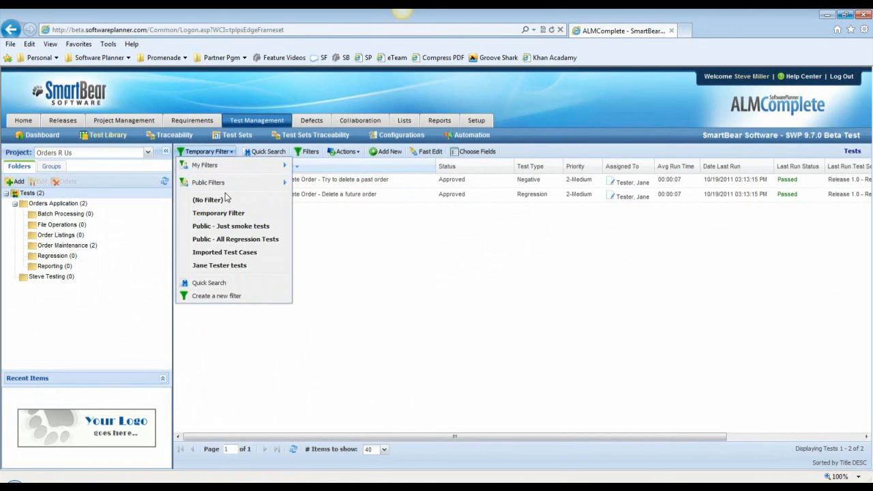
pyautogui.click(212, 200)
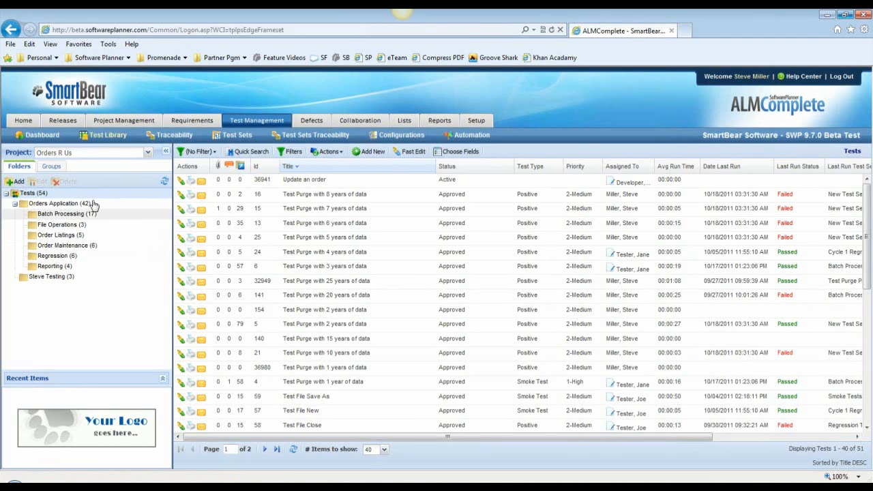
pyautogui.click(108, 135)
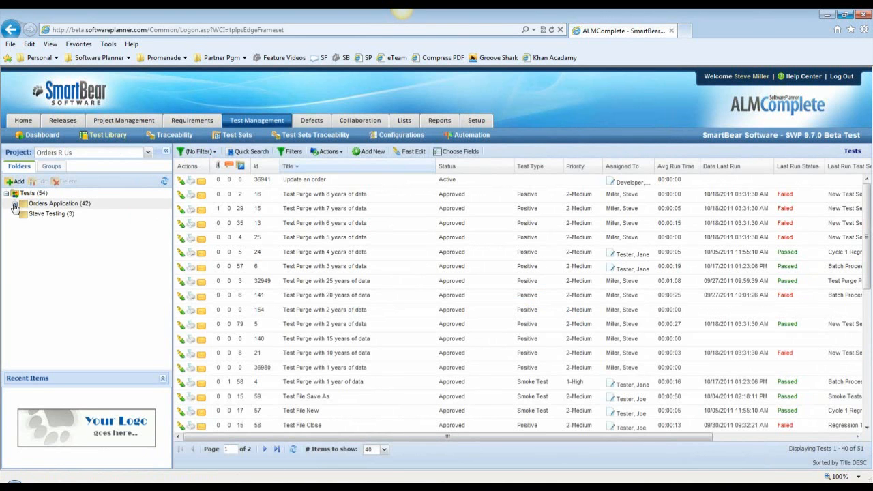
pyautogui.click(15, 204)
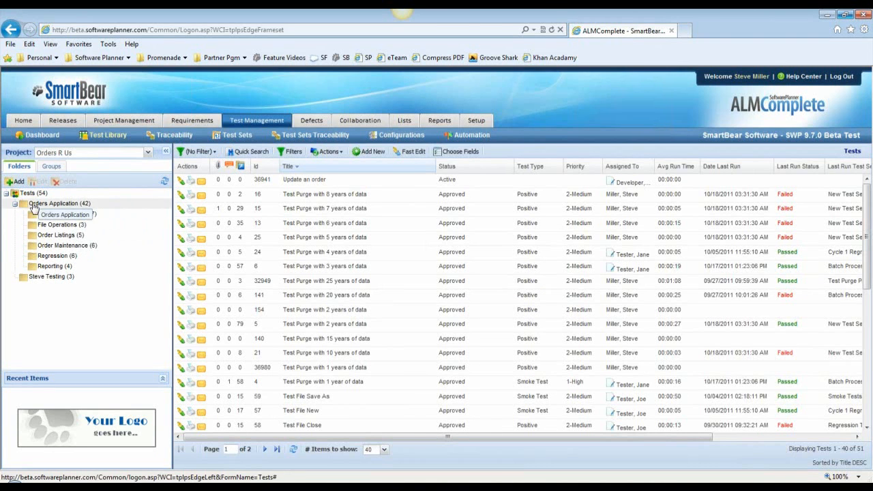
pyautogui.click(78, 247)
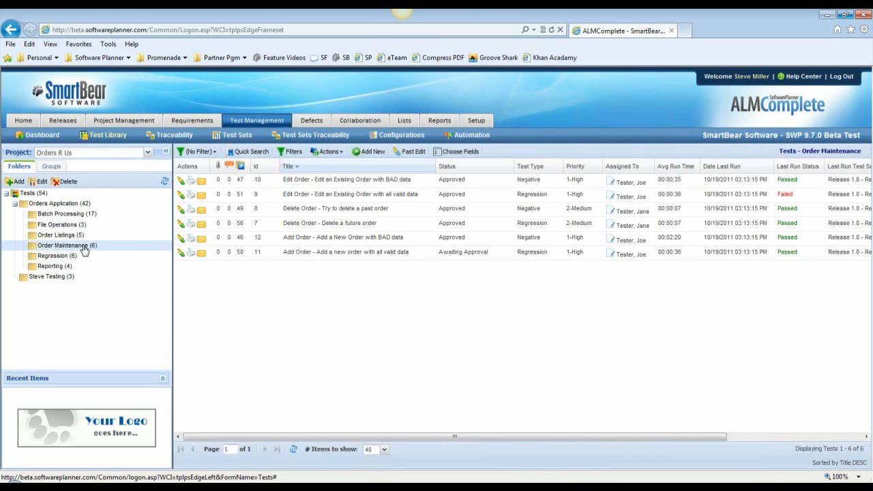
# Step: Open the test "Edit Order - Edit an Existing Order with BAD data" and put its steps in edit mode
pyautogui.click(345, 183)
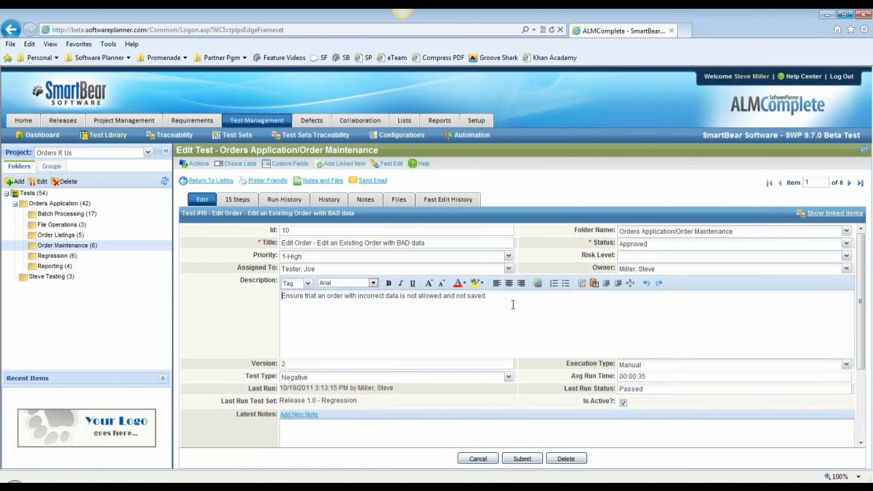
pyautogui.click(239, 200)
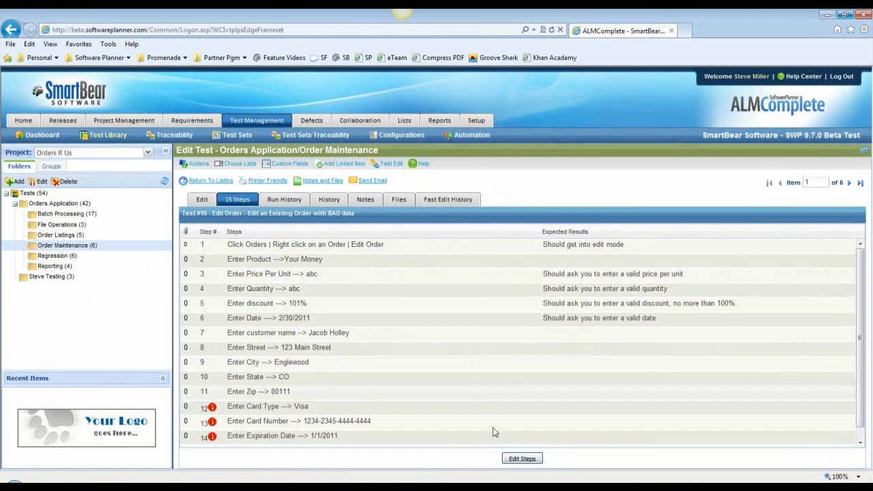
pyautogui.click(522, 459)
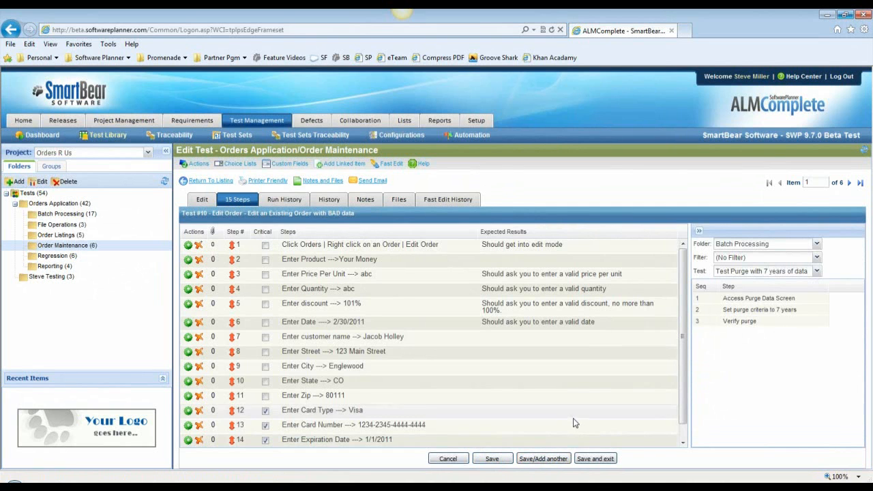
# Step: Copy all three steps of "Test Purge with 6 years of data" from the Batch Processing folder to below step 3
pyautogui.click(817, 244)
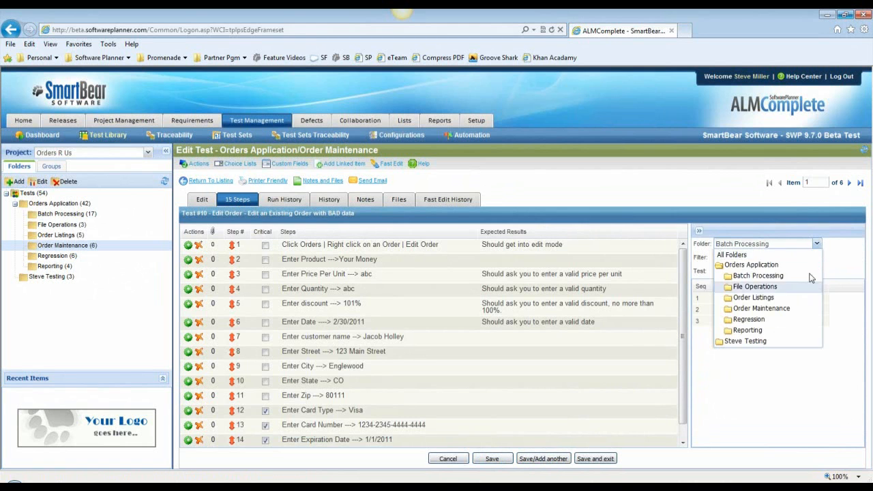
pyautogui.click(813, 275)
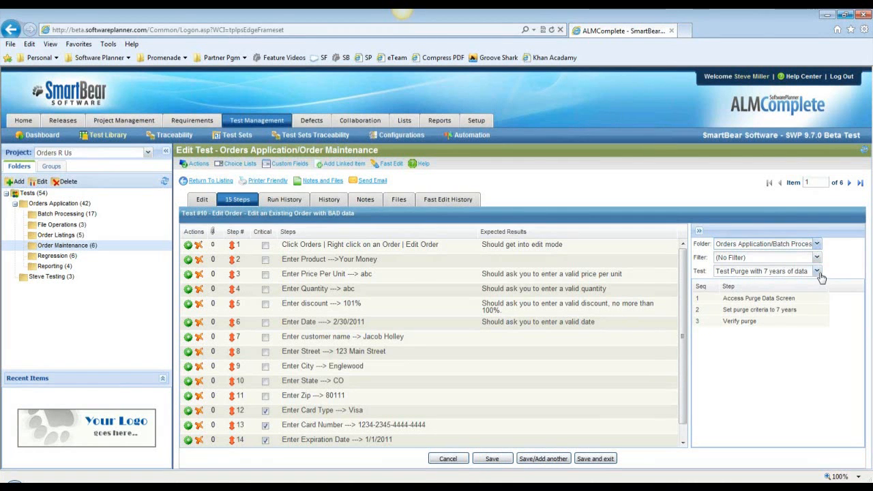
pyautogui.click(816, 271)
pyautogui.click(784, 294)
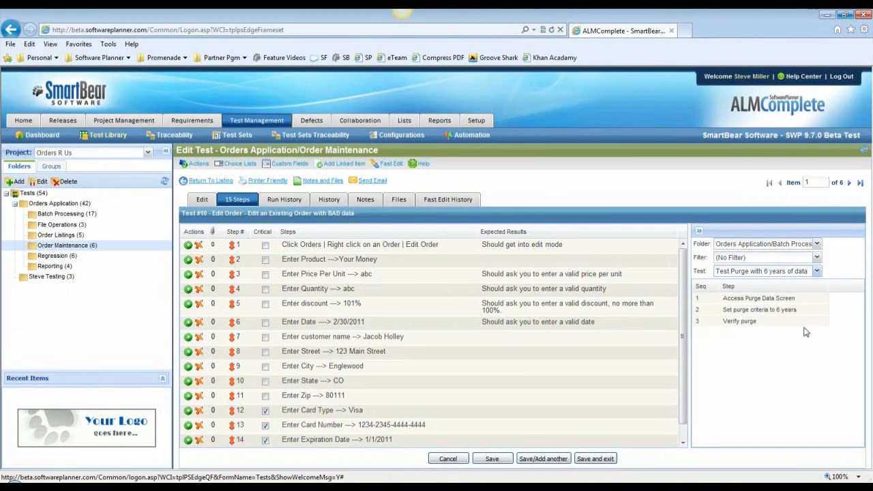
pyautogui.moveTo(744, 298); pyautogui.dragTo(750, 325)
pyautogui.moveTo(759, 305); pyautogui.dragTo(332, 281)
pyautogui.click(334, 288)
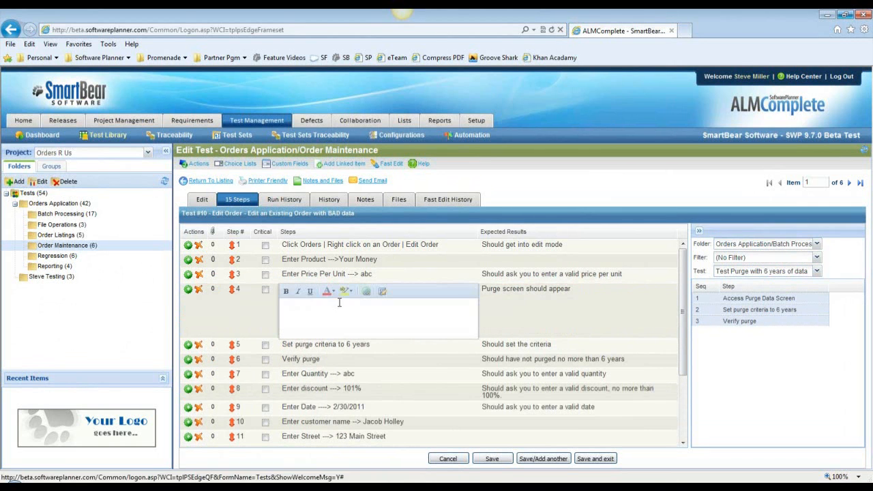
# Step: Delete the three copied purge steps from the Edit Order test
pyautogui.click(198, 289)
pyautogui.click(198, 292)
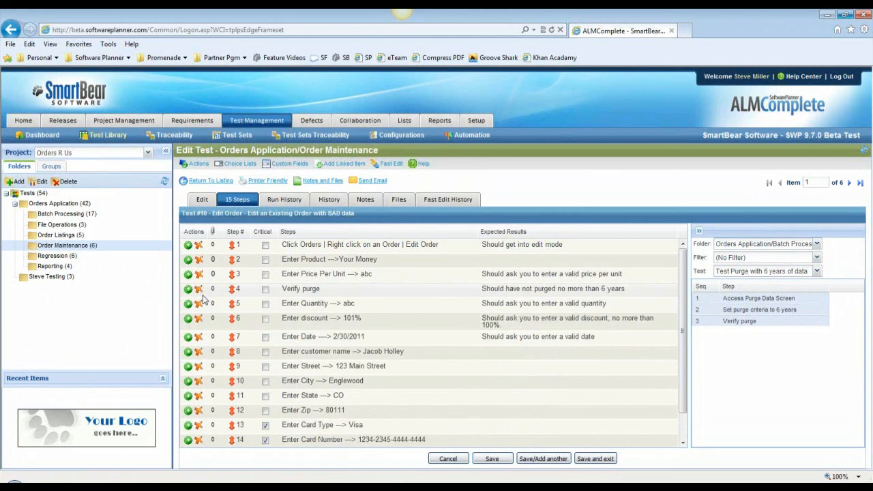
pyautogui.click(199, 291)
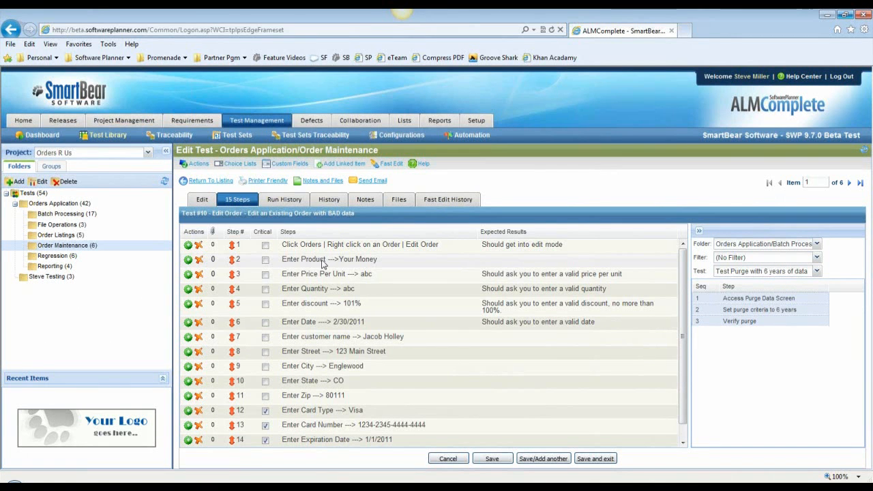
# Step: Move the Enter Product step below Enter Price Per Unit, and return to the Order Maintenance tests without saving the changes
pyautogui.moveTo(232, 260); pyautogui.dragTo(234, 279)
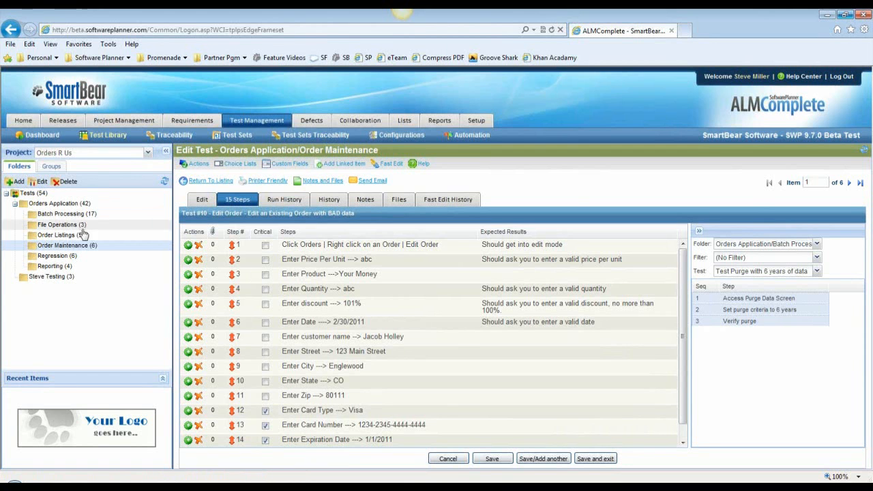
pyautogui.click(78, 251)
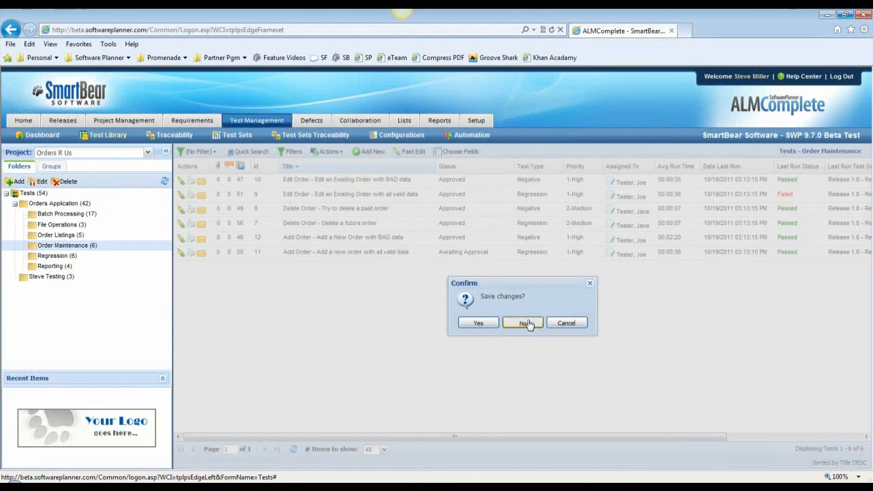
pyautogui.click(524, 324)
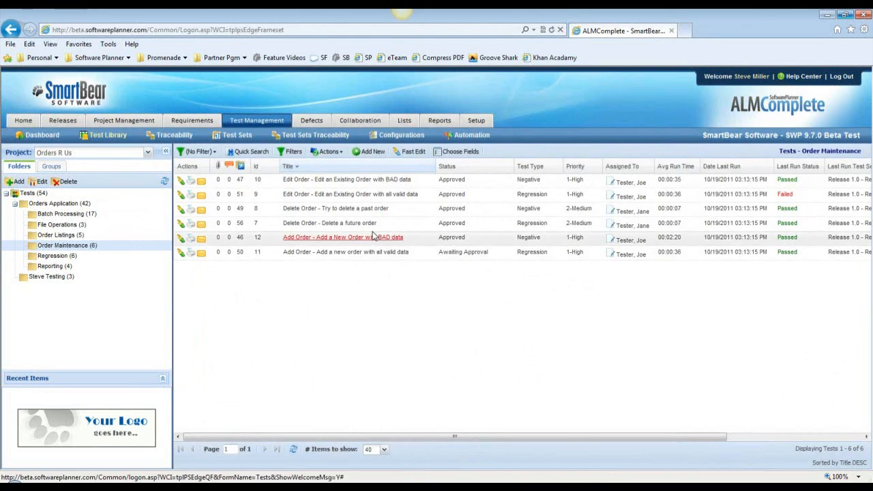
# Step: Review the run history of "Edit Order - Edit an Existing Order with BAD data", widening the Release and Test Set columns
pyautogui.click(386, 182)
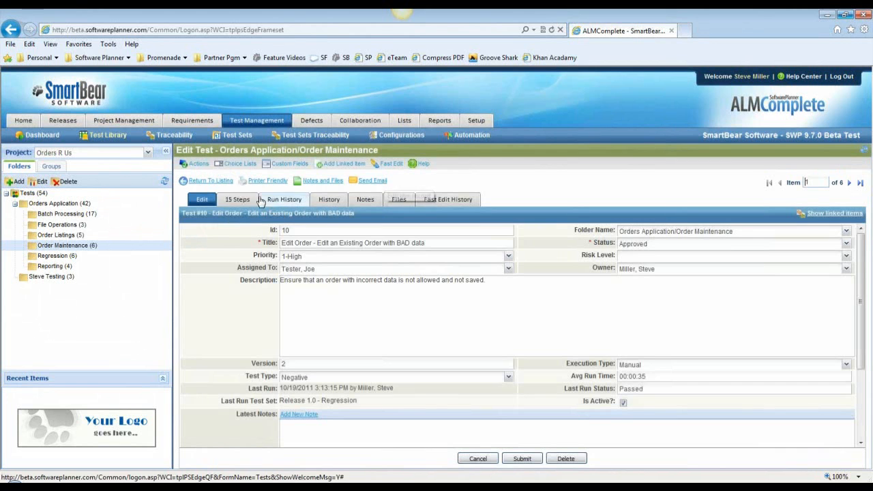
pyautogui.click(288, 201)
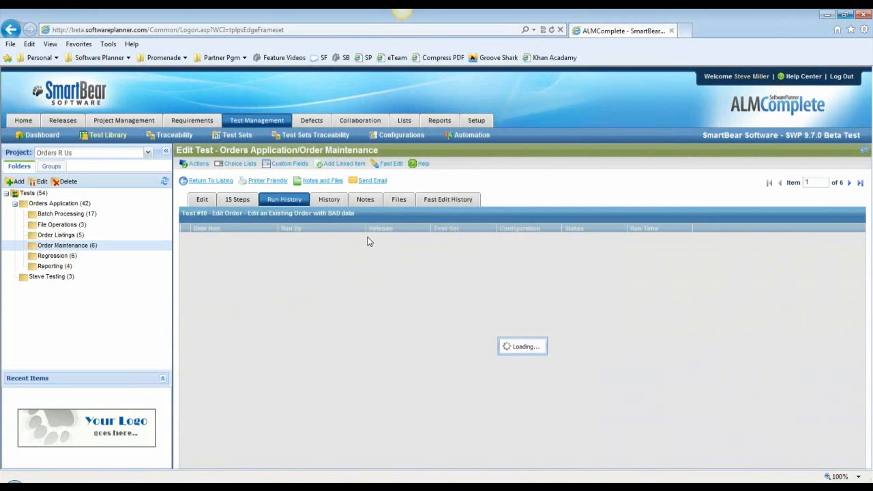
pyautogui.moveTo(367, 229); pyautogui.dragTo(332, 234)
pyautogui.moveTo(399, 227); pyautogui.dragTo(485, 227)
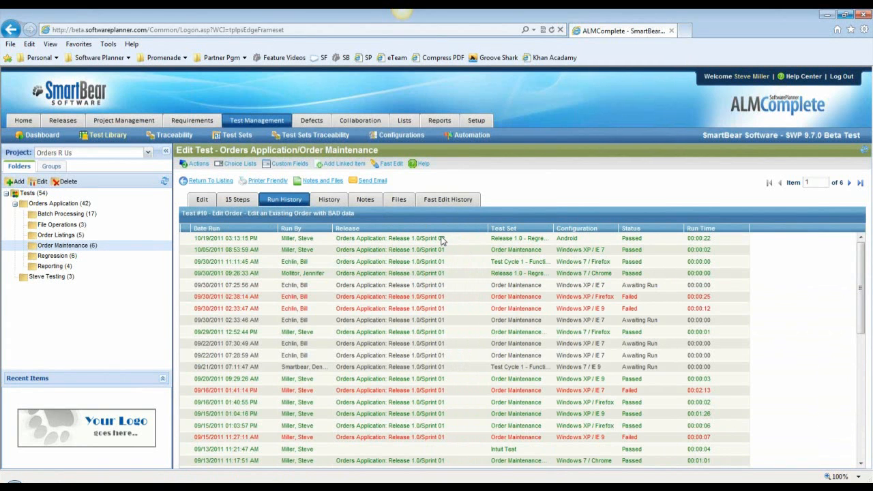
pyautogui.moveTo(556, 227); pyautogui.dragTo(628, 227)
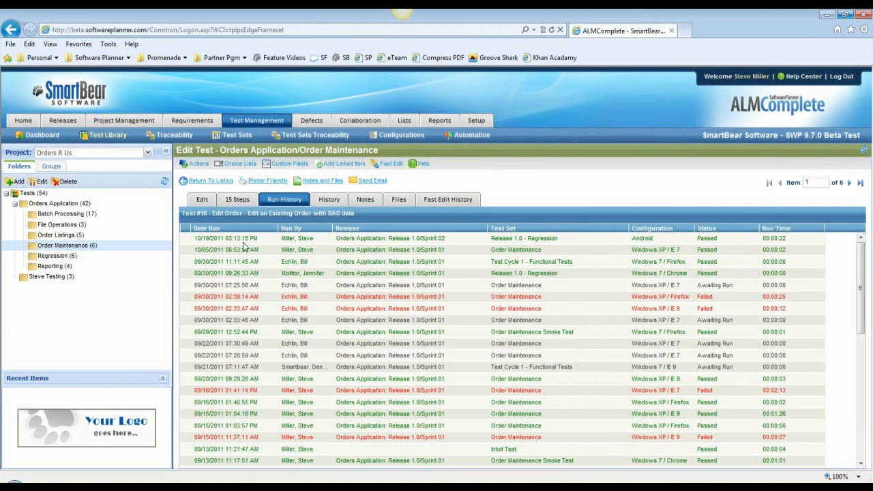
# Step: Check the test's average run time, and review the last-run columns in the Order Maintenance test list
pyautogui.click(204, 202)
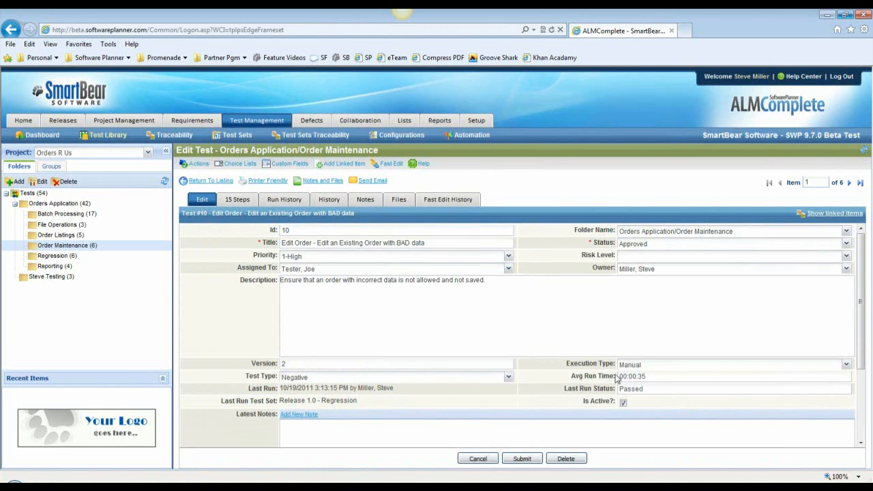
pyautogui.moveTo(659, 377); pyautogui.dragTo(614, 377)
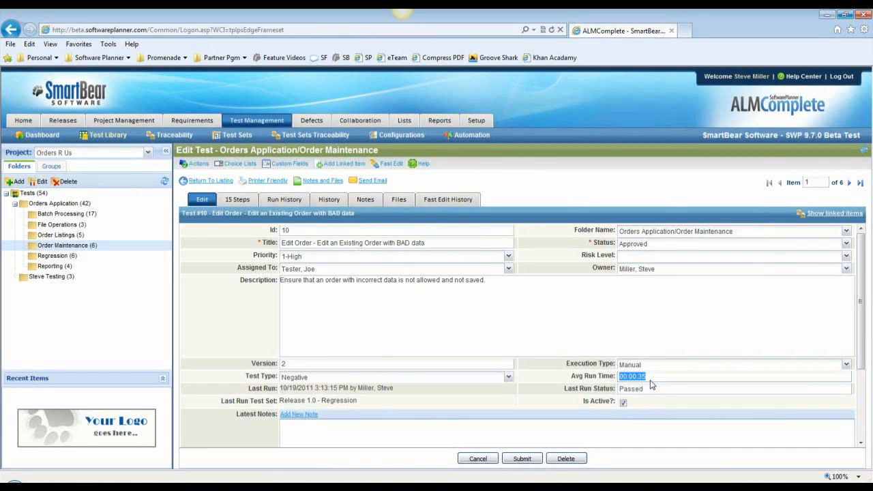
pyautogui.click(67, 246)
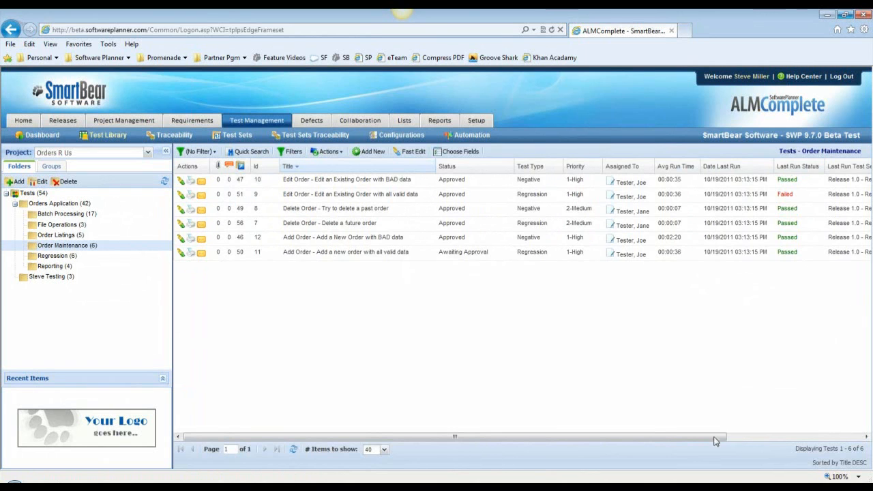
pyautogui.moveTo(717, 438); pyautogui.dragTo(816, 442)
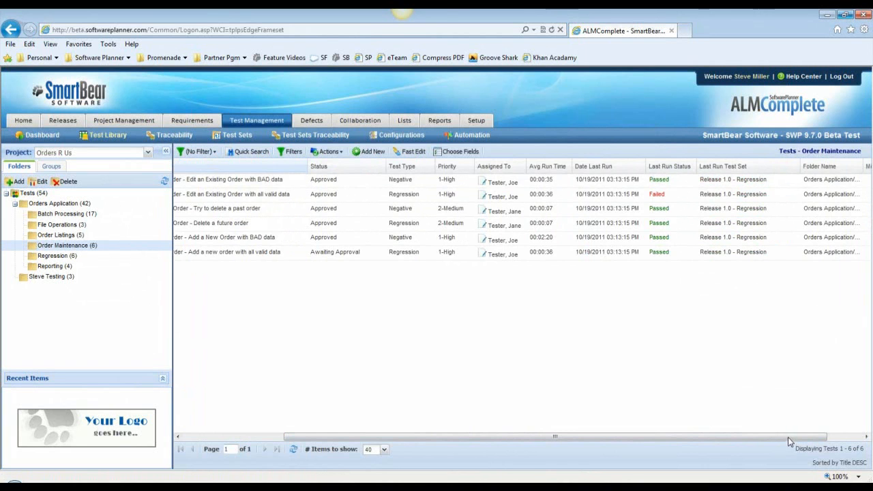
pyautogui.moveTo(788, 439); pyautogui.dragTo(434, 443)
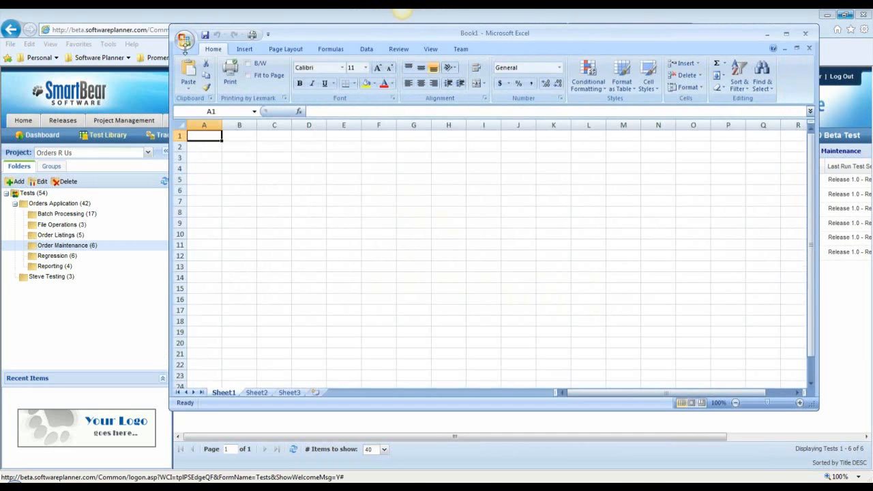
# Step: Open the recent document TestsWithSteps.csv in Excel
pyautogui.click(184, 39)
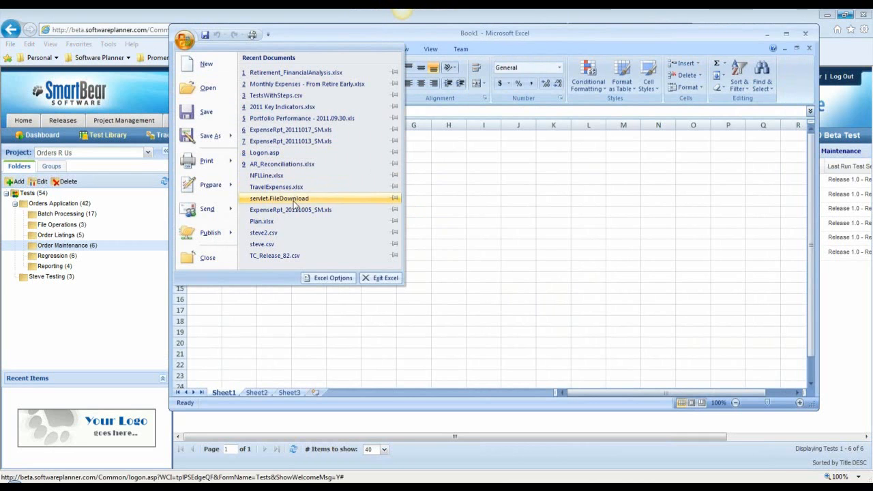
pyautogui.click(205, 88)
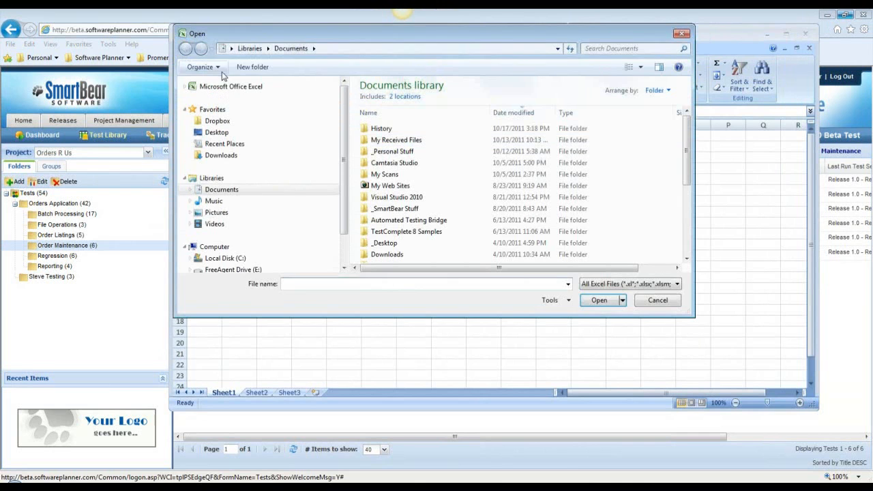
pyautogui.click(681, 34)
pyautogui.click(185, 39)
pyautogui.click(287, 95)
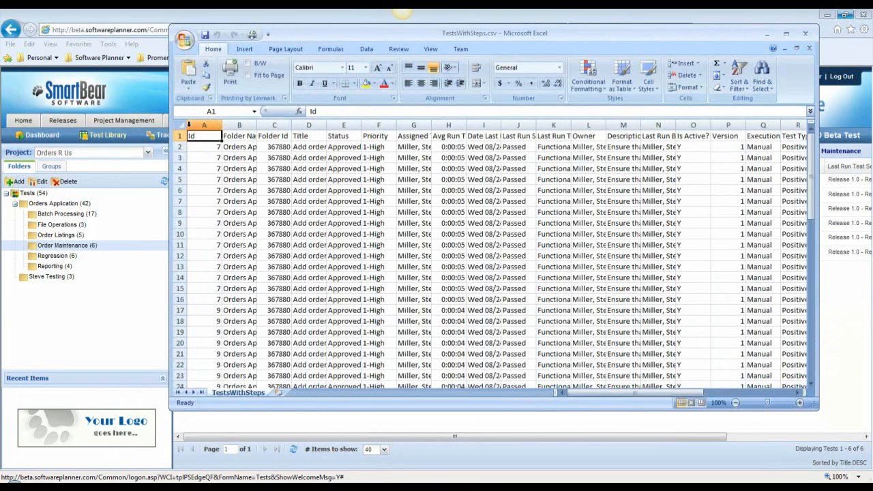
# Step: AutoFit the width of all columns in the TestsWithSteps sheet
pyautogui.click(180, 125)
pyautogui.doubleClick(222, 125)
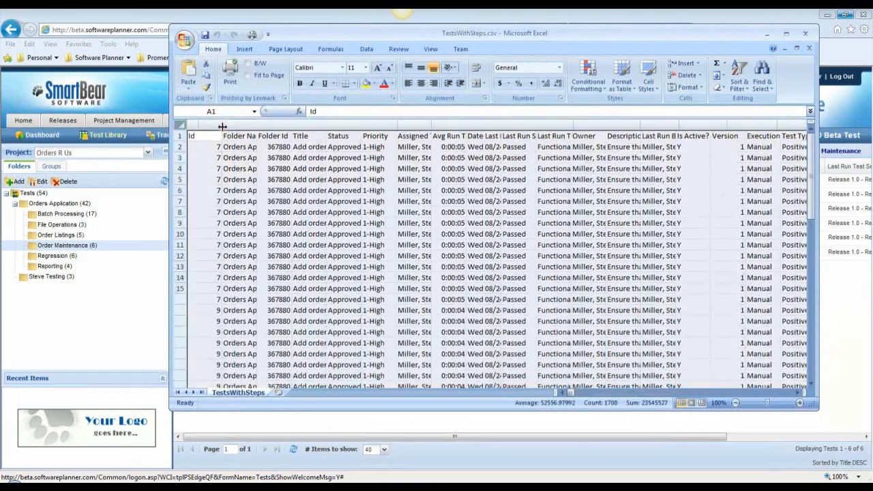
pyautogui.click(269, 249)
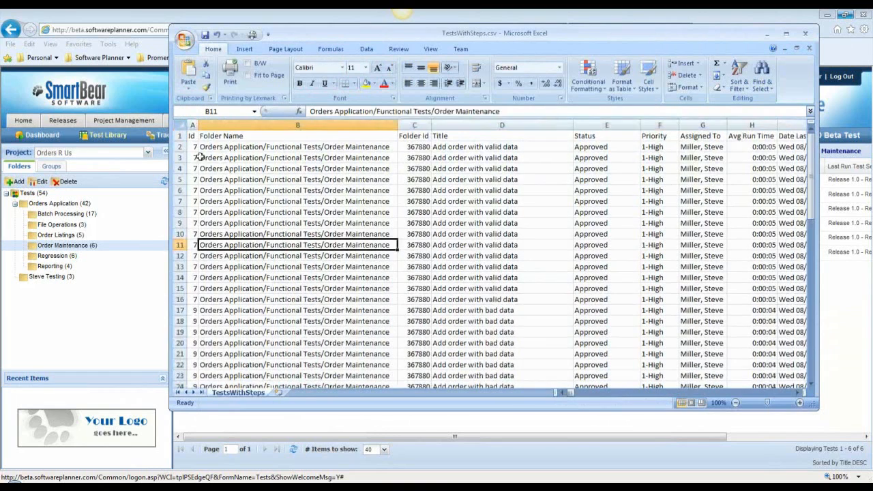
# Step: Color the text of rows 2 to 16, the "Add order with valid data" test, red
pyautogui.click(179, 147)
pyautogui.moveTo(180, 147); pyautogui.dragTo(180, 299)
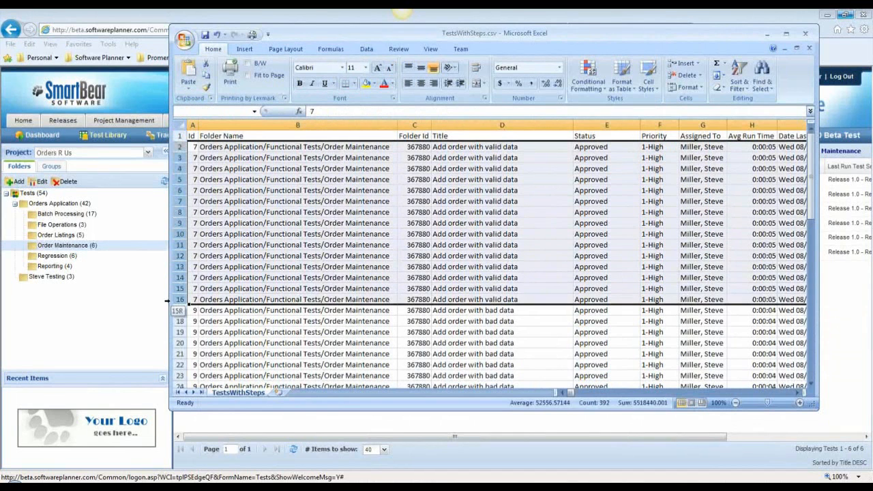
pyautogui.click(383, 83)
pyautogui.click(411, 328)
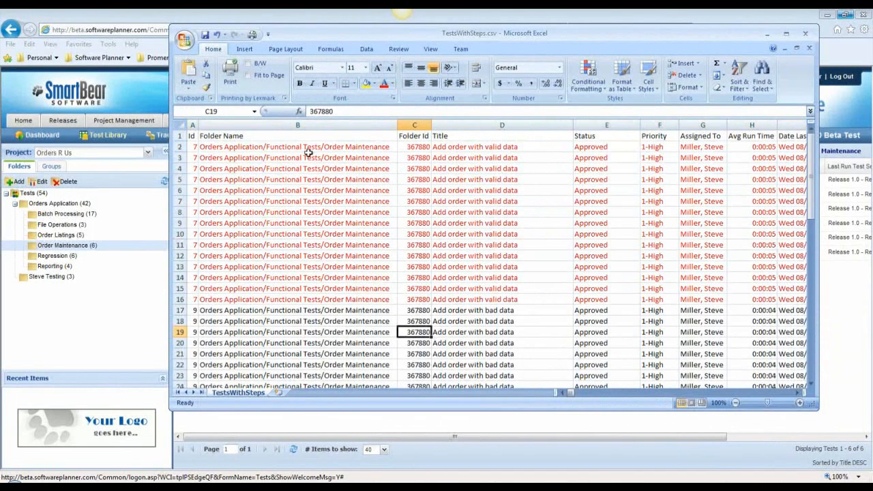
# Step: Examine the columns of row 2 in TestsWithSteps, from the folder name across to the step and expected-result columns
pyautogui.click(330, 147)
pyautogui.press('Right')
pyautogui.press('Right')
pyautogui.press('Right')
pyautogui.press('Right')
pyautogui.press('Right')
pyautogui.press('Right')
pyautogui.press('Right')
pyautogui.press('Right')
pyautogui.press('Right')
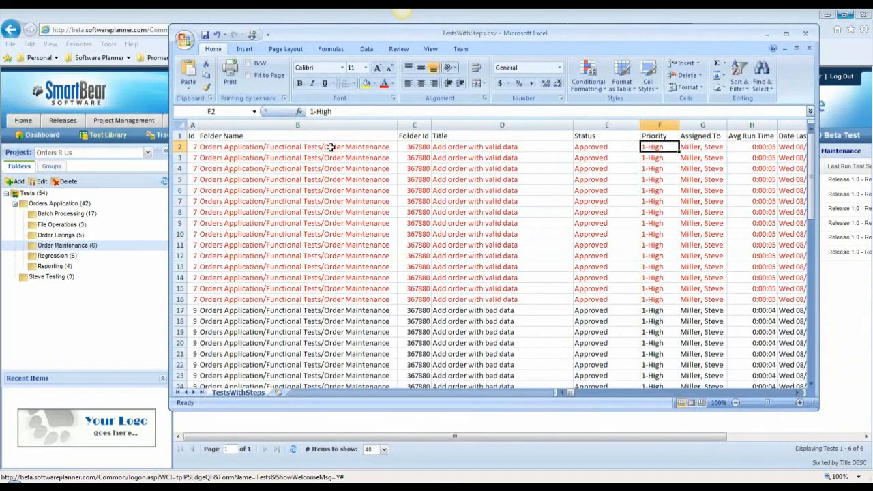
pyautogui.press('Right')
pyautogui.press('Right')
pyautogui.press('Right')
pyautogui.press('Right')
pyautogui.press('Right')
pyautogui.press('Right')
pyautogui.press('Right')
pyautogui.press('Right')
pyautogui.press('Right')
pyautogui.press('Right')
pyautogui.press('Right')
pyautogui.press('Right')
pyautogui.press('Right')
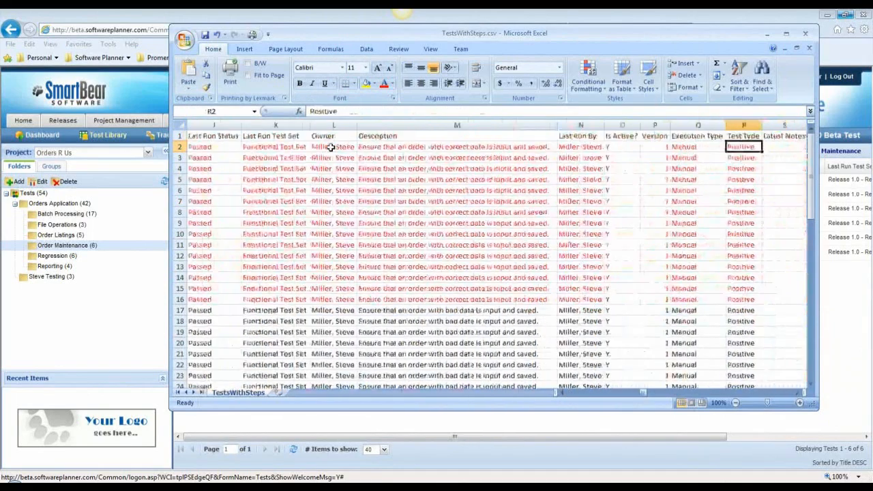
pyautogui.press('Right')
pyautogui.press('Right')
pyautogui.press('Right')
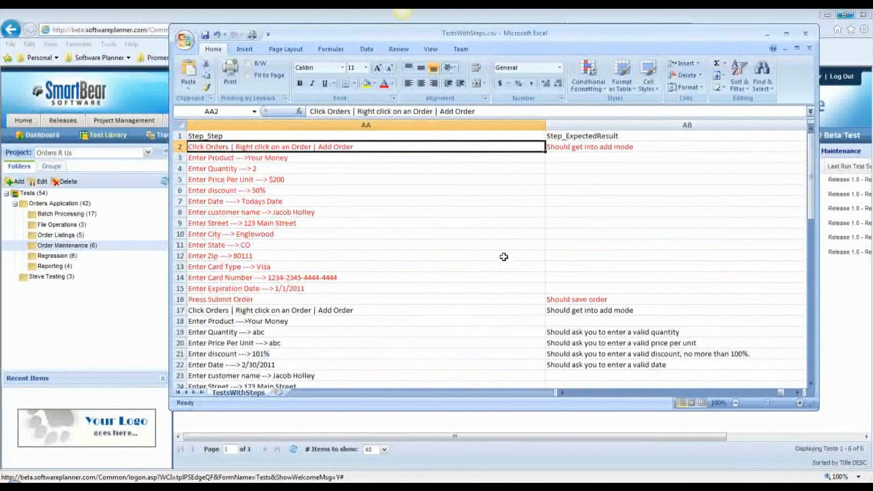
# Step: Return to the first cell of the sheet, close TestsWithSteps.csv and go back to ALMComplete
pyautogui.hotkey('ctrl', 'Home')
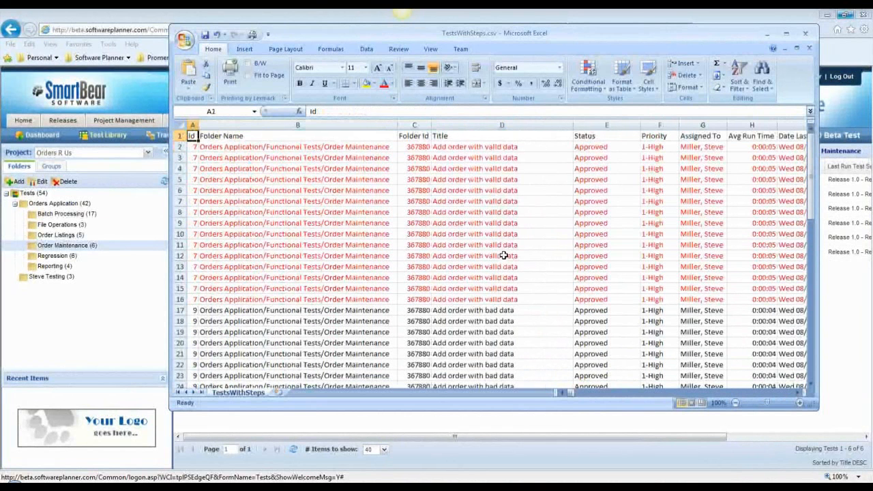
pyautogui.click(805, 32)
pyautogui.click(448, 280)
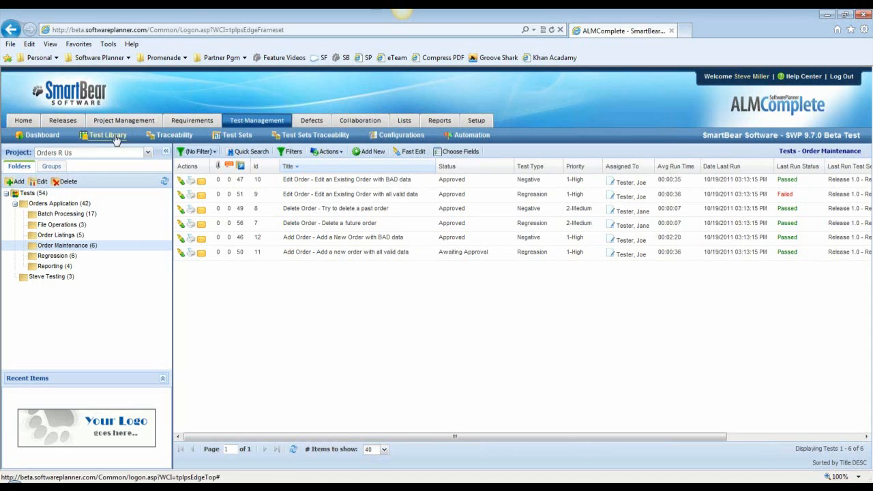
# Step: Open the test configurations and view the Mobile Configs and Windows 7 Configs folders
pyautogui.click(402, 135)
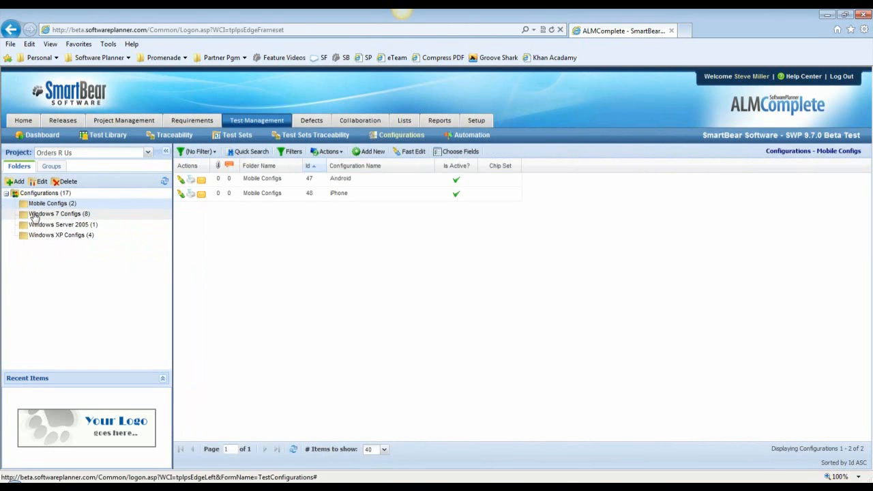
pyautogui.click(55, 194)
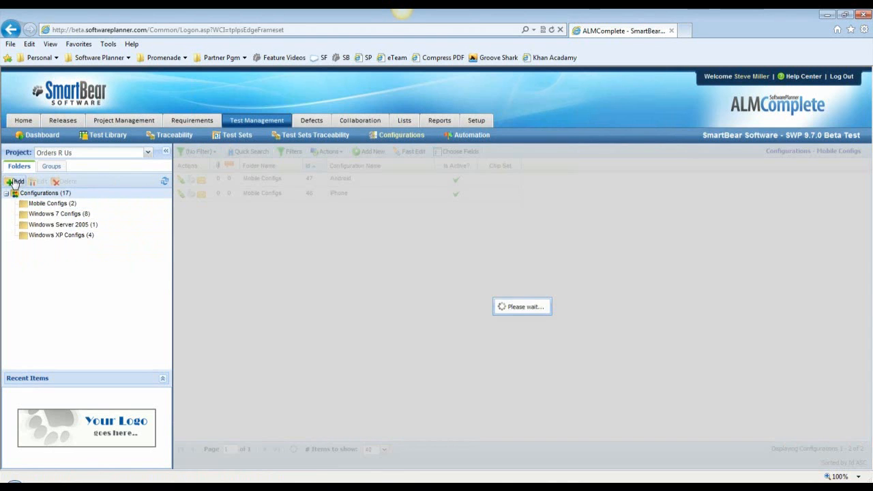
pyautogui.click(48, 203)
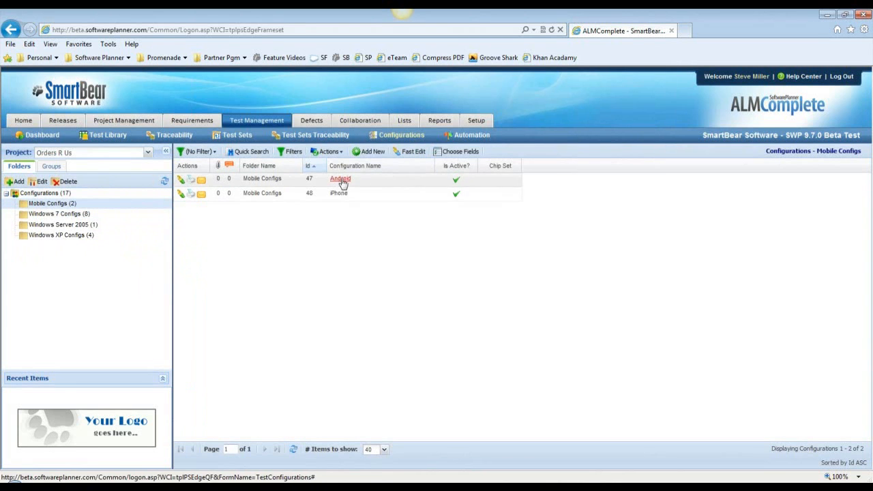
pyautogui.click(59, 215)
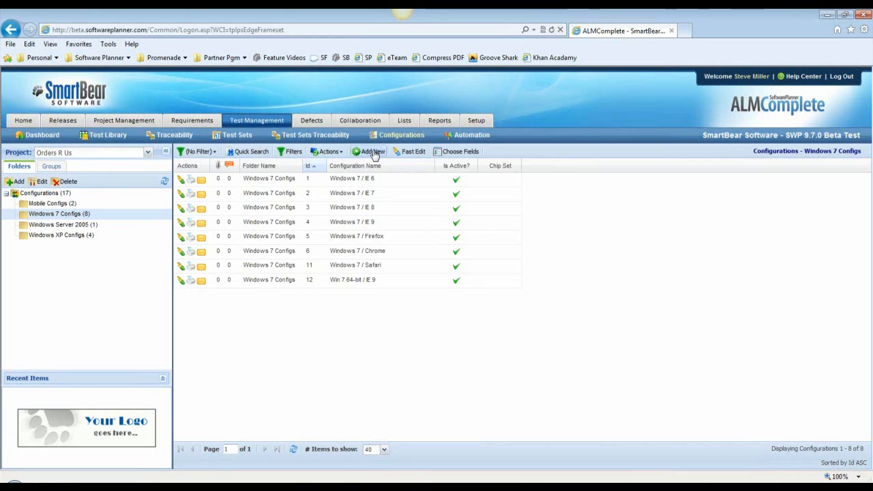
# Step: Open the test sets and view the Functional Tests and Regression Tests folders of Orders Application
pyautogui.click(242, 135)
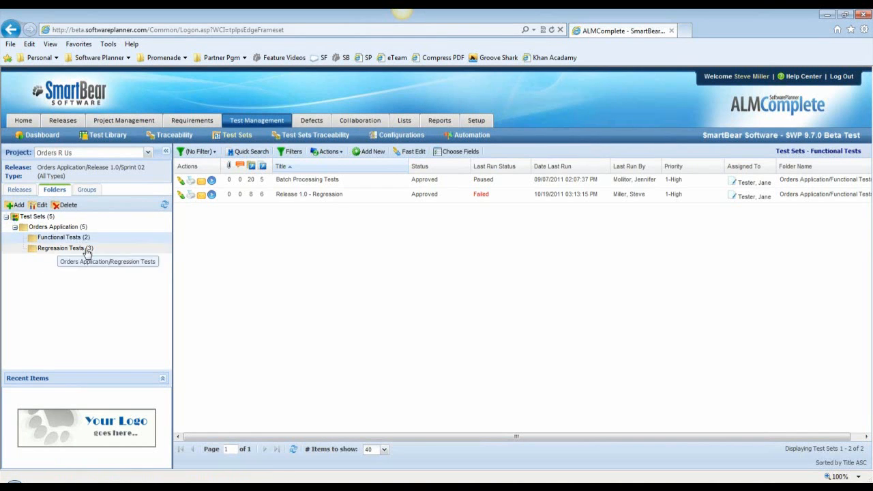
pyautogui.click(67, 238)
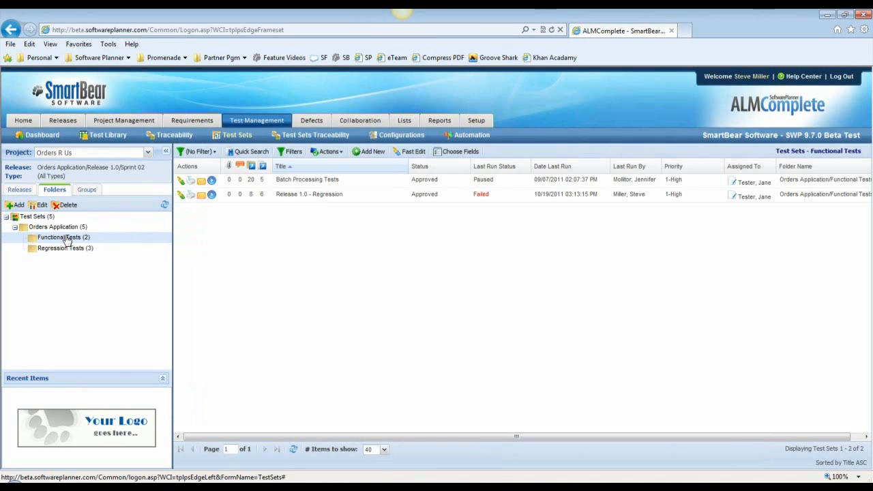
pyautogui.click(71, 251)
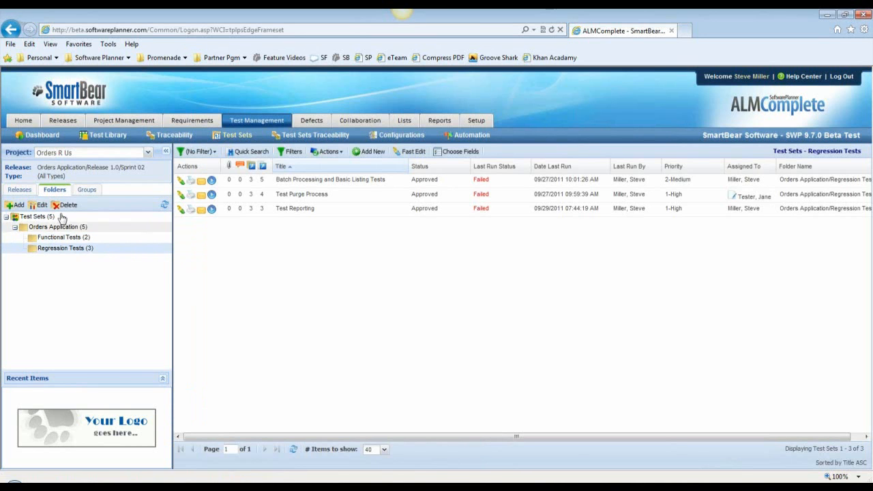
# Step: View the test sets assigned to Sprint 01 and to Sprint 02 of Release 1.0 in the release tree
pyautogui.click(20, 191)
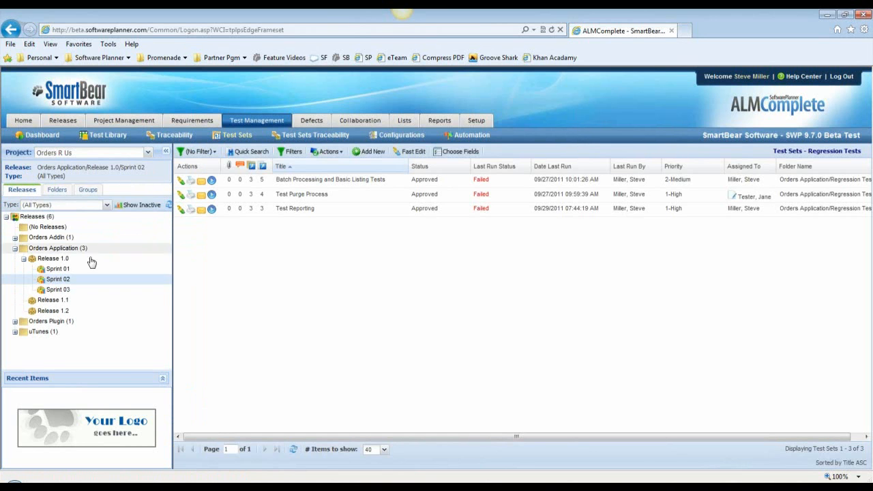
pyautogui.click(60, 269)
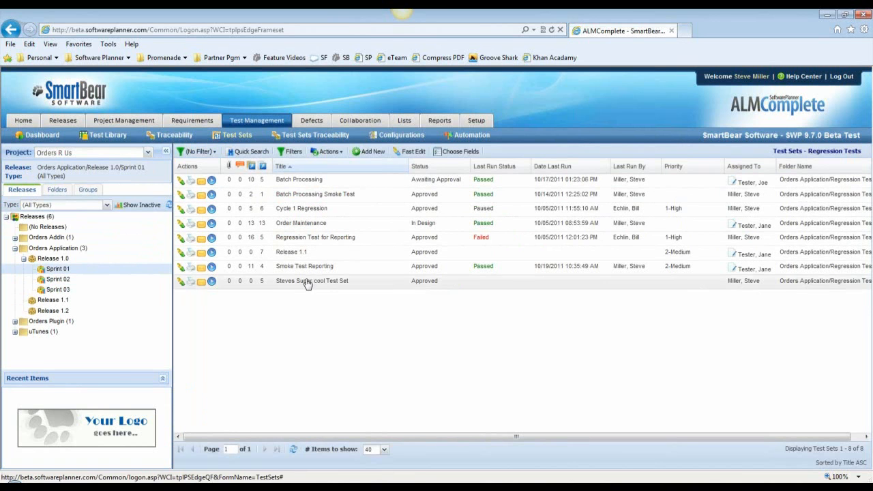
pyautogui.click(62, 279)
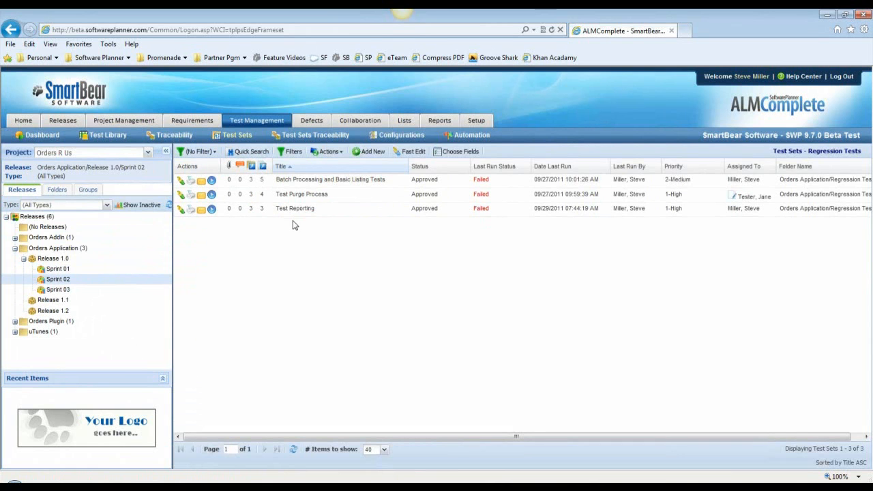
# Step: Switch back to the test set folders, show Functional Tests and highlight the active release path
pyautogui.click(56, 191)
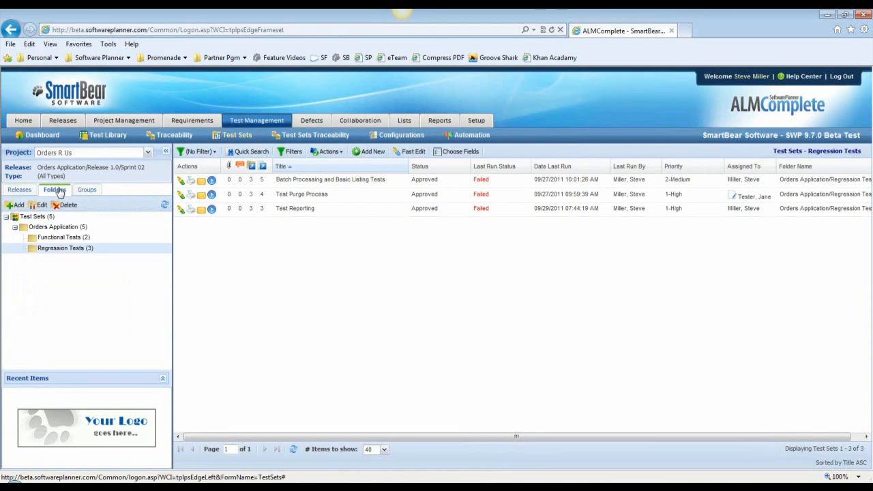
pyautogui.click(77, 237)
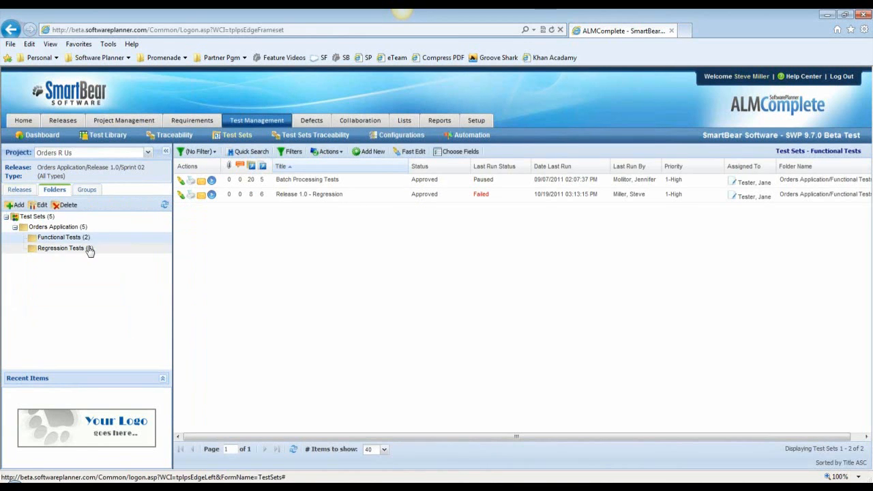
pyautogui.moveTo(146, 168); pyautogui.dragTo(51, 173)
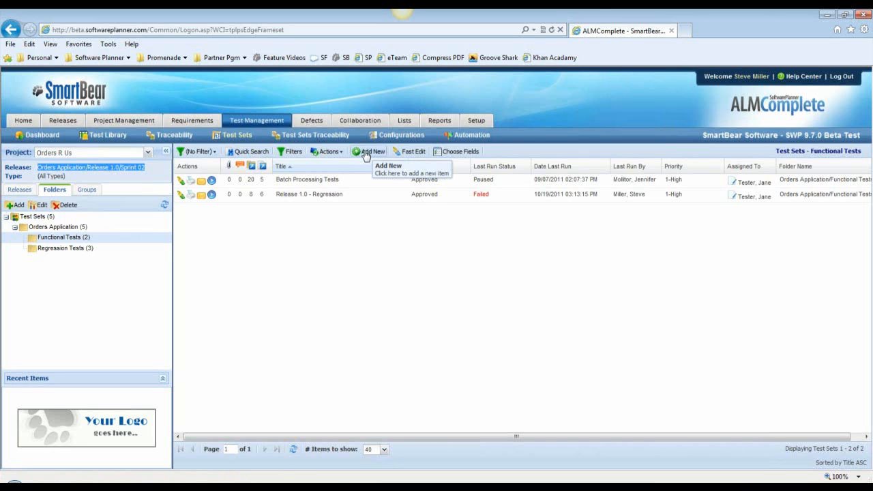
# Step: Open the Batch Processing Tests test set, show its tests and open the test list for editing
pyautogui.click(330, 182)
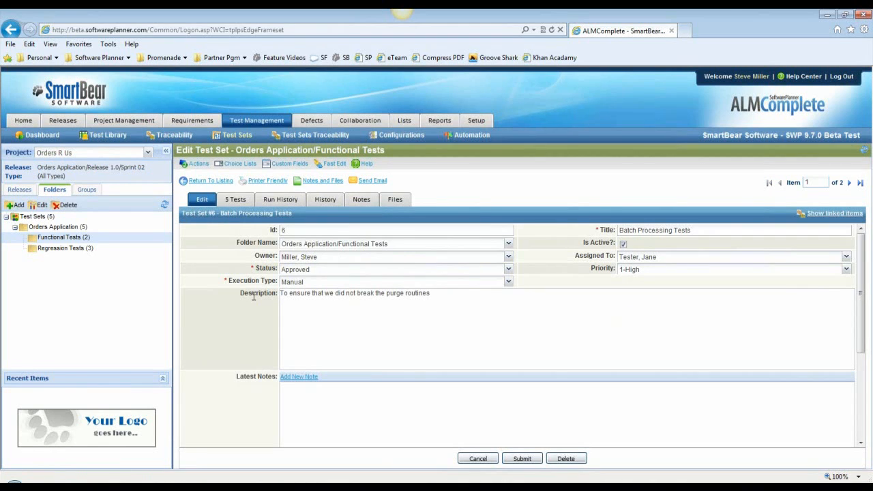
pyautogui.click(236, 199)
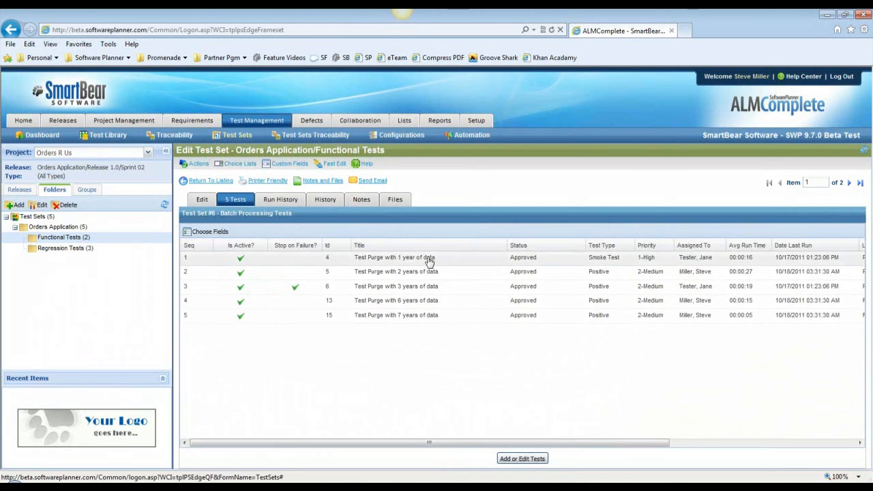
pyautogui.click(522, 459)
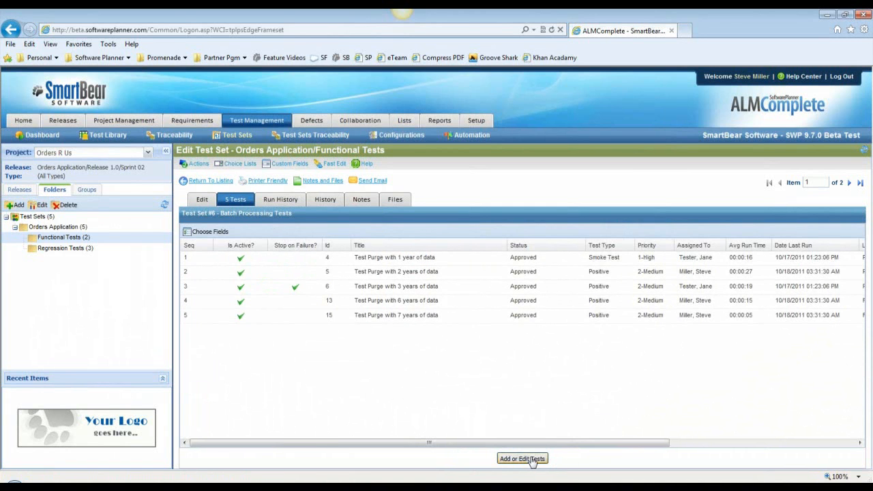
# Step: List the test library's Batch Processing folder and select the first five tests, from 2 years through 10 years of data
pyautogui.click(831, 257)
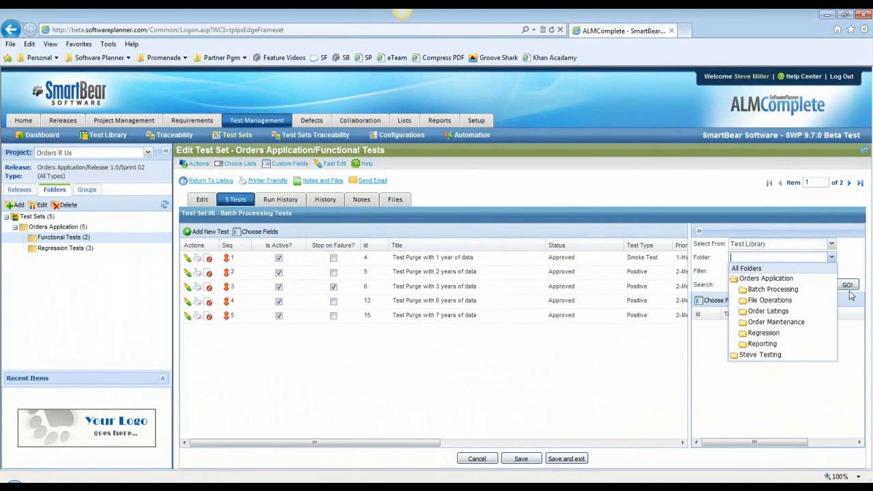
pyautogui.click(806, 291)
pyautogui.click(791, 329)
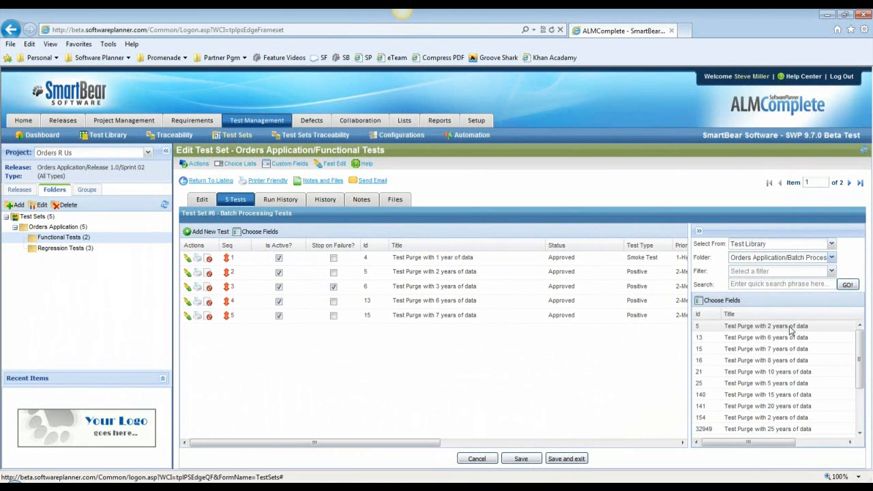
pyautogui.keyDown('shift'); pyautogui.click(792, 371); pyautogui.keyUp('shift')
pyautogui.moveTo(794, 349); pyautogui.dragTo(757, 350)
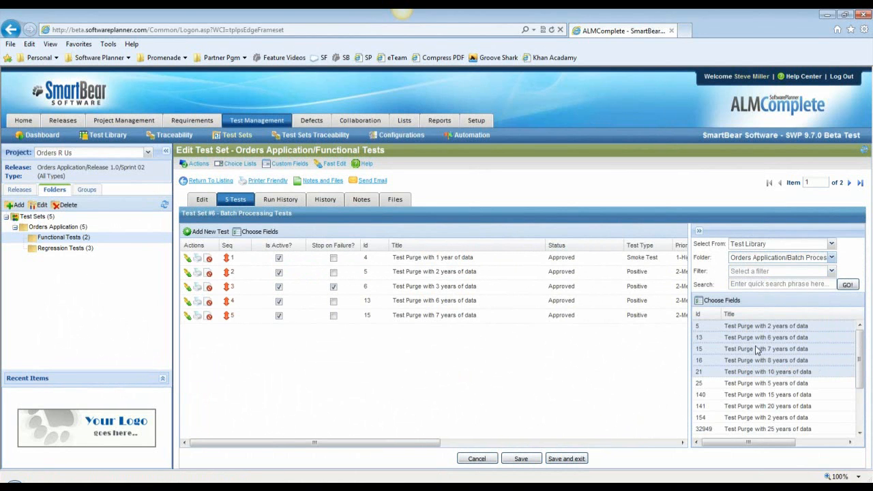
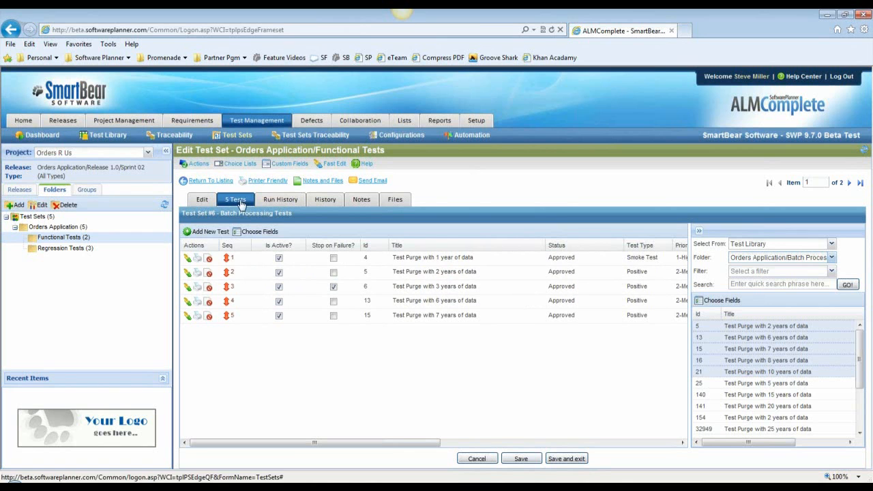
# Step: Review the run history of Batch Processing Tests, narrowing the Run By column and widening Release to show the full release names
pyautogui.click(287, 198)
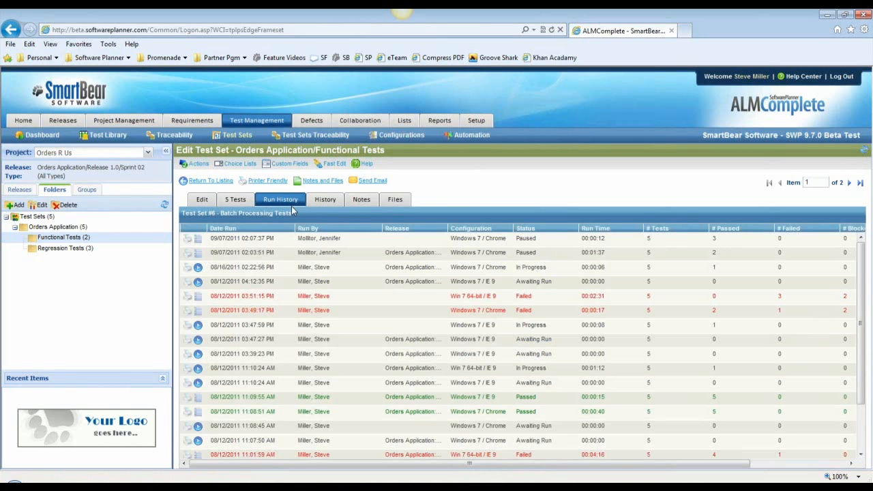
pyautogui.moveTo(383, 228); pyautogui.dragTo(345, 228)
pyautogui.moveTo(412, 228); pyautogui.dragTo(459, 230)
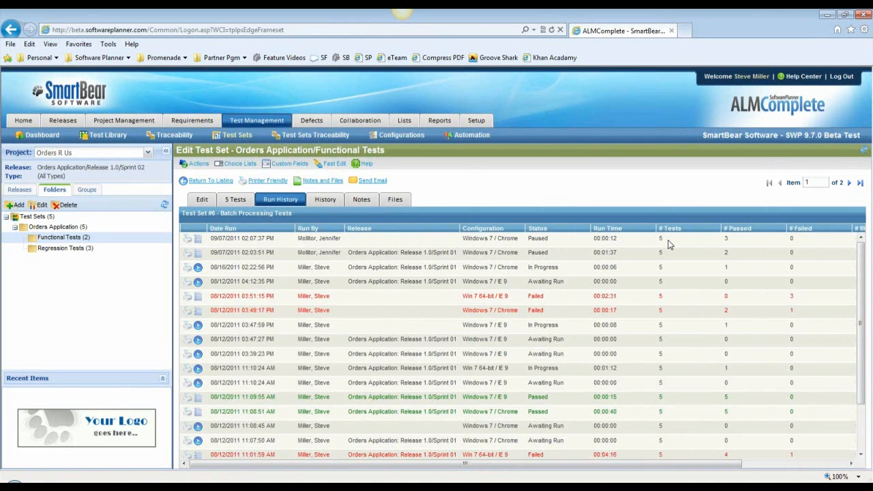
# Step: Show the test set's details and expand its linked release and configurations
pyautogui.click(203, 199)
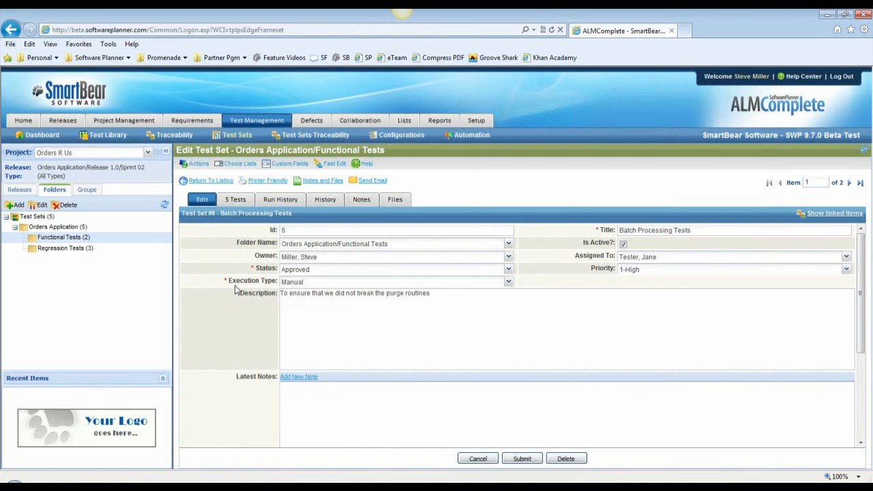
pyautogui.scroll(-3, 235, 289)
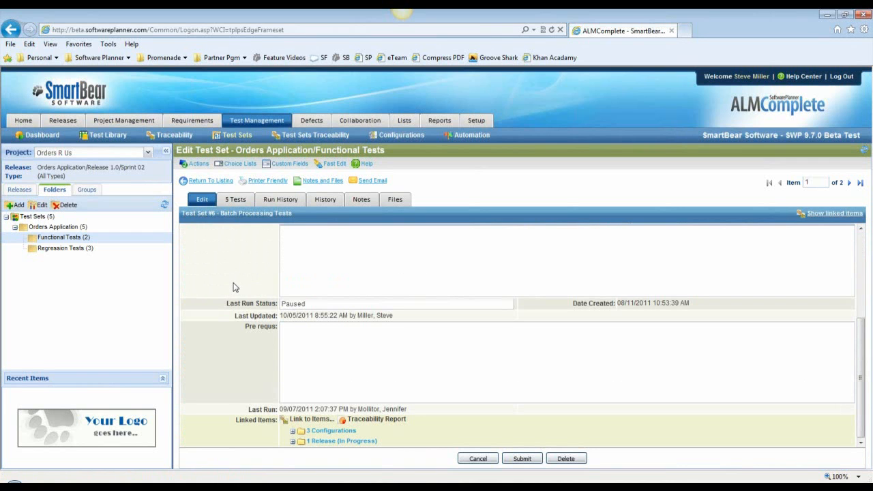
pyautogui.click(292, 440)
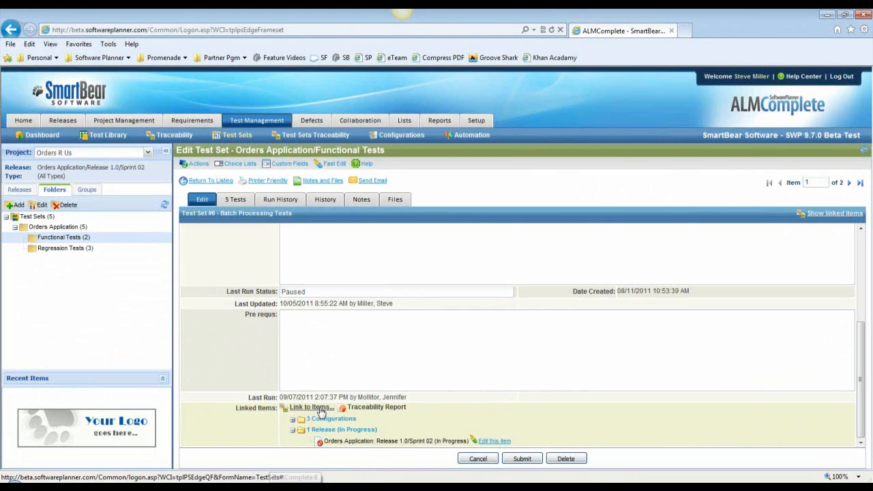
pyautogui.click(292, 419)
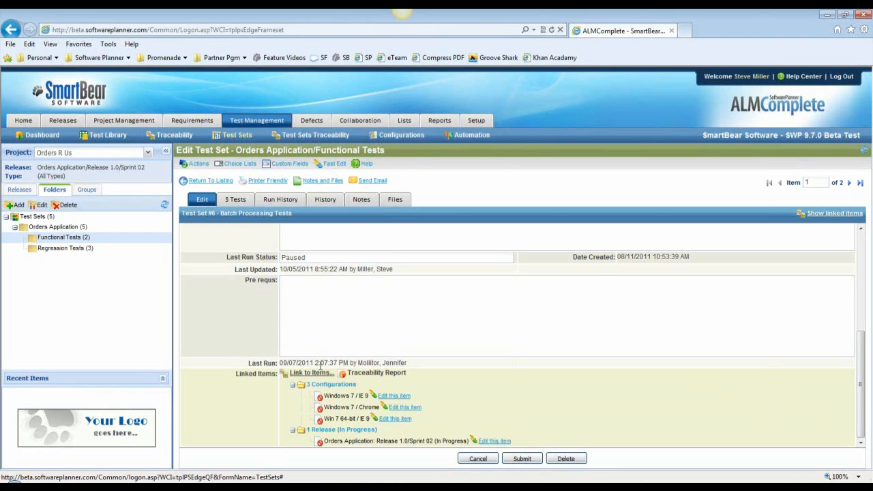
# Step: Launch the Test Runner for the Release 1.0 - Regression test set in Functional Tests, then move and narrow its window
pyautogui.click(72, 238)
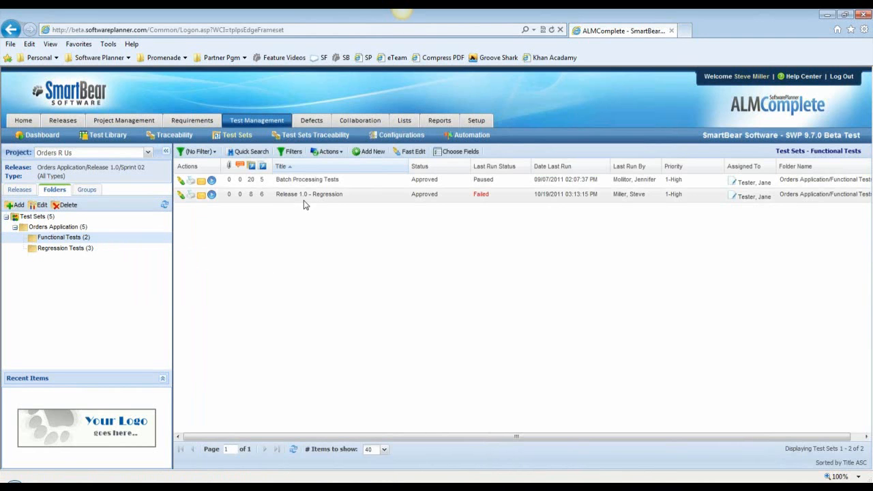
pyautogui.click(212, 195)
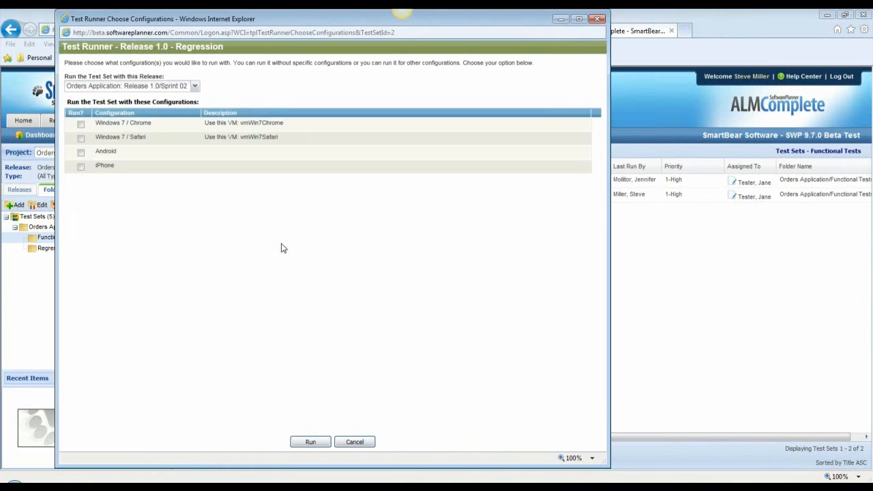
pyautogui.moveTo(307, 19); pyautogui.dragTo(252, 20)
pyautogui.moveTo(555, 171); pyautogui.dragTo(363, 170)
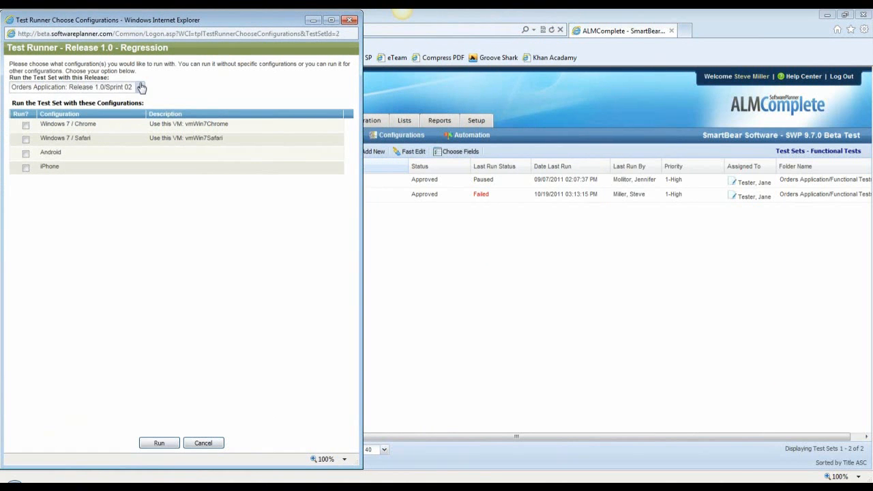
# Step: Set the run's release to Orders Application: Release 1.0/Sprint 02 and include the iPhone configuration
pyautogui.click(139, 87)
pyautogui.click(179, 98)
pyautogui.click(26, 168)
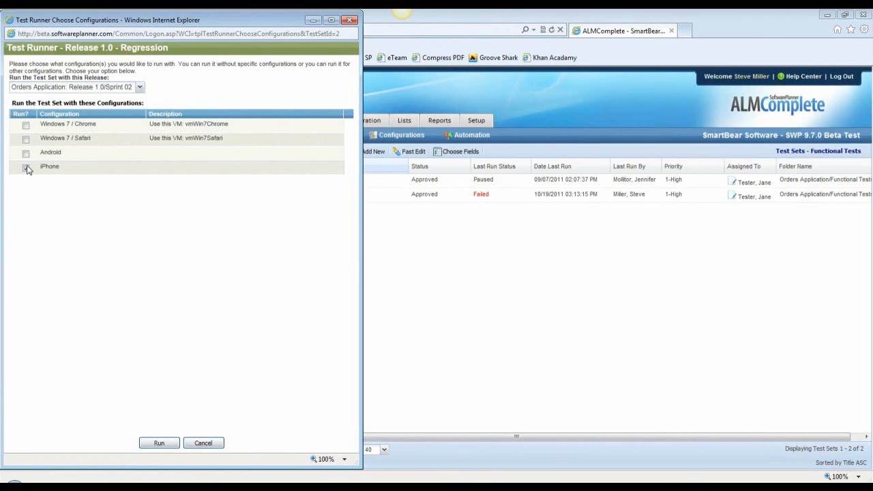
# Step: Open the iPhone test run, reposition its window and widen the Title column to show the full test names
pyautogui.click(159, 444)
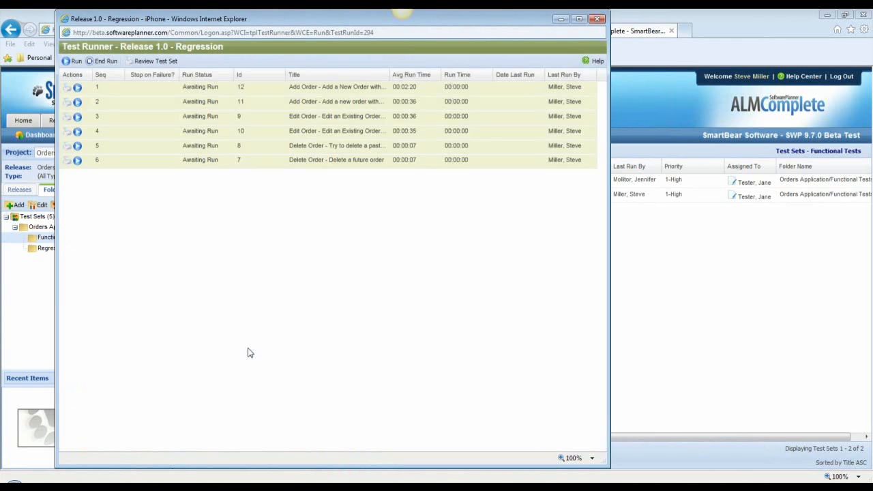
pyautogui.moveTo(352, 18); pyautogui.dragTo(300, 22)
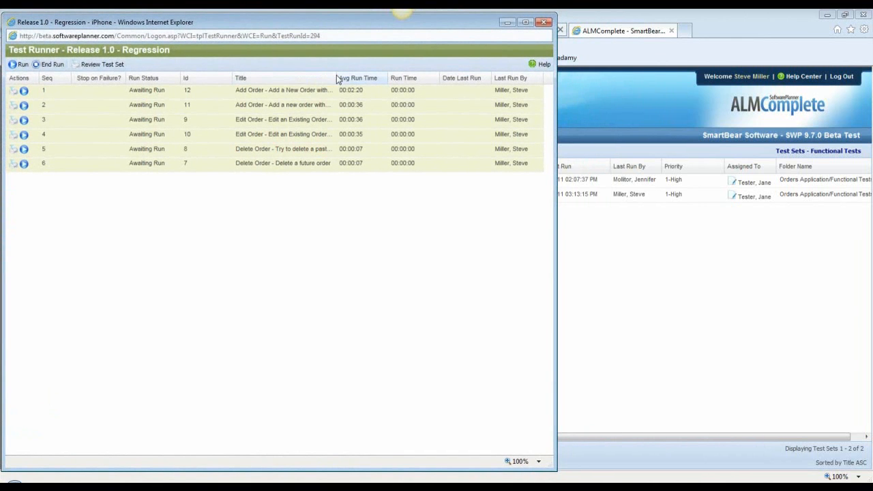
pyautogui.moveTo(338, 79); pyautogui.dragTo(398, 78)
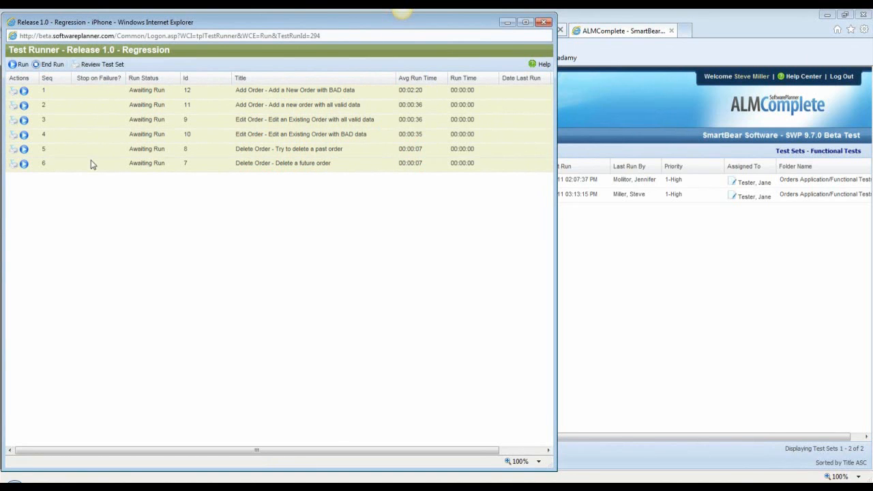
# Step: Start running the test set and pass steps 1 to 3 of the Add a New Order with BAD data test
pyautogui.click(22, 64)
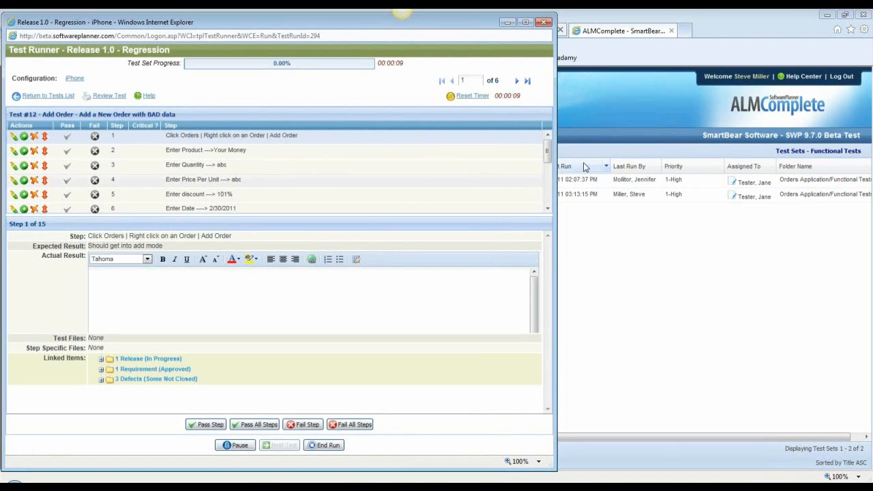
pyautogui.moveTo(548, 151)
pyautogui.mouseDown()
pyautogui.moveTo(549, 202)
pyautogui.moveTo(549, 147)
pyautogui.mouseUp()
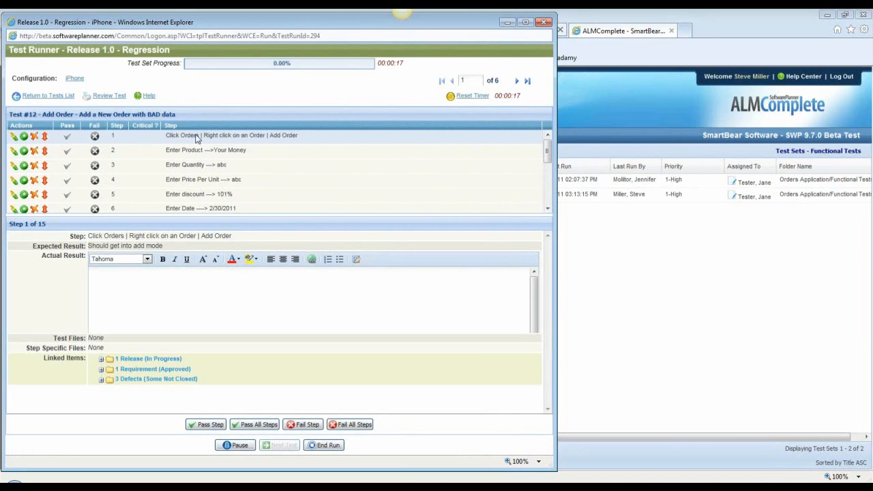
pyautogui.click(67, 136)
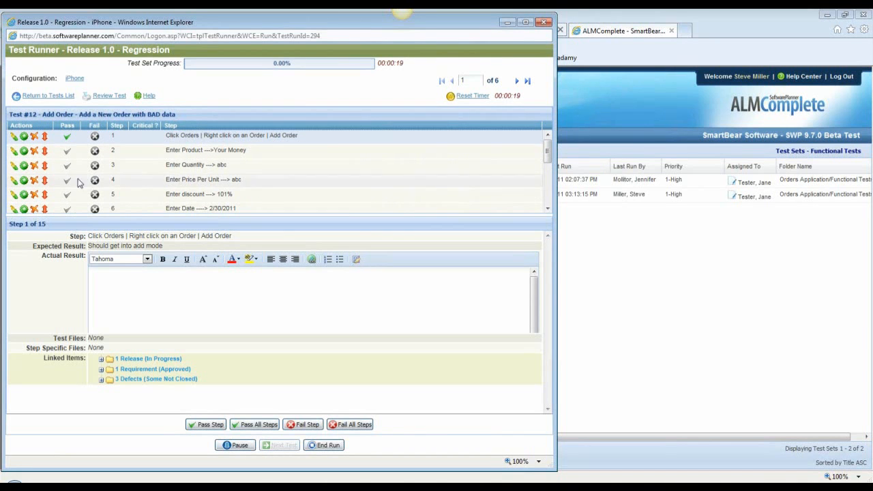
pyautogui.click(67, 151)
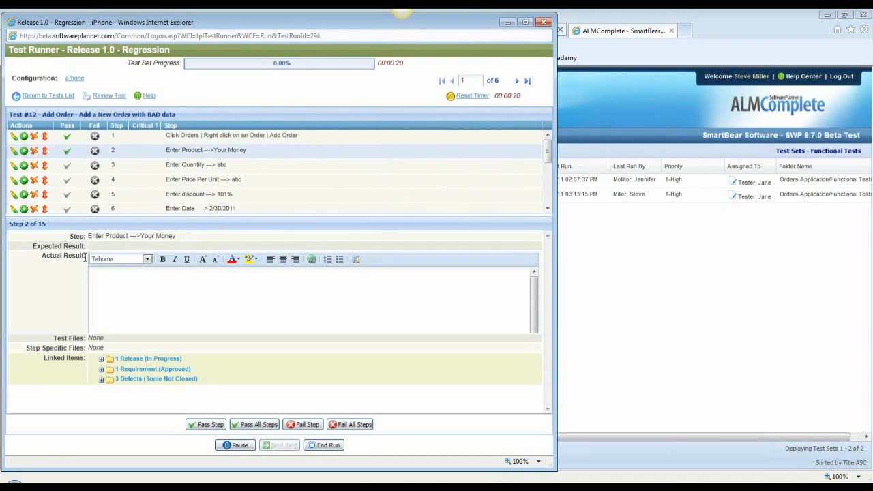
pyautogui.click(67, 165)
# Step: Record "abc worked fine" as the actual result of step 3 and pass step 4
pyautogui.click(158, 301)
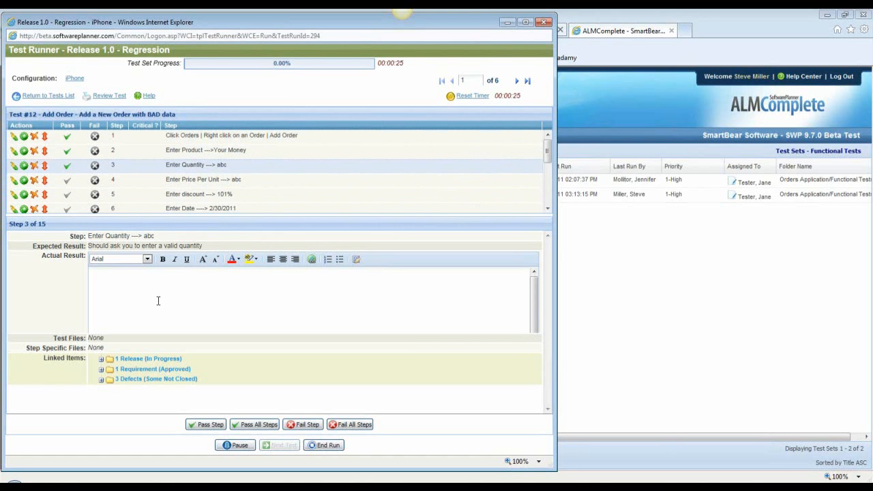
pyautogui.write('abc worek')
pyautogui.press('BackSpace')
pyautogui.write('ked fine')
pyautogui.click(227, 179)
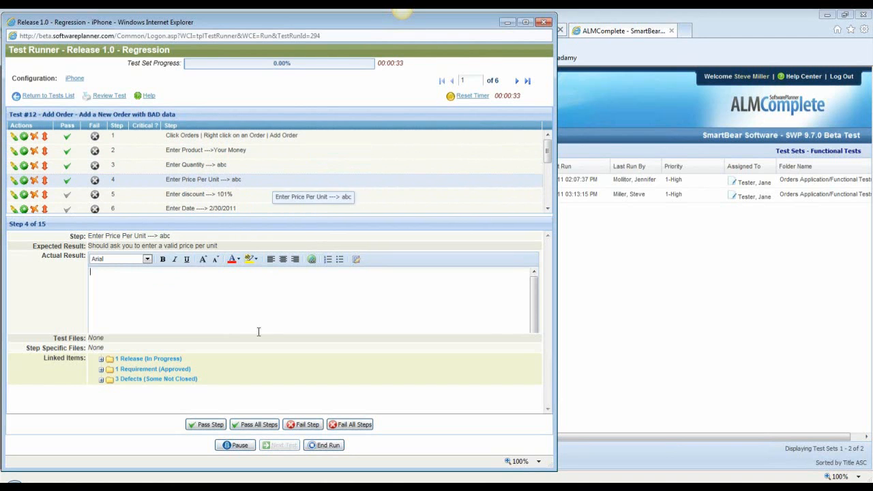
# Step: Review step 4's expected result and the linked requirement OAS-0002 Add New Order Screen, then close the requirement details
pyautogui.moveTo(217, 247); pyautogui.dragTo(89, 249)
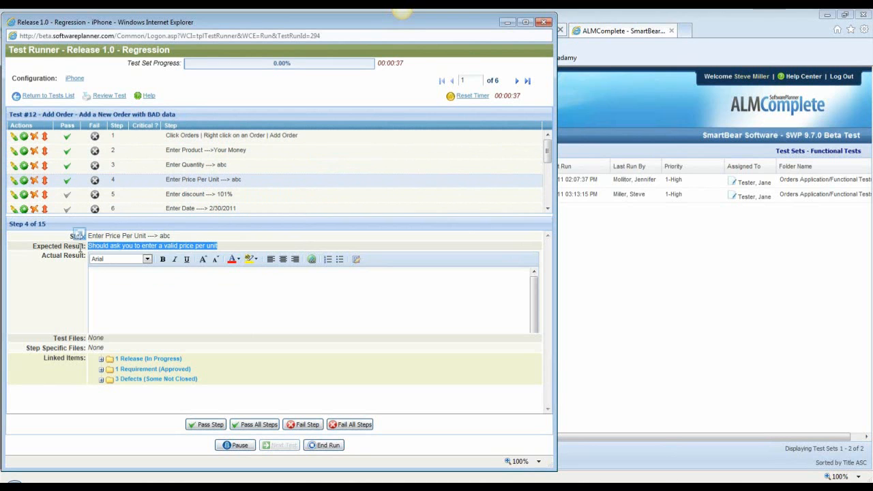
pyautogui.click(54, 289)
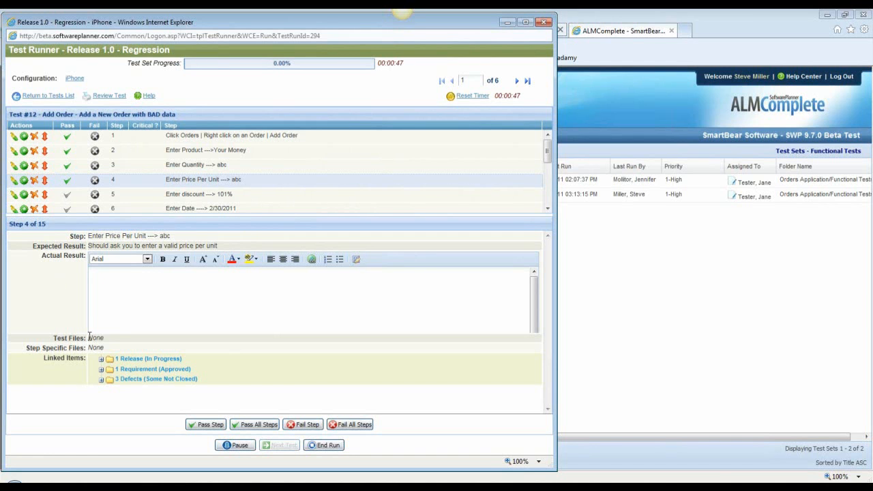
pyautogui.click(100, 369)
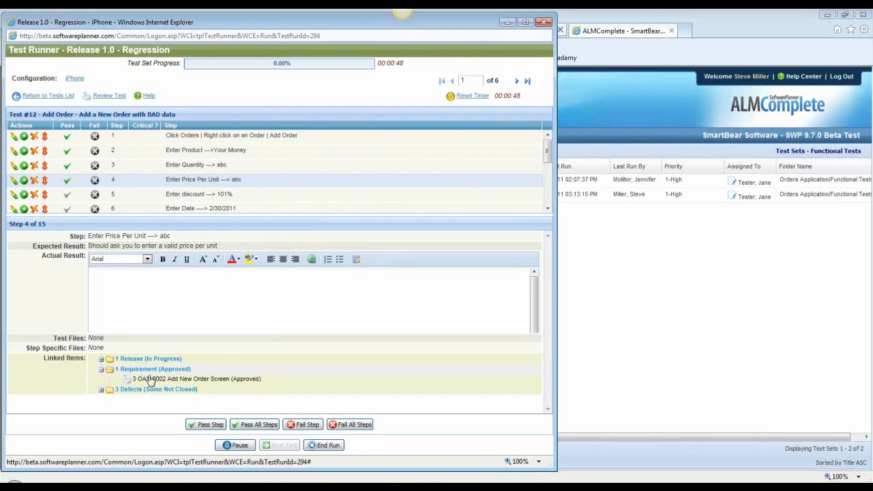
pyautogui.click(223, 379)
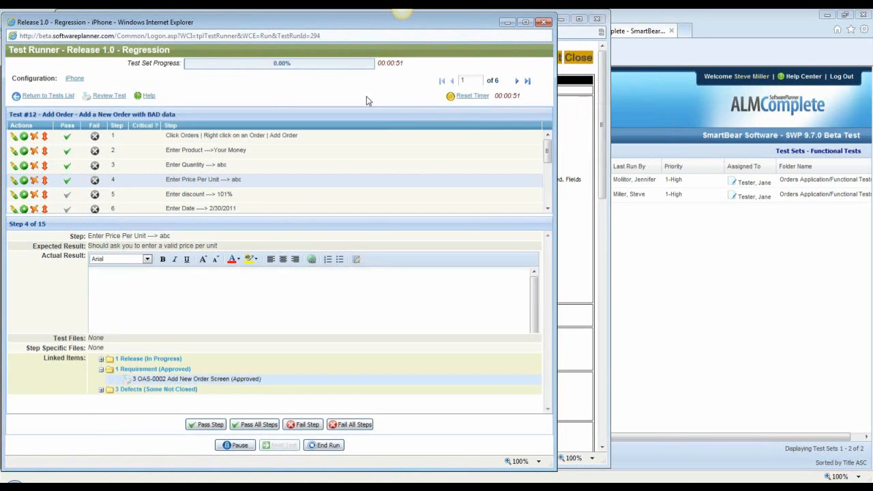
pyautogui.click(580, 43)
pyautogui.moveTo(521, 21); pyautogui.dragTo(777, 24)
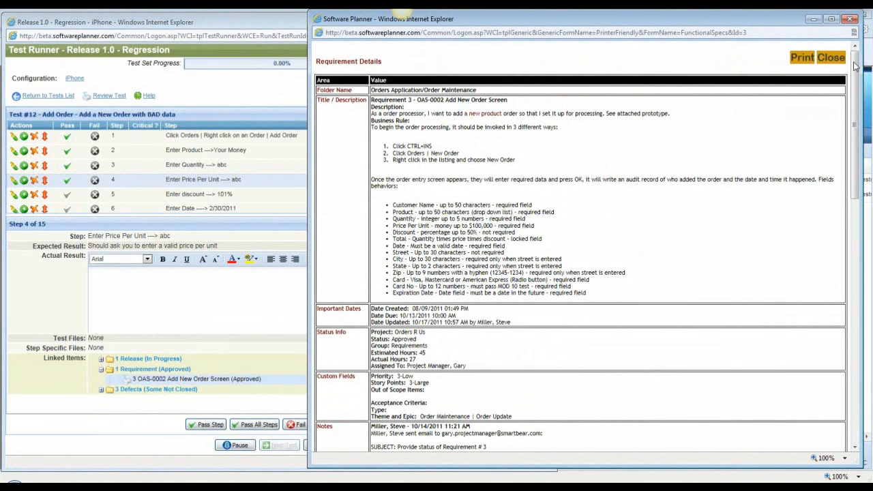
pyautogui.click(836, 60)
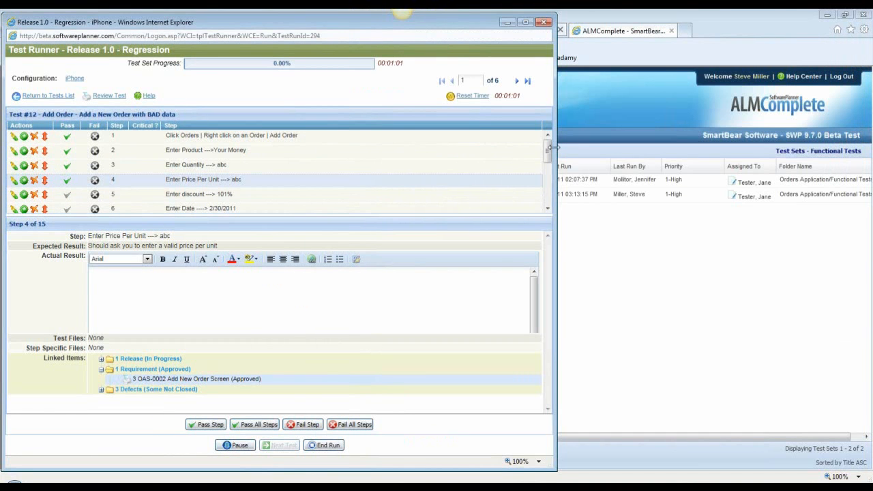
# Step: Pass all steps of the two Add Order tests, advancing to the Edit an Existing Order with all valid data test
pyautogui.moveTo(547, 153)
pyautogui.mouseDown()
pyautogui.moveTo(547, 206)
pyautogui.moveTo(546, 148)
pyautogui.mouseUp()
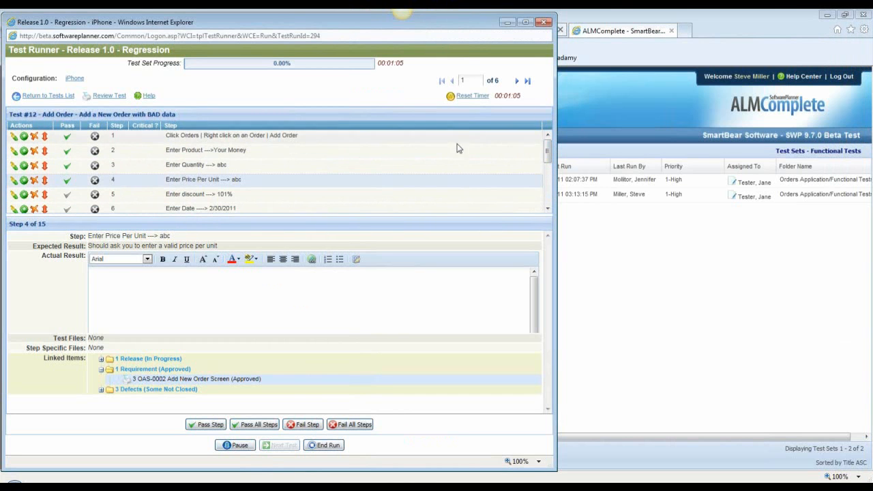
pyautogui.click(258, 424)
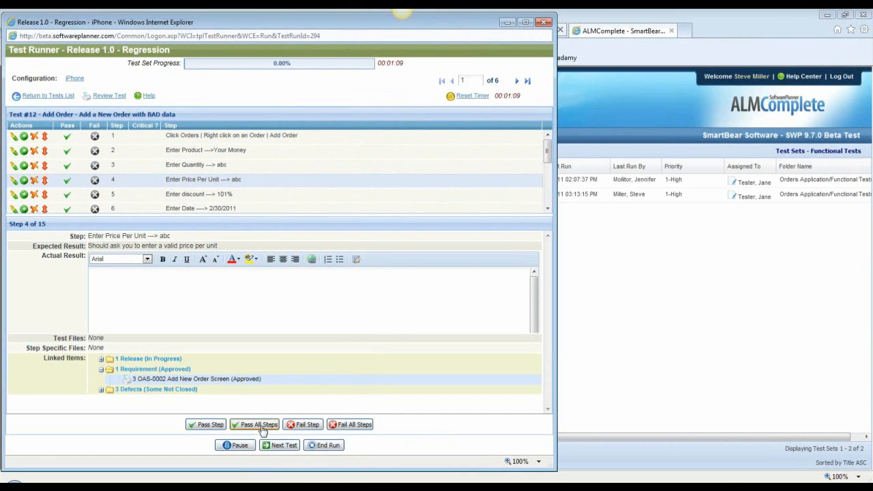
pyautogui.click(297, 444)
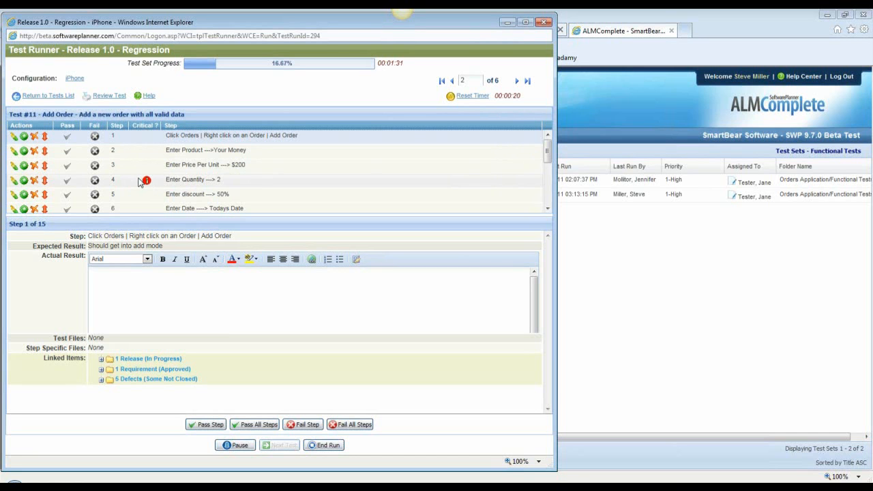
pyautogui.click(246, 424)
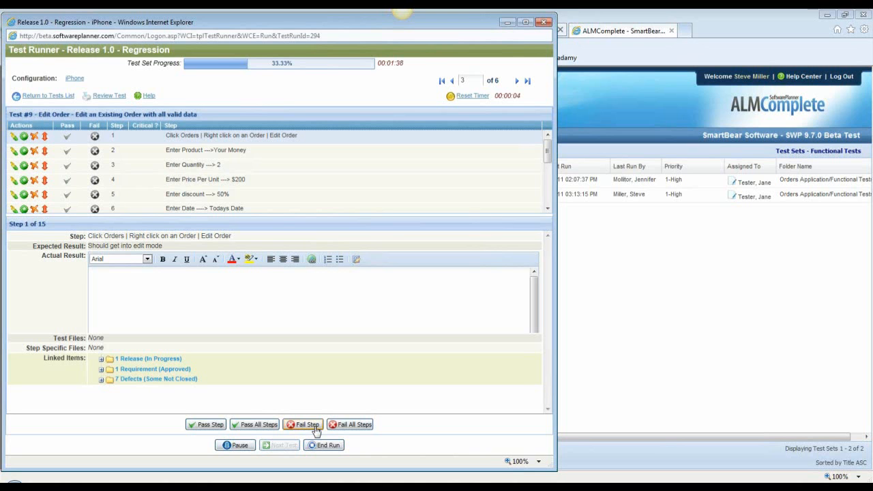
# Step: Fail step 15, Press Submit Order, in the Edit an Existing Order with all valid data test
pyautogui.scroll(-5, 307, 164)
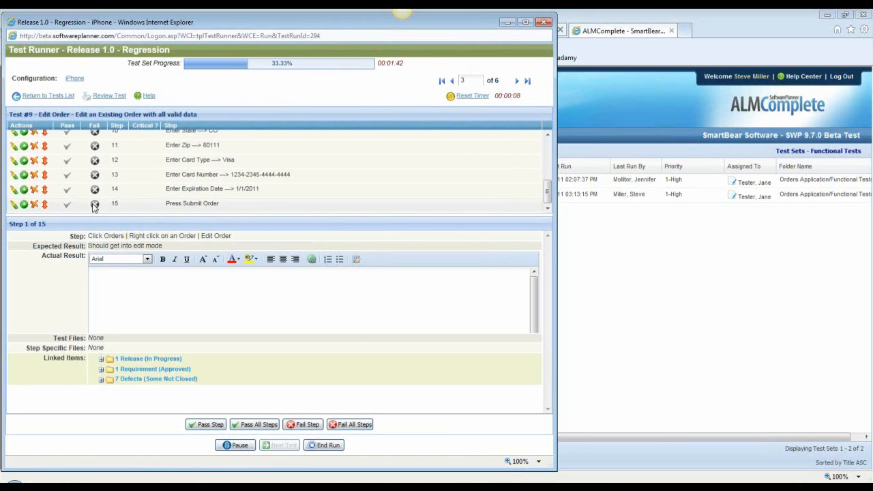
pyautogui.click(94, 204)
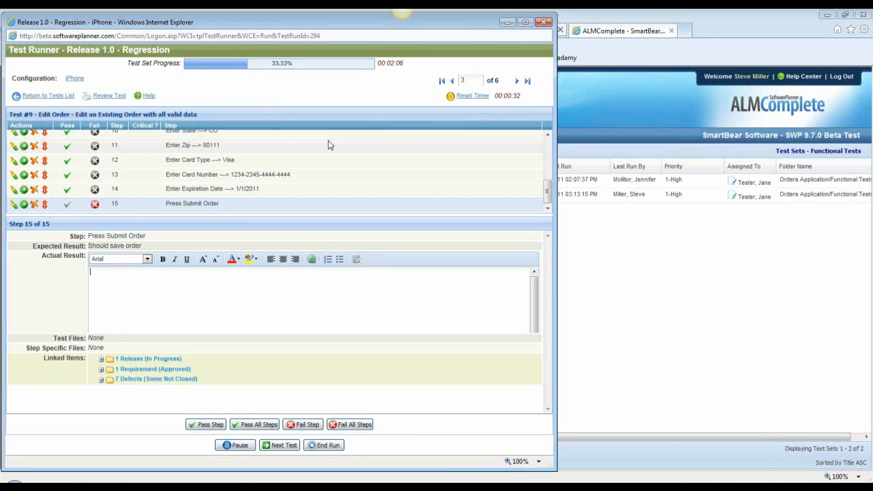
# Step: Switch to the Orders application, enlarge its window and start a Jing video capture of that window
pyautogui.click(283, 445)
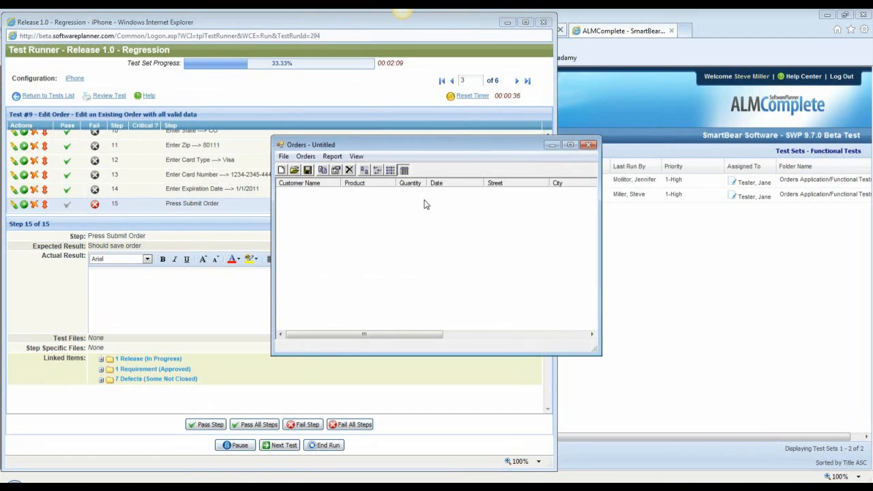
pyautogui.moveTo(480, 148); pyautogui.dragTo(398, 126)
pyautogui.moveTo(517, 331); pyautogui.dragTo(783, 426)
pyautogui.moveTo(404, 14)
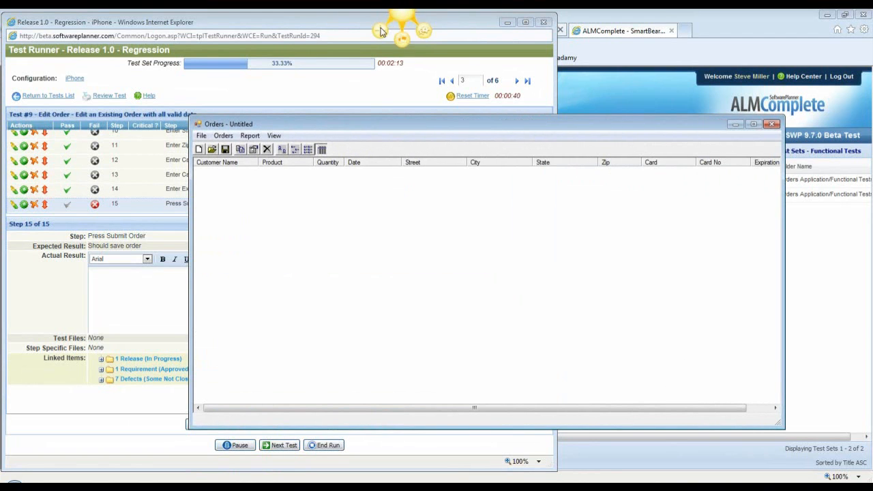
pyautogui.click(383, 29)
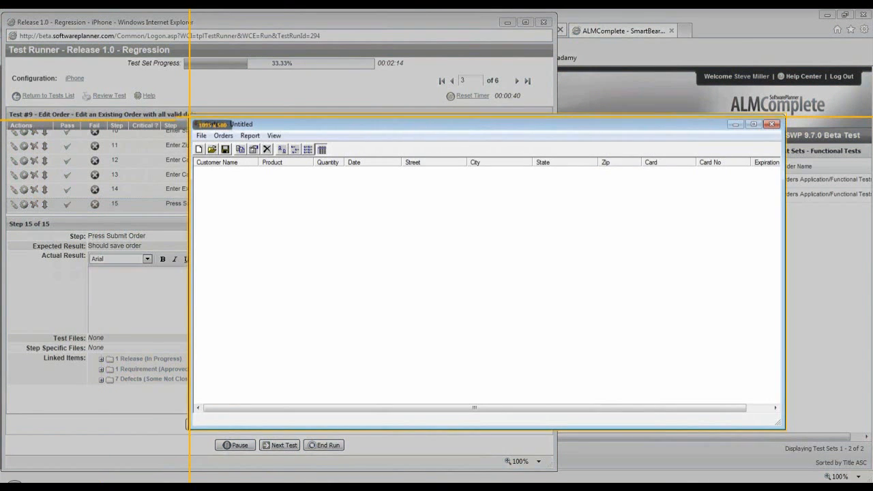
pyautogui.click(784, 428)
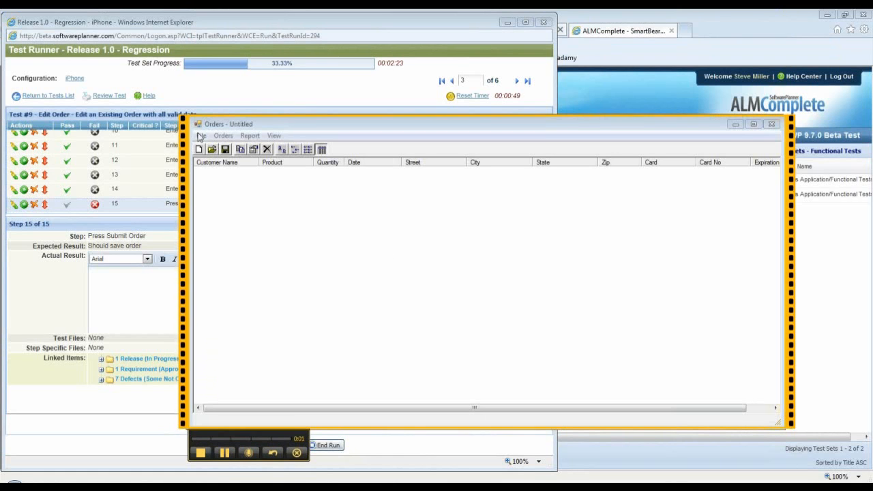
# Step: Open the MyTable.tbl order file in the Orders application
pyautogui.click(200, 136)
pyautogui.click(221, 157)
pyautogui.doubleClick(407, 227)
# Step: Clear the customer name in the third order and save the order
pyautogui.click(205, 188)
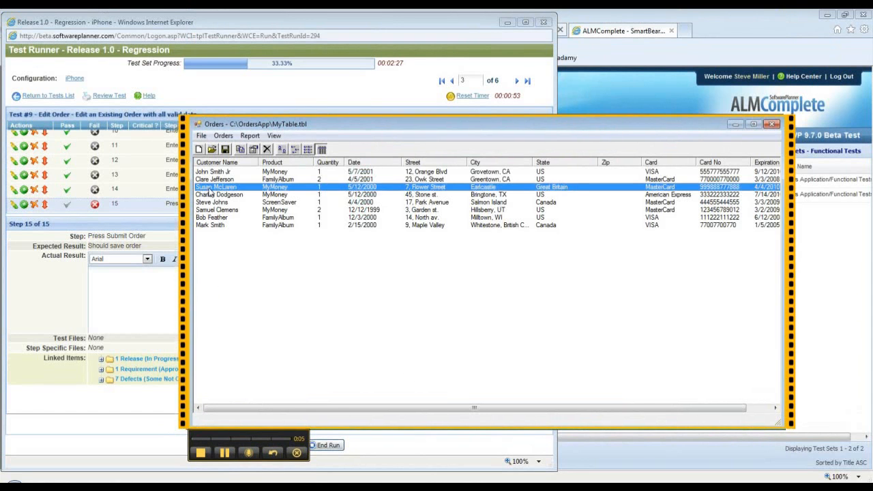
pyautogui.doubleClick(209, 189)
pyautogui.moveTo(471, 253); pyautogui.dragTo(380, 254)
pyautogui.press('BackSpace')
pyautogui.click(549, 388)
# Step: Stop the recording and upload it by FTP, then close the Orders application, saving the changes to MyTable.tbl
pyautogui.click(201, 453)
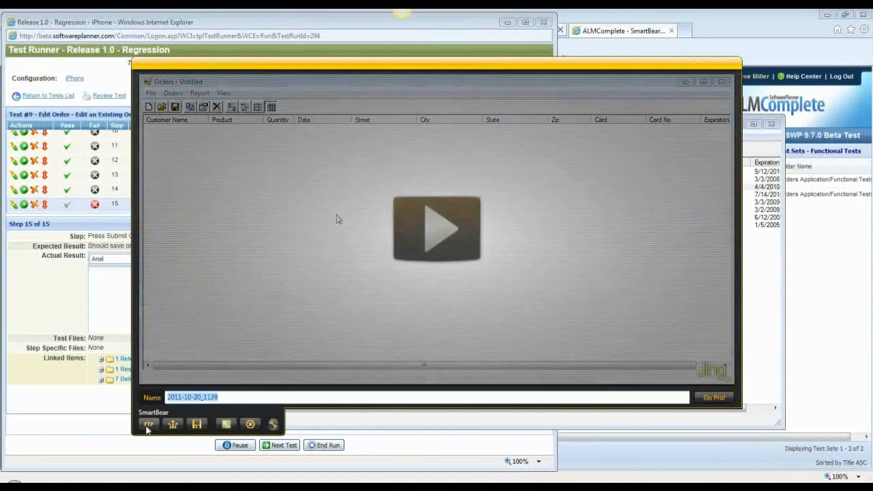
pyautogui.click(148, 426)
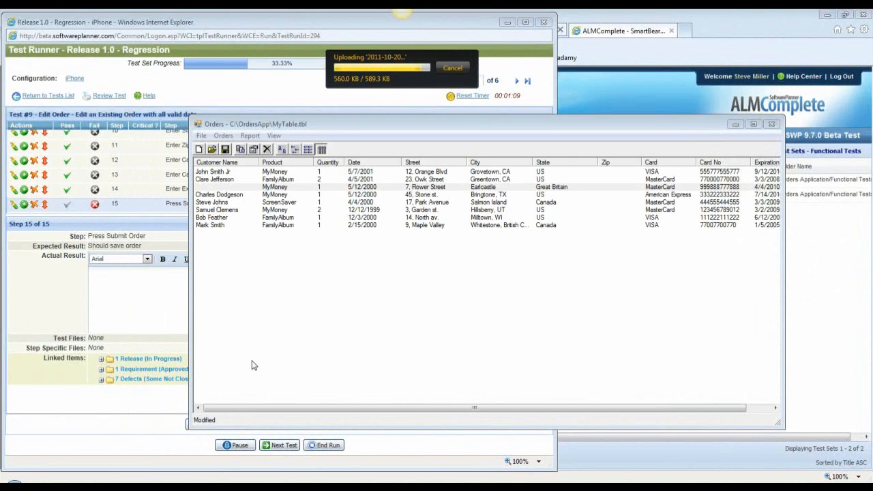
pyautogui.click(771, 123)
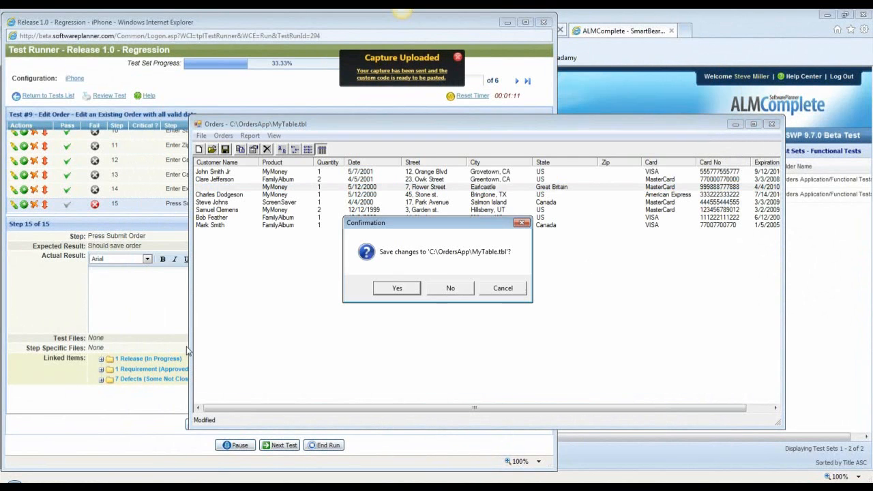
pyautogui.click(409, 291)
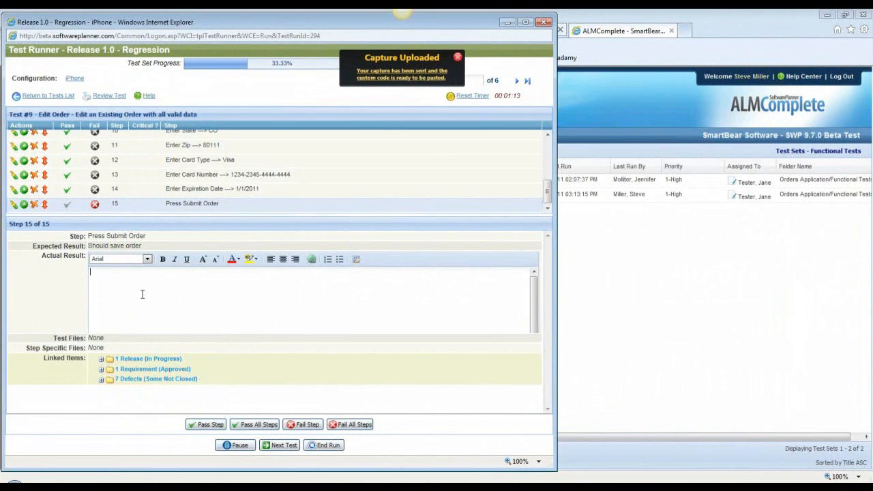
# Step: Enter "See this movie:" with the pasted capture link as step 15's actual result and proceed to the next test
pyautogui.write('See this movie:')
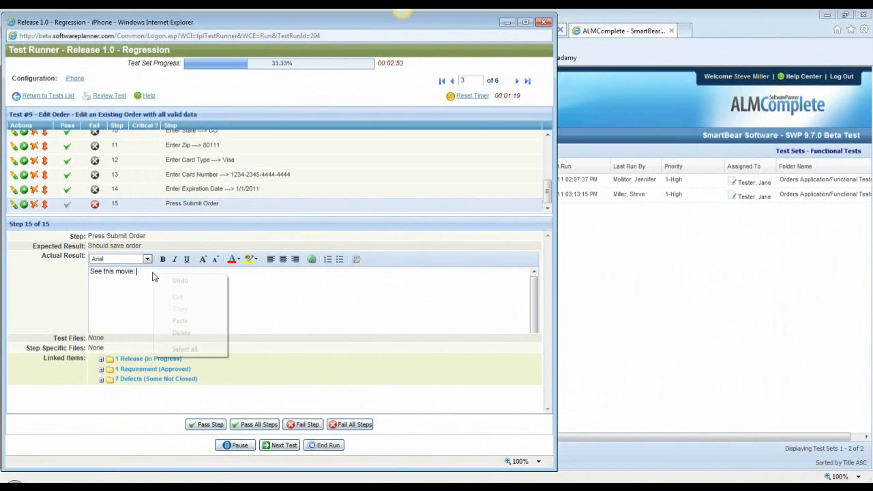
pyautogui.rightClick(153, 271)
pyautogui.click(179, 321)
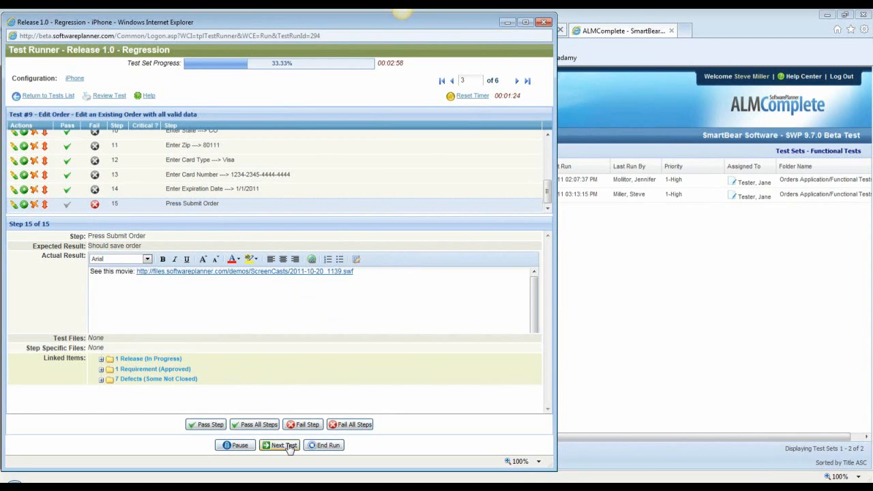
pyautogui.click(311, 425)
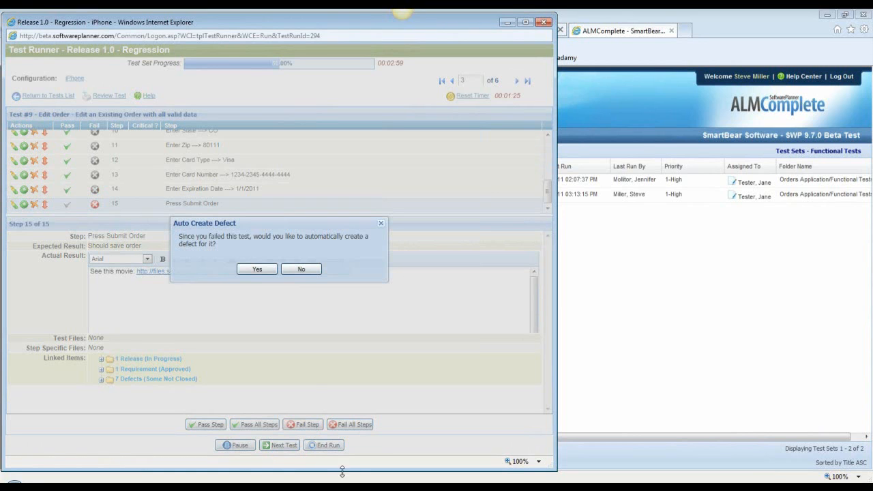
# Step: Accept automatic defect creation for the failed test and set the defect's folder to Orders Application
pyautogui.click(260, 270)
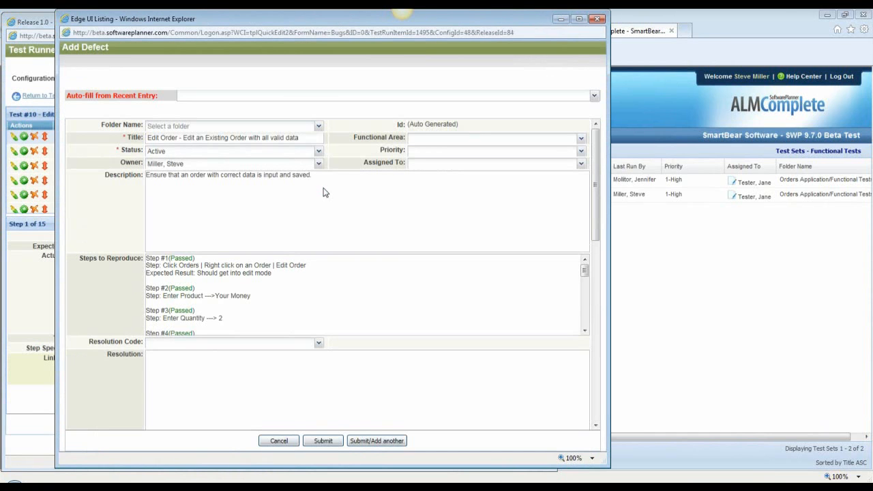
pyautogui.click(317, 126)
pyautogui.click(187, 147)
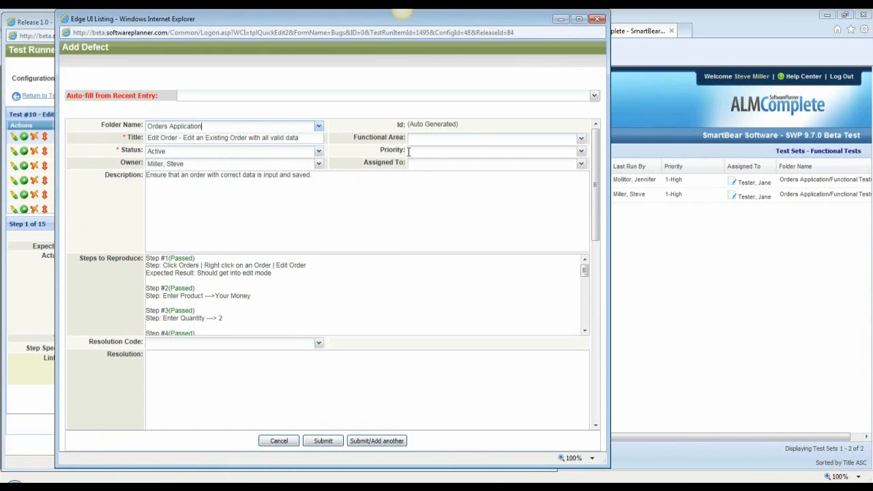
# Step: Set the defect's priority to 1-Fix ASAP and assign it to the responsible team member
pyautogui.click(461, 150)
pyautogui.click(454, 173)
pyautogui.click(448, 164)
pyautogui.click(441, 230)
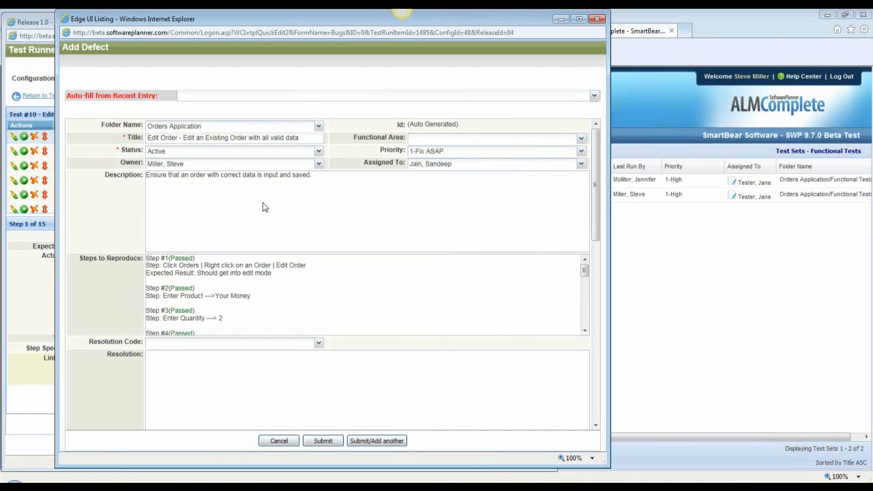
# Step: Check the defect's description, title and pre-filled steps to reproduce through failed step 15, and submit the defect
pyautogui.click(265, 207)
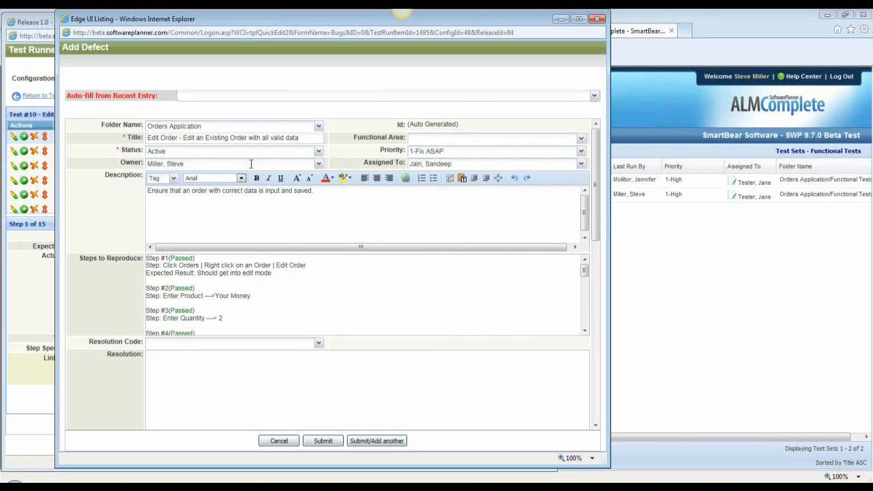
pyautogui.moveTo(307, 138); pyautogui.dragTo(151, 136)
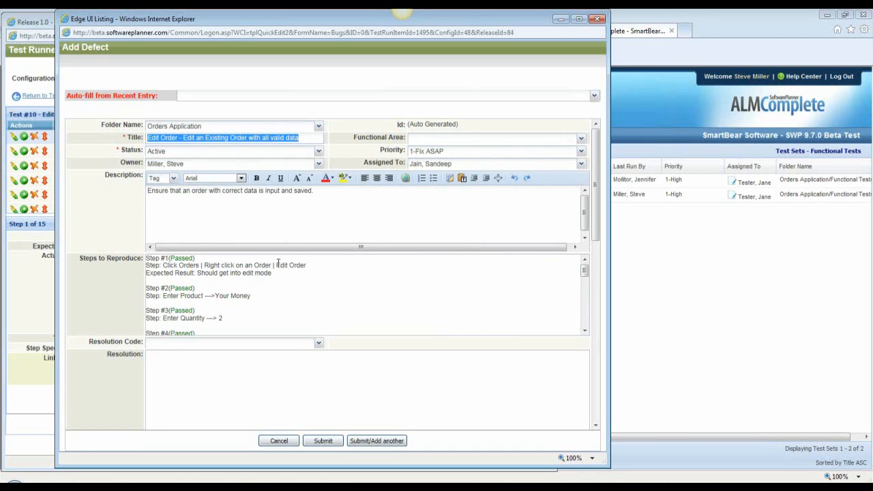
pyautogui.click(345, 311)
pyautogui.moveTo(583, 287); pyautogui.dragTo(584, 314)
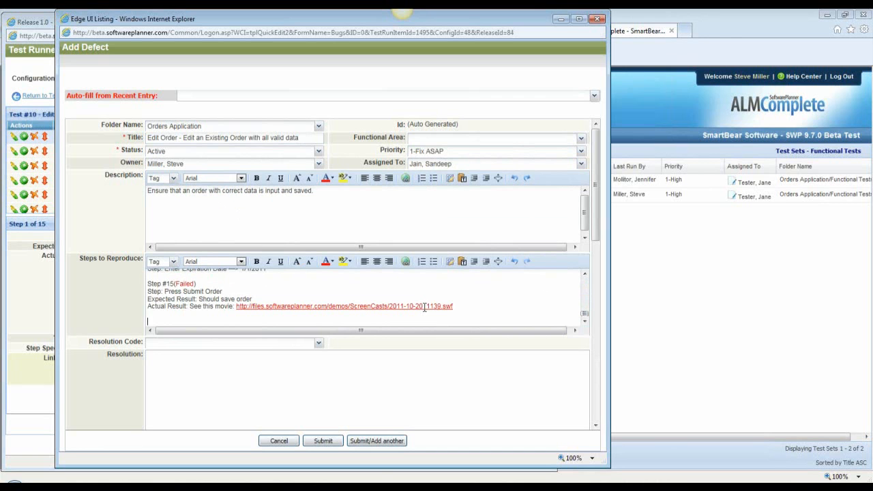
pyautogui.click(328, 440)
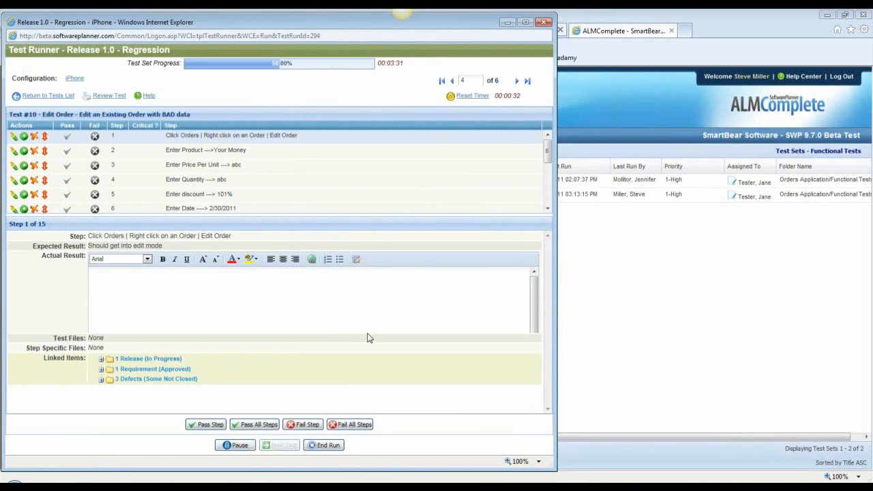
# Step: Reset the timer for the Edit Order test with BAD data, pass all its steps and proceed to the next test
pyautogui.click(481, 97)
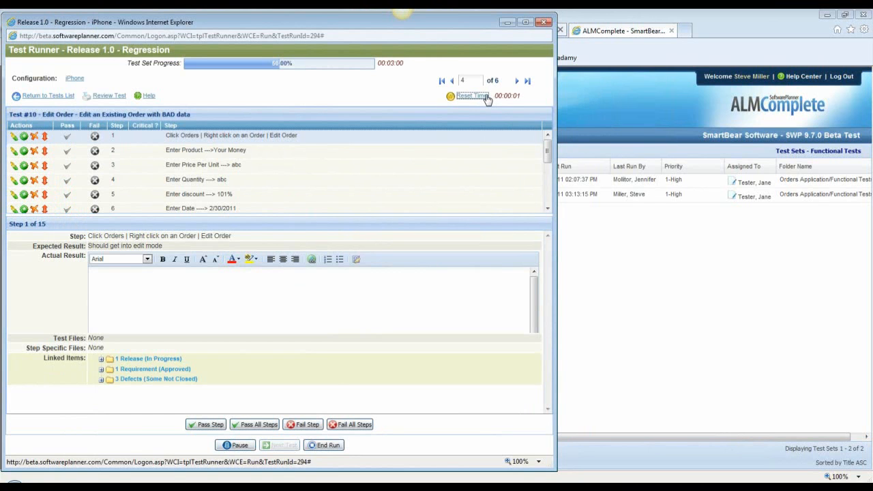
pyautogui.click(253, 424)
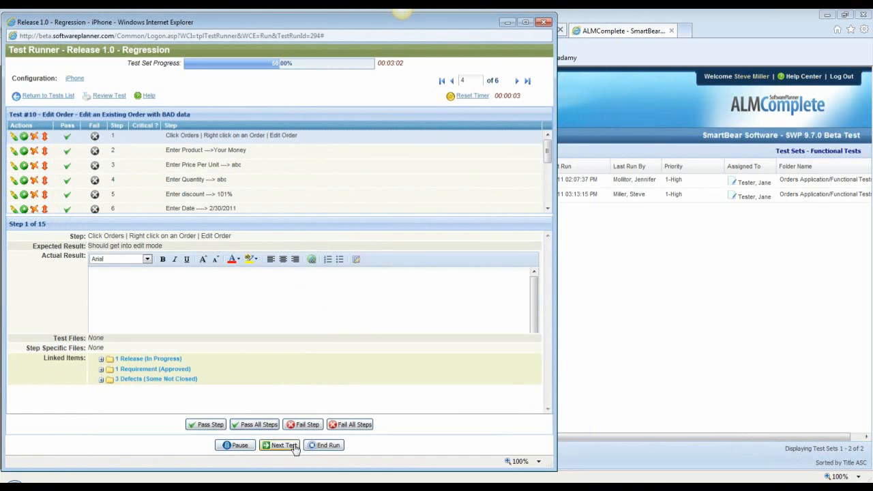
pyautogui.click(292, 446)
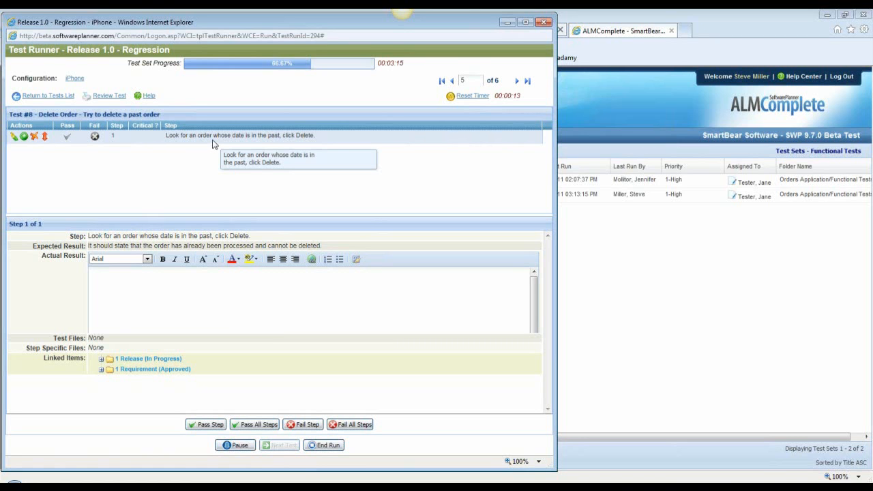
# Step: Add the test step "Click on Delete first" with expected result "Should prompt to delete" and place it before the existing step
pyautogui.click(24, 137)
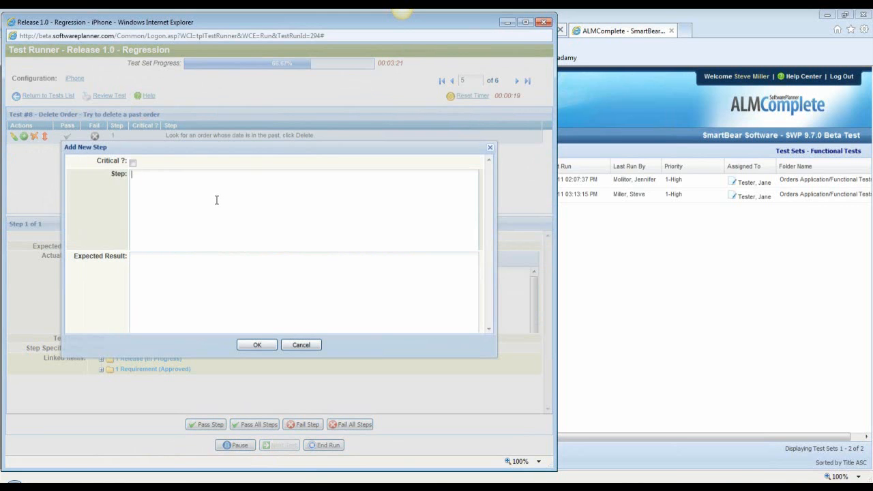
pyautogui.write('Click on Delete')
pyautogui.click(225, 302)
pyautogui.write('Should prompt to delete')
pyautogui.click(257, 344)
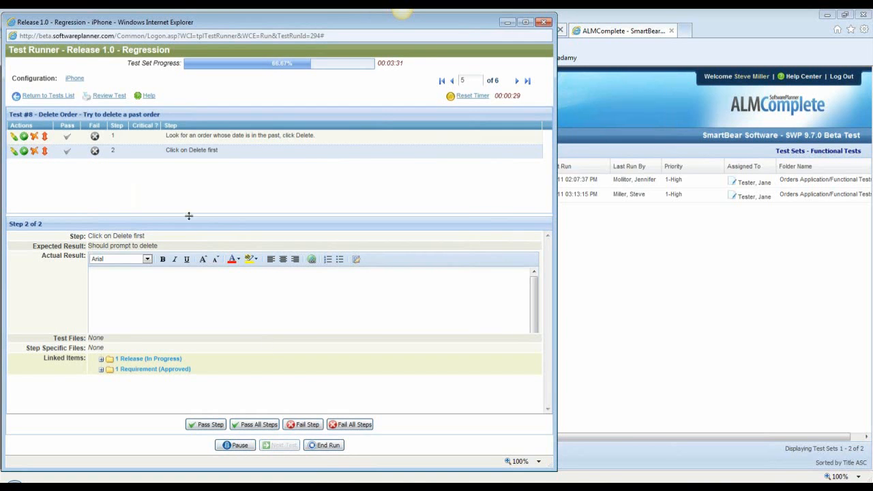
pyautogui.click(45, 137)
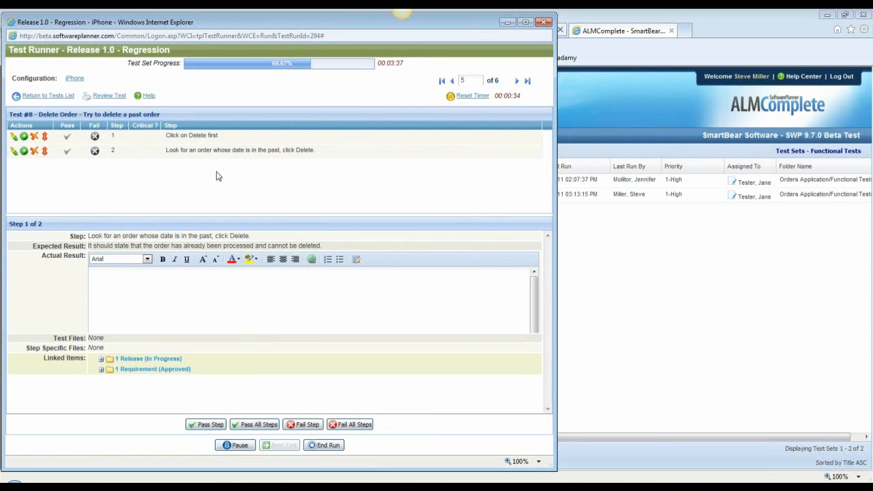
# Step: Pass all steps of the past-order deletion test and proceed to the next test, updating the Test Library with the changes
pyautogui.click(255, 425)
pyautogui.click(283, 445)
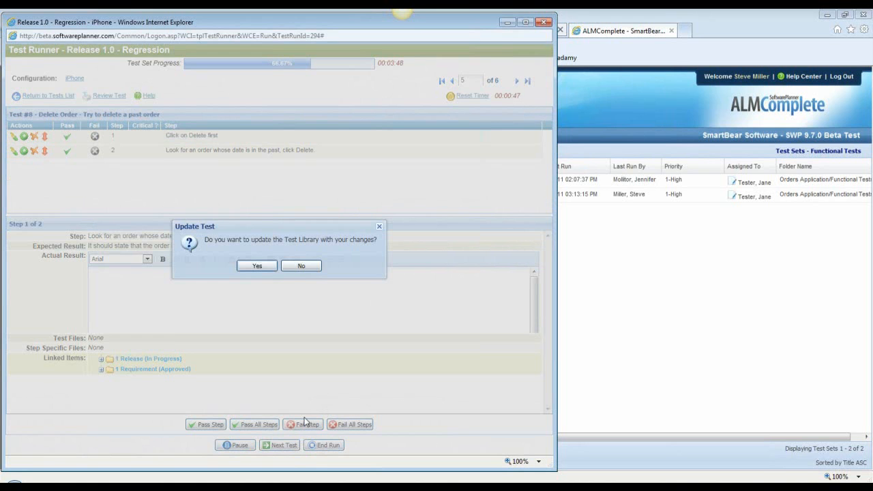
pyautogui.click(263, 267)
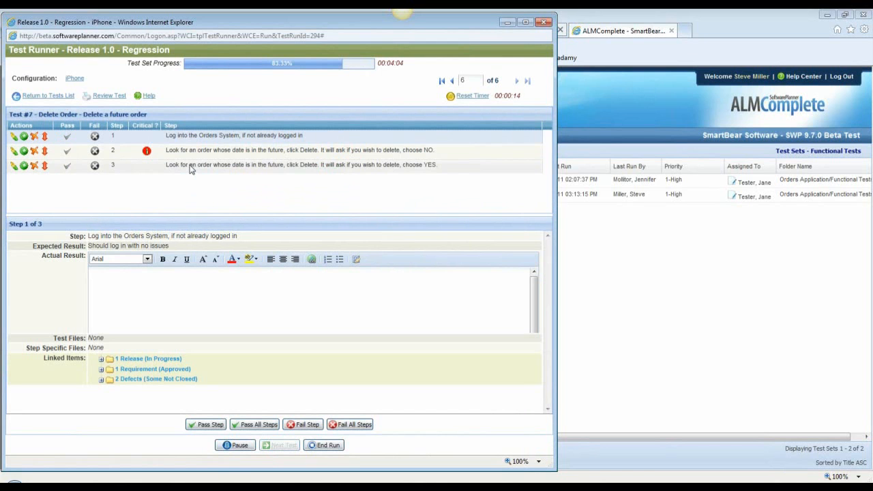
# Step: Pass all steps of the future-order deletion test, finish the test set run and close the Test Runner
pyautogui.click(256, 424)
pyautogui.click(281, 445)
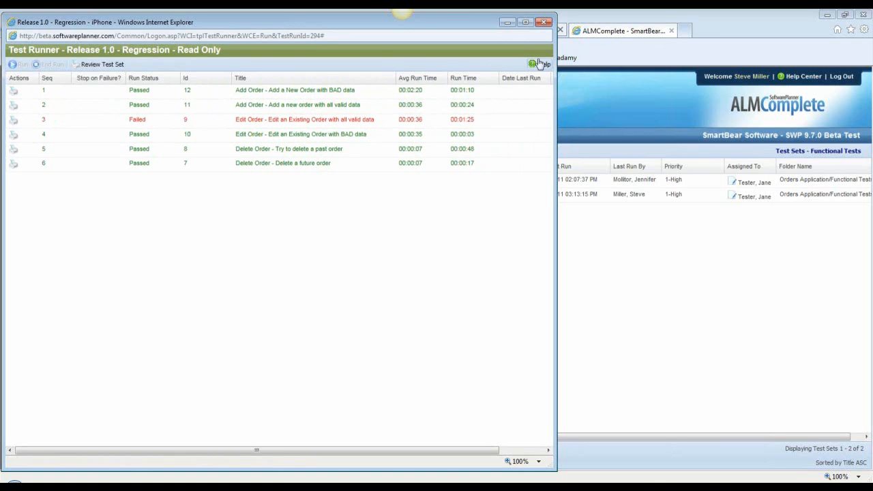
pyautogui.click(543, 25)
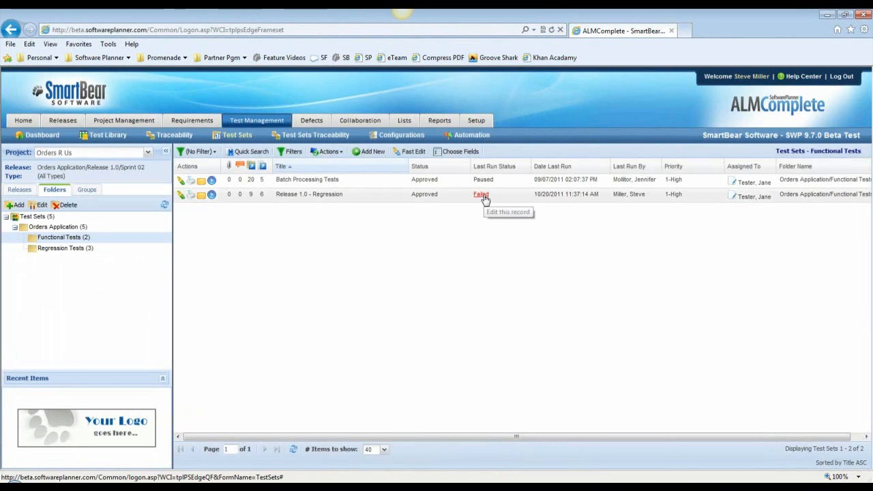
# Step: Review the Release 1.0 - Regression run history with a widened Release column, and inspect the first test of the latest iPhone run
pyautogui.click(321, 194)
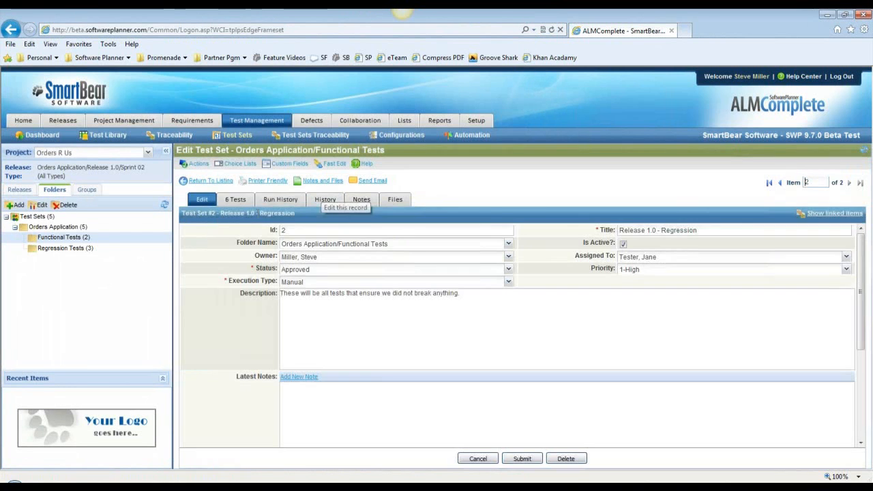
pyautogui.click(281, 199)
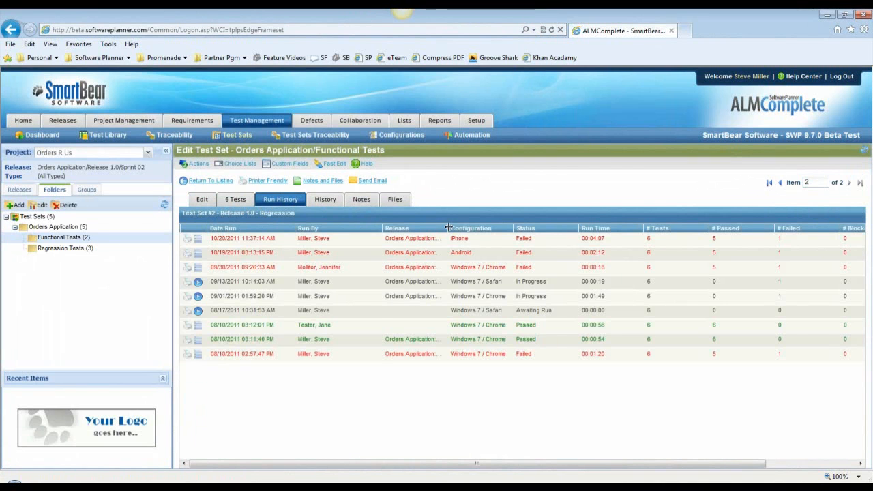
pyautogui.moveTo(444, 229); pyautogui.dragTo(498, 230)
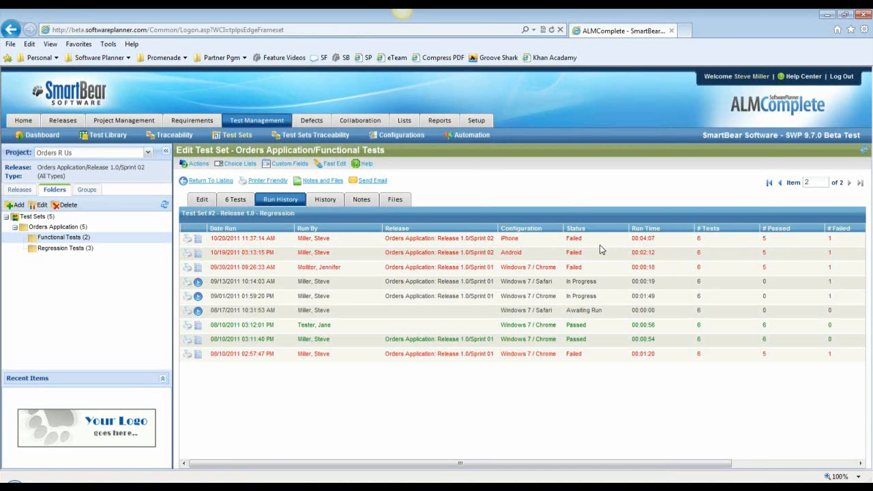
pyautogui.click(198, 240)
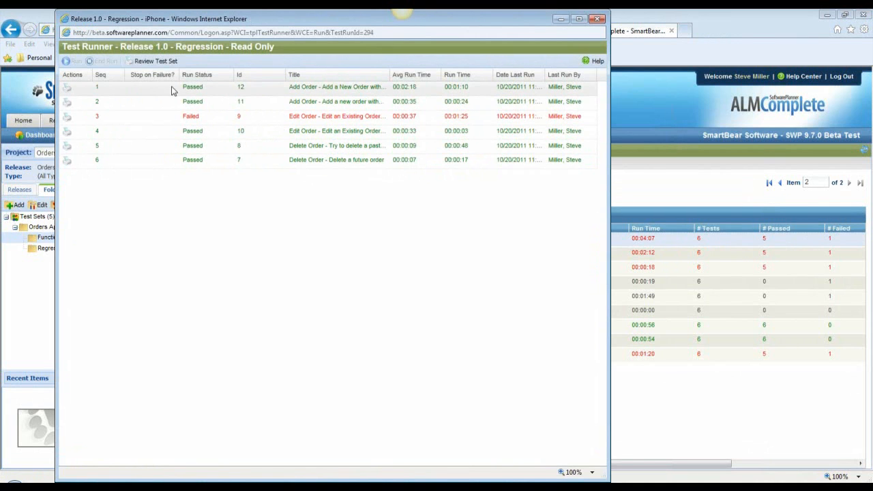
pyautogui.click(191, 89)
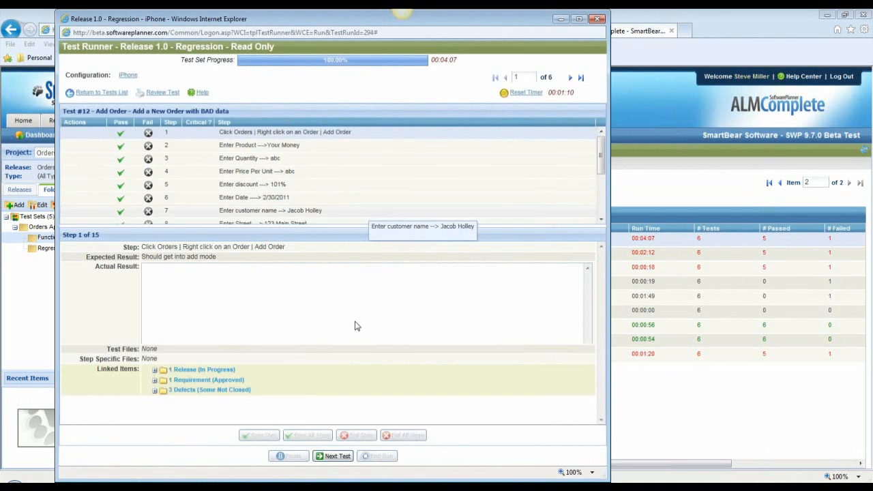
pyautogui.click(597, 18)
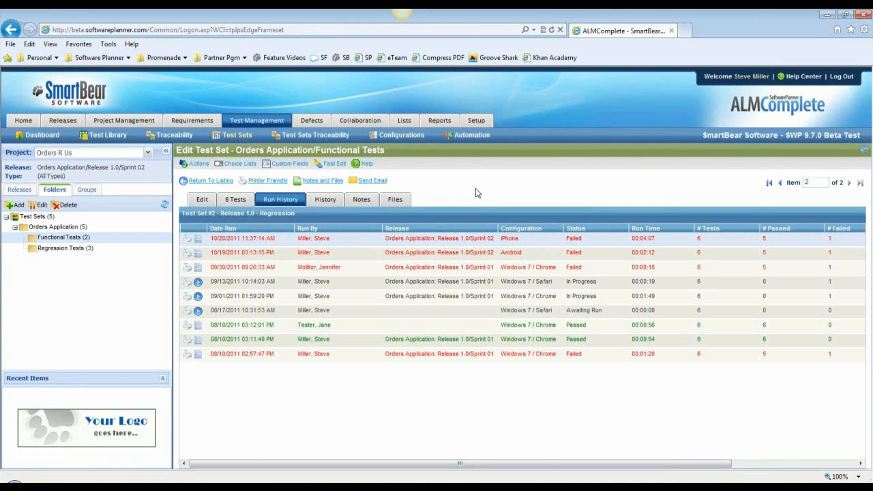
# Step: Open the requirements dashboard and look at its by-folder view before returning to the by-release view
pyautogui.moveTo(203, 120)
pyautogui.click(224, 137)
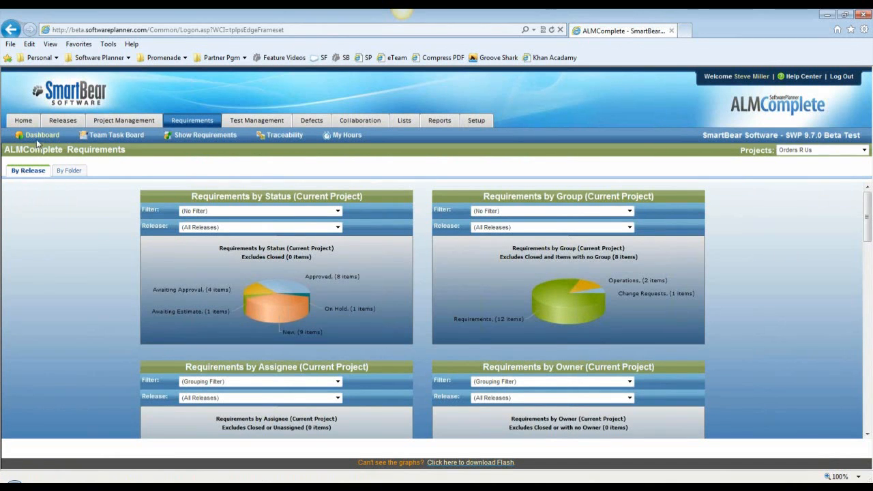
pyautogui.click(69, 171)
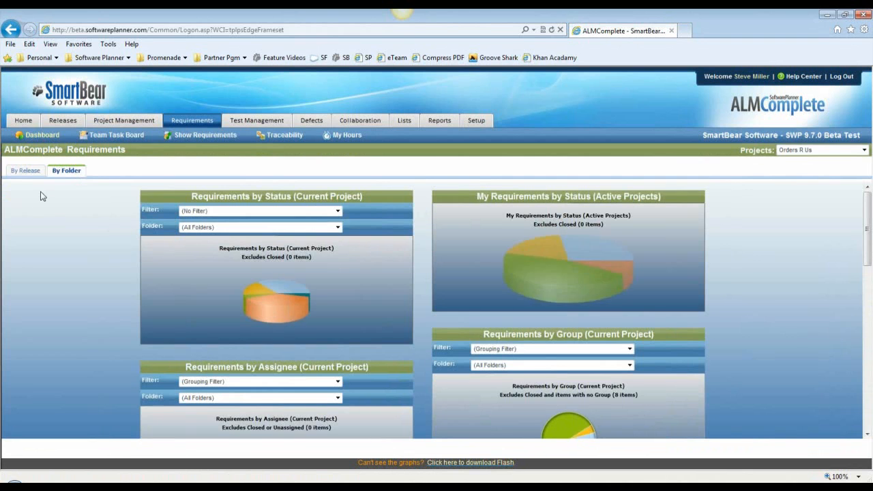
pyautogui.click(45, 175)
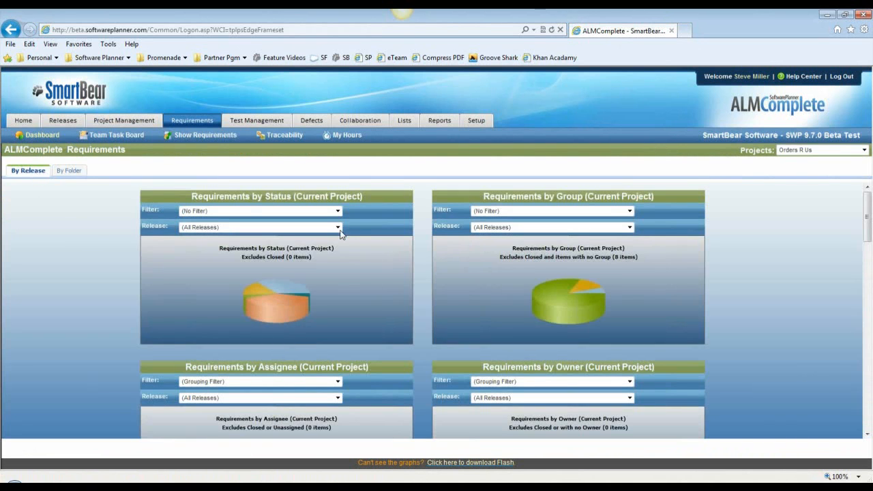
# Step: Limit the Requirements by Status chart to Orders Application: Release 1.0/Sprint 01 and look through its available filters
pyautogui.click(338, 227)
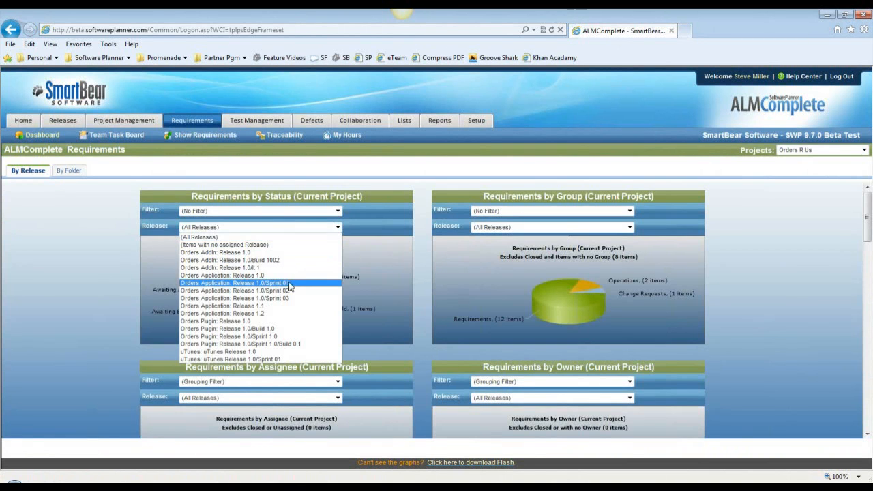
pyautogui.click(292, 282)
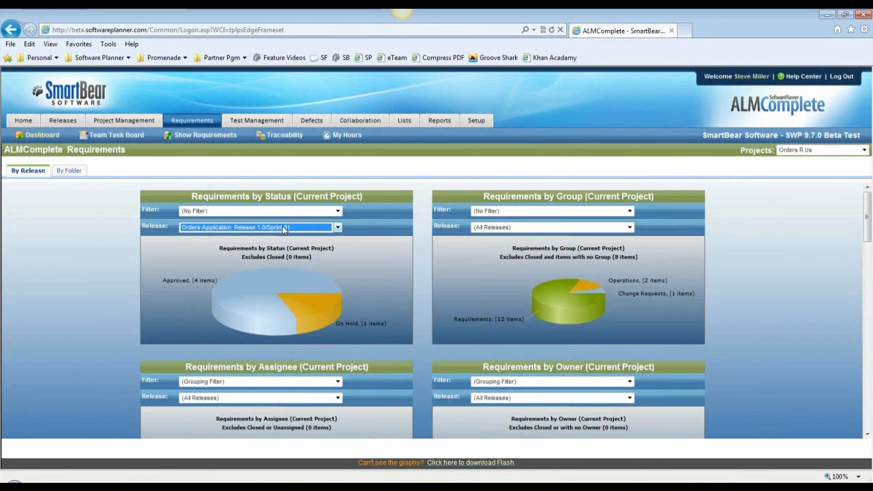
pyautogui.click(338, 210)
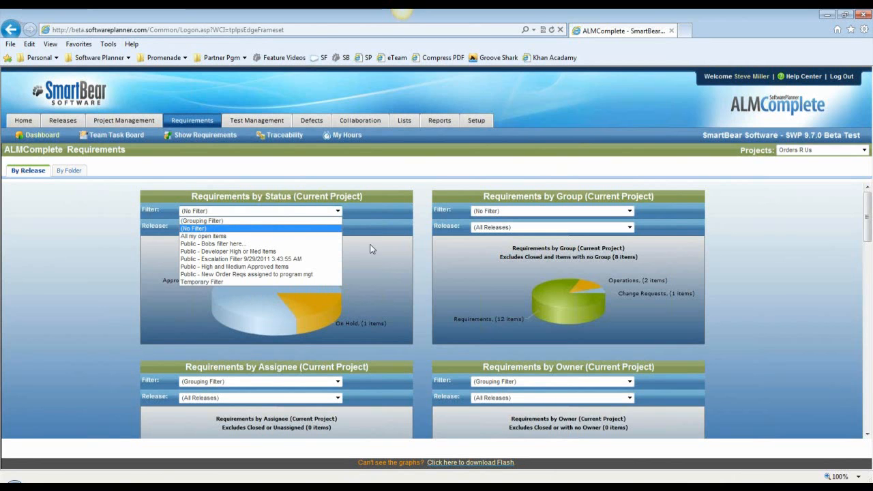
pyautogui.click(424, 214)
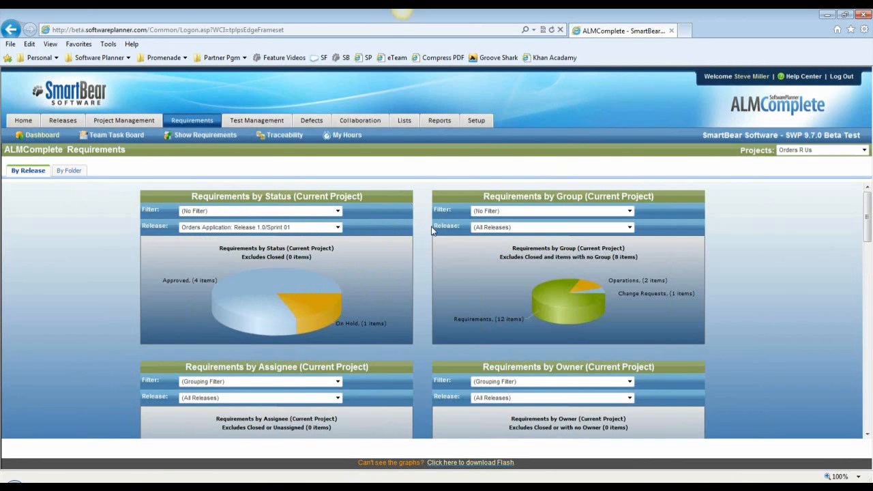
# Step: Examine the Requirement Test Coverage and Test Runs by Requirement charts, including the run statuses for the Order Listing Screen
pyautogui.scroll(-3, 429, 230)
pyautogui.scroll(-5, 428, 229)
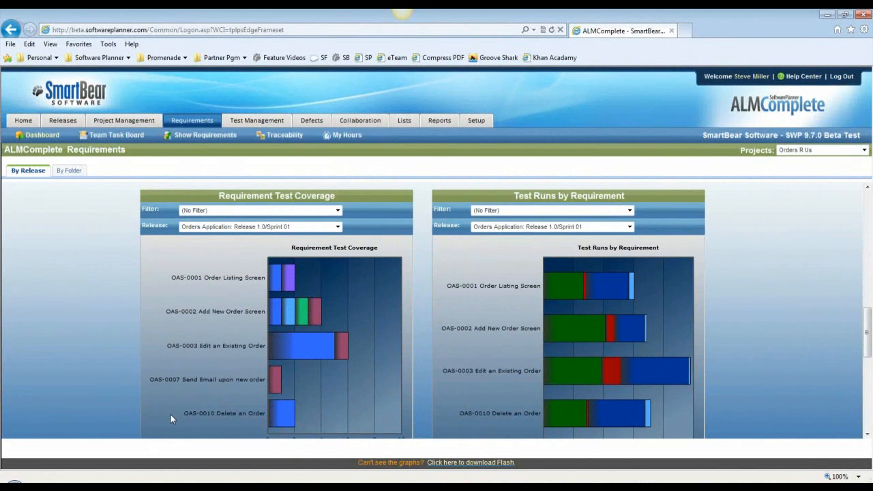
pyautogui.moveTo(321, 349)
pyautogui.moveTo(552, 287)
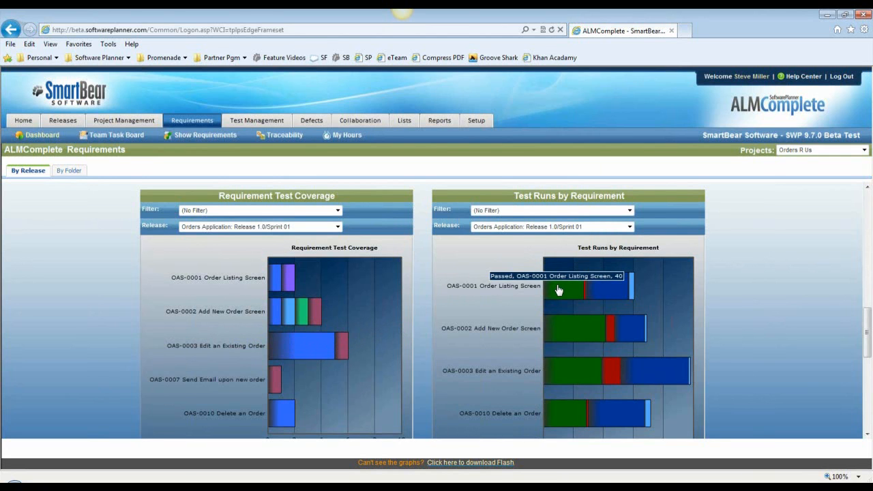
pyautogui.moveTo(585, 289)
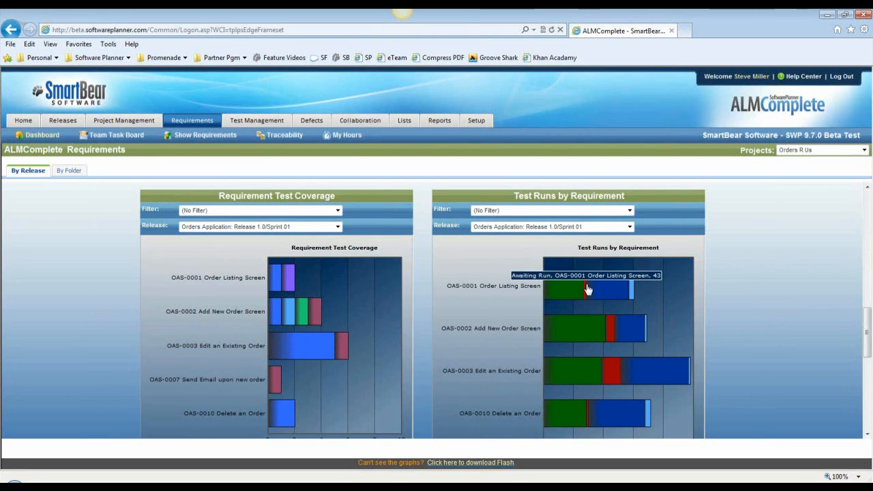
pyautogui.moveTo(631, 291)
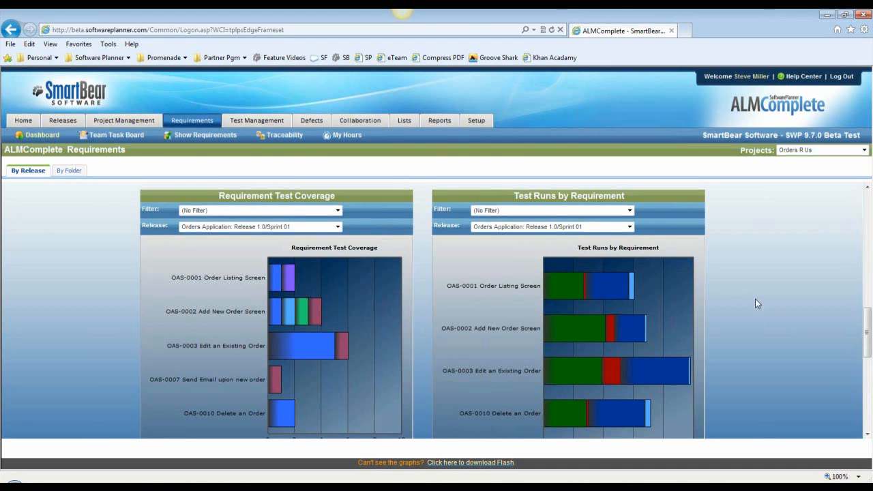
# Step: Examine the Defects by Requirement and Percentage Complete by Requirement charts for Orders Application: Release 1.0/Sprint 01
pyautogui.scroll(-5, 756, 302)
pyautogui.click(629, 227)
pyautogui.click(604, 238)
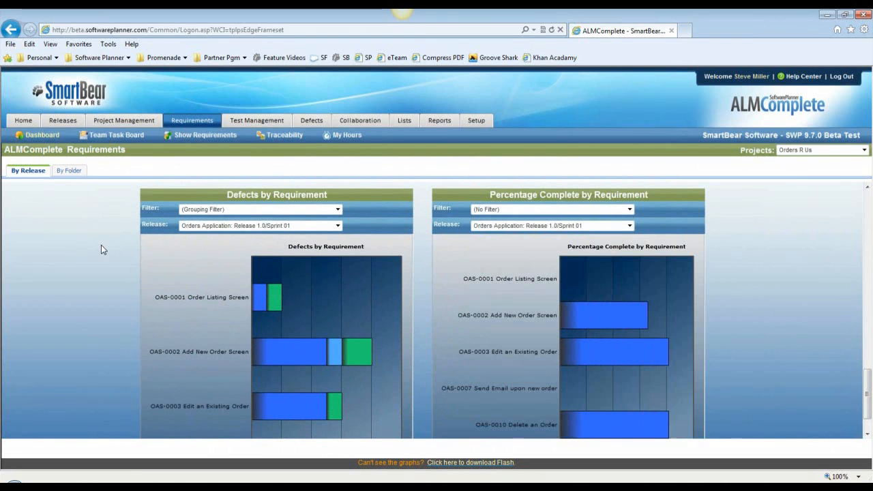
pyautogui.scroll(-1, 102, 250)
pyautogui.moveTo(253, 263)
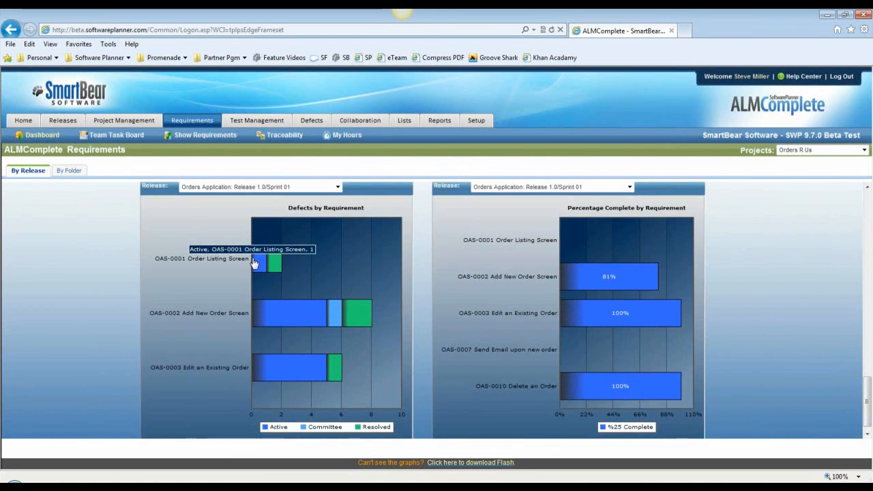
pyautogui.moveTo(258, 314)
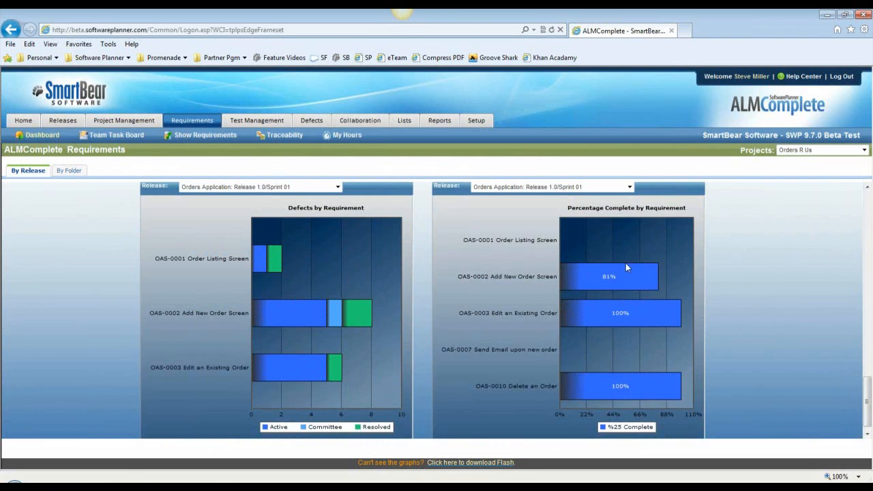
# Step: Check the Percentage Complete by Requirement chart for the Add New Order Screen and open the test management dashboard
pyautogui.moveTo(644, 278)
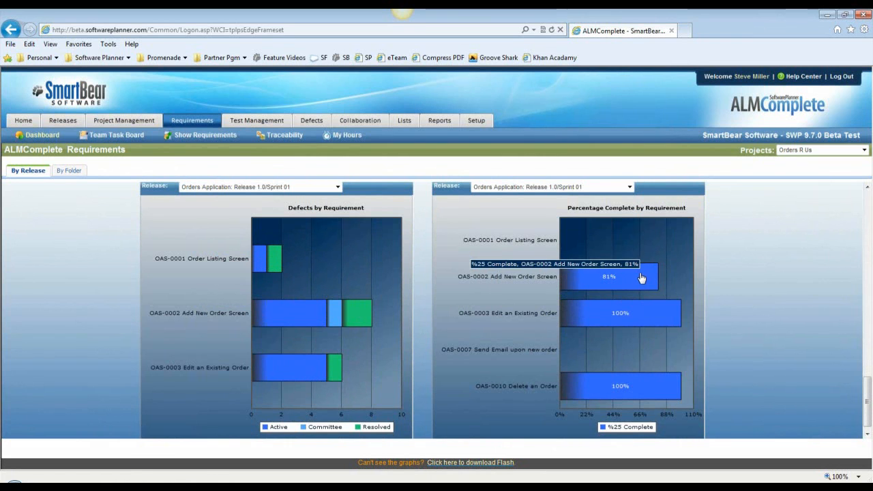
pyautogui.click(203, 139)
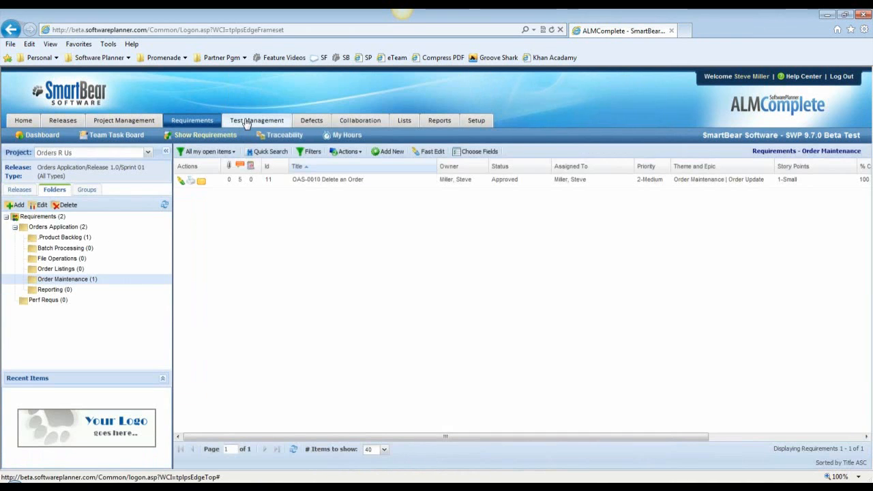
pyautogui.click(247, 123)
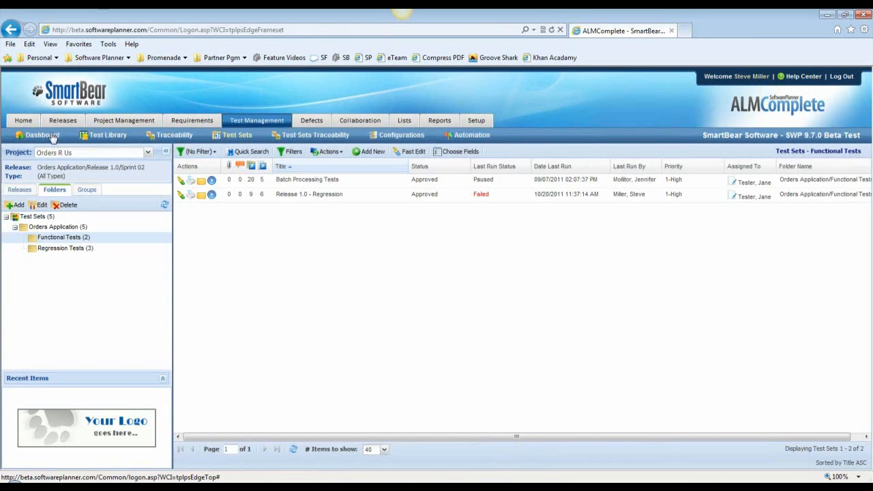
pyautogui.click(52, 137)
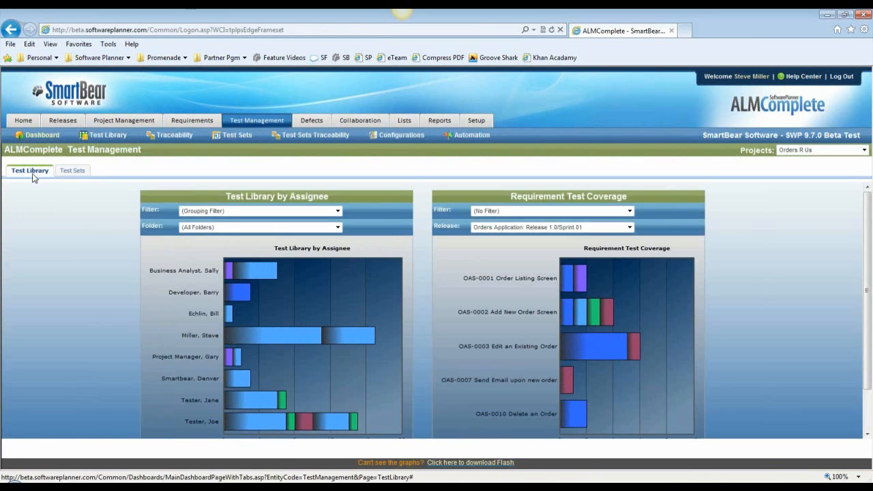
# Step: Examine the dashboard's test set charts showing test runs by assignee, by configuration and by test set
pyautogui.click(77, 173)
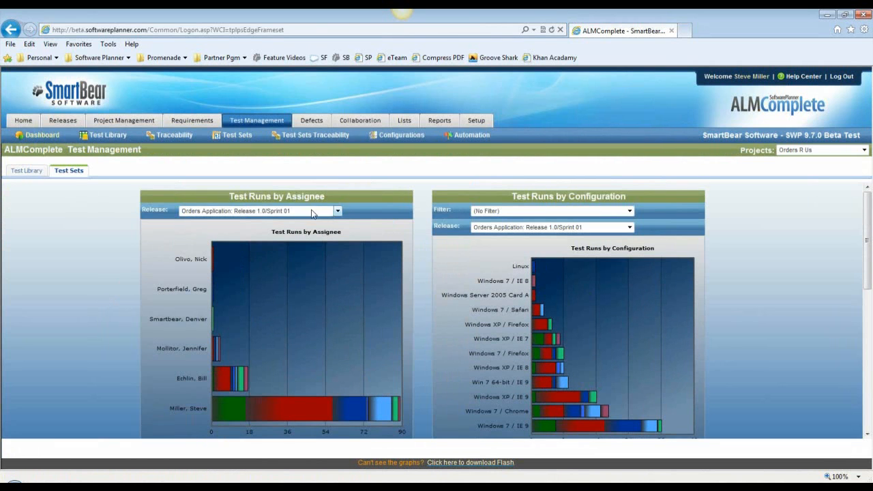
pyautogui.moveTo(244, 416)
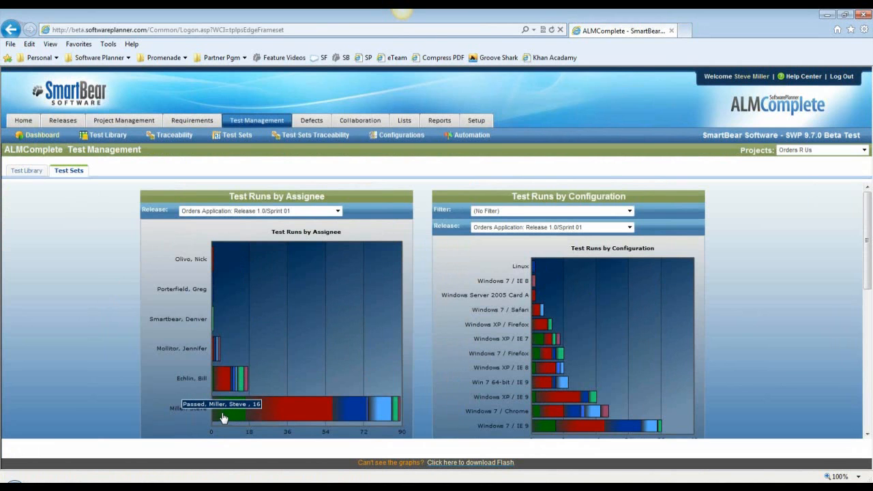
pyautogui.moveTo(273, 418)
pyautogui.moveTo(374, 417)
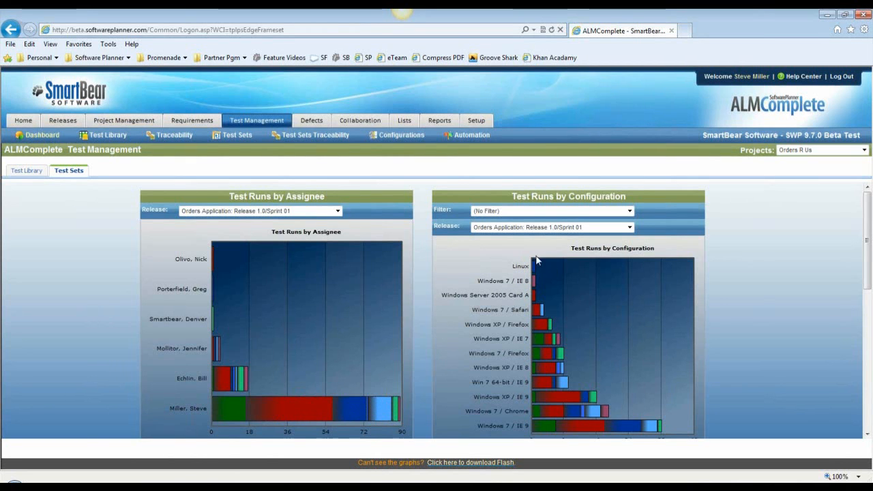
pyautogui.moveTo(541, 431)
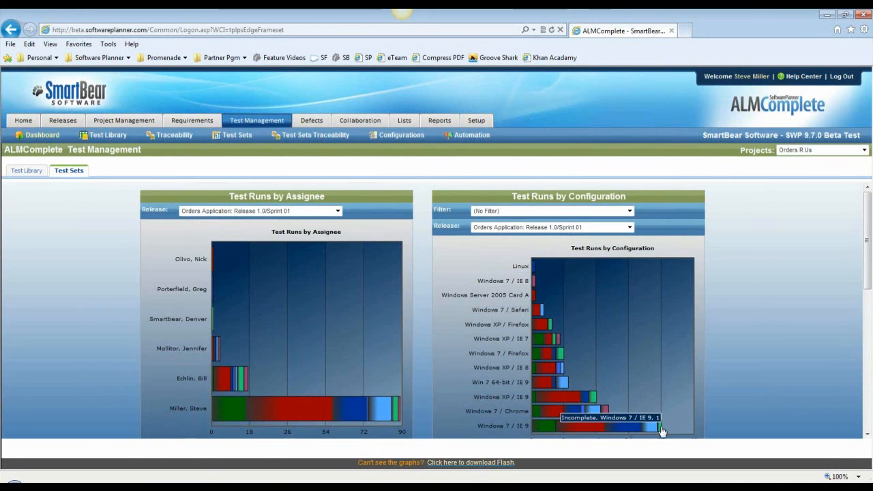
pyautogui.scroll(-5, 495, 352)
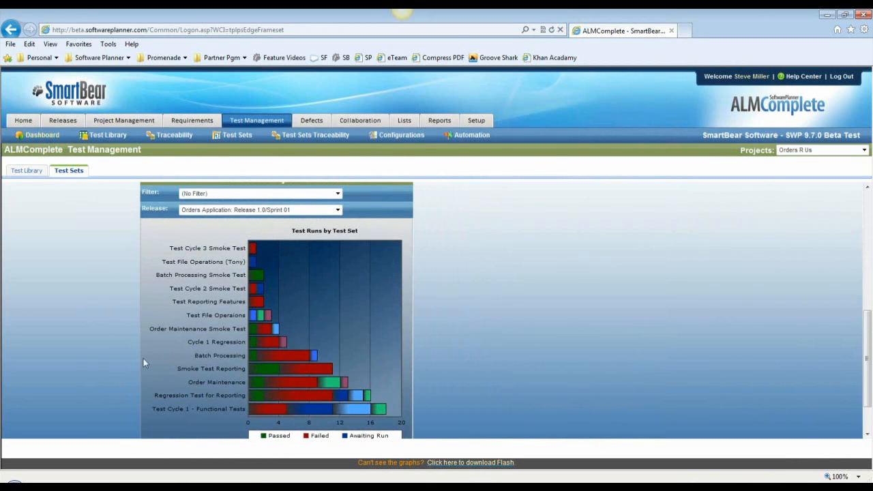
# Step: Return to the dashboard's test library view and examine the Test Library by Assignee and Requirement Test Coverage charts
pyautogui.click(36, 172)
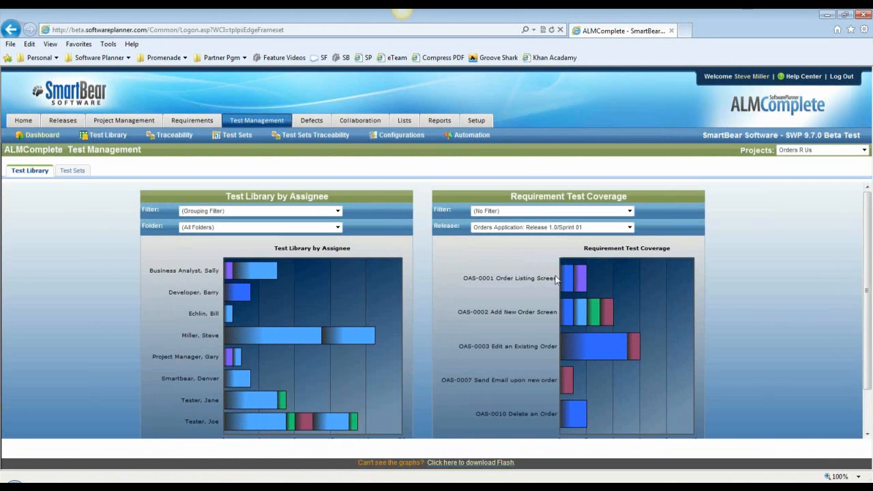
pyautogui.scroll(-2, 528, 309)
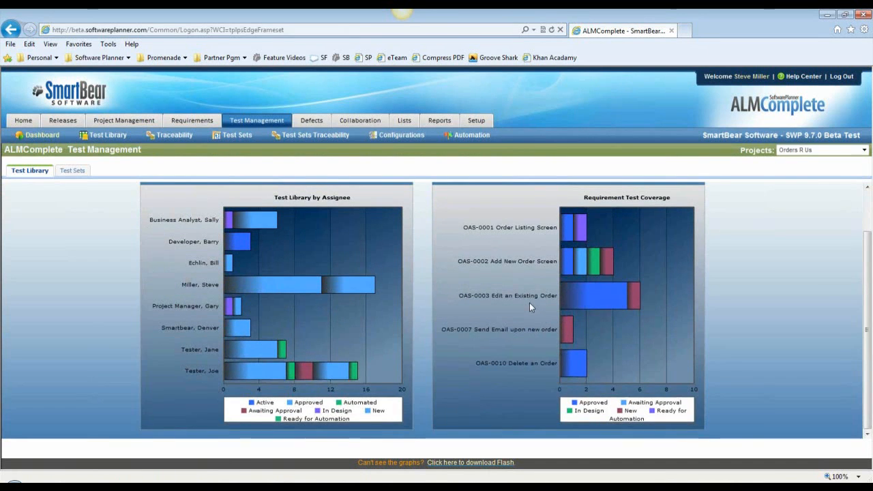
pyautogui.scroll(2, 526, 318)
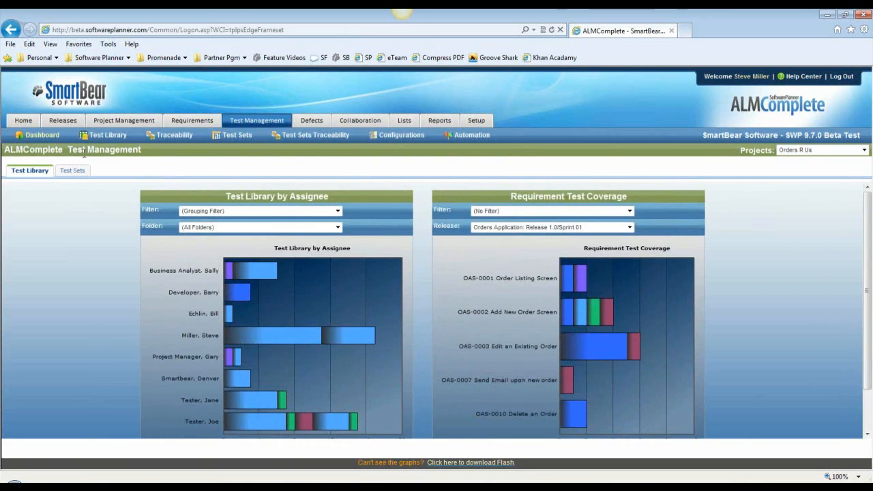
# Step: Open the releases dashboard and examine its velocity, resource allocation, release status and burndown charts
pyautogui.click(68, 120)
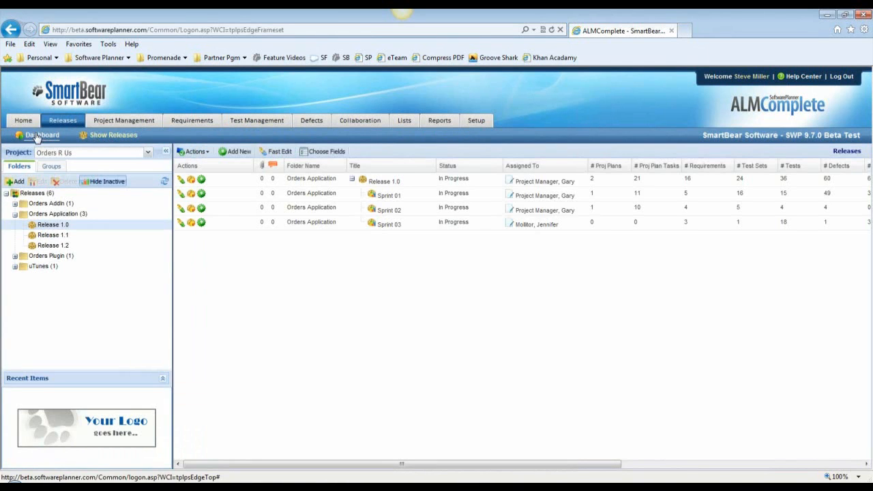
pyautogui.click(38, 135)
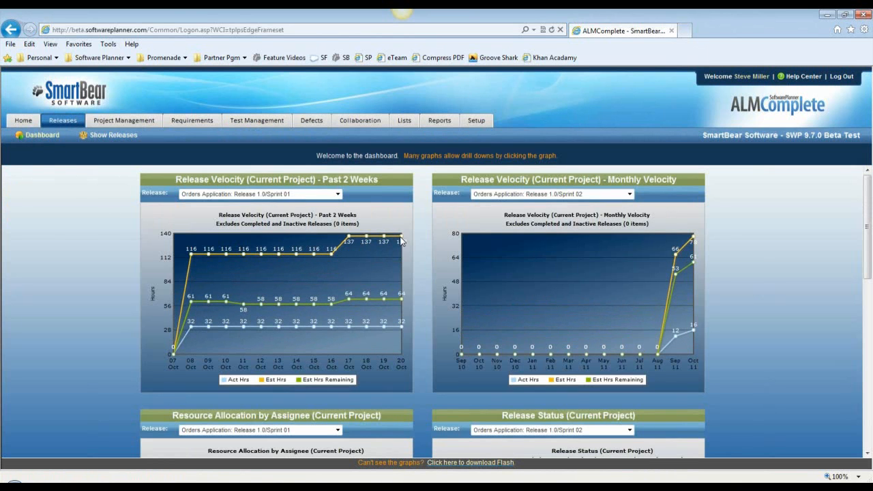
pyautogui.moveTo(403, 242)
pyautogui.scroll(-3, 426, 239)
pyautogui.scroll(-1, 426, 240)
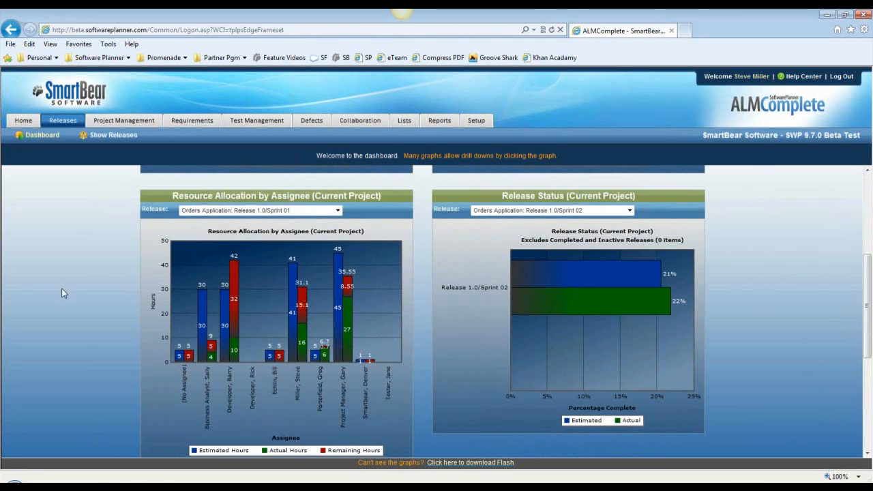
pyautogui.scroll(-4, 88, 297)
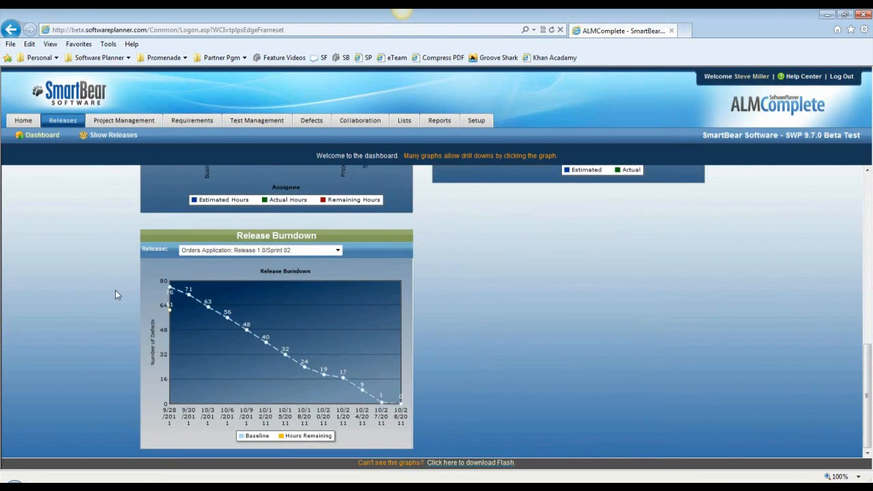
pyautogui.scroll(6, 536, 322)
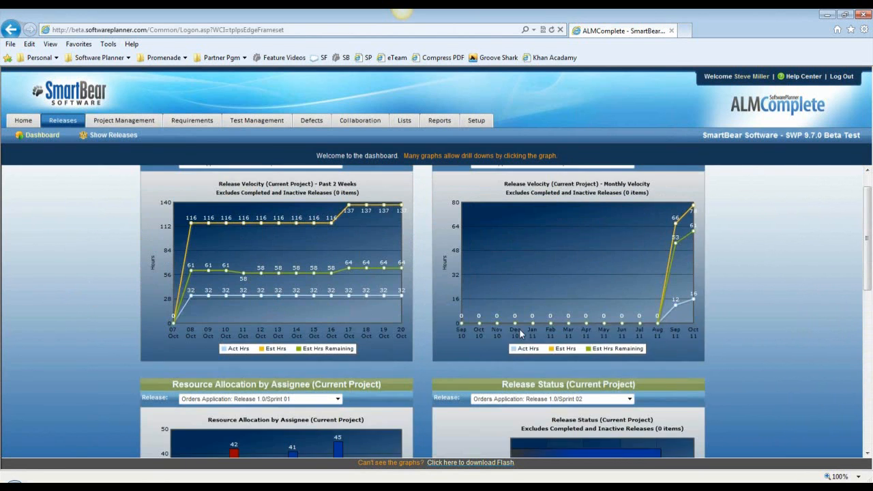
pyautogui.scroll(1, 519, 333)
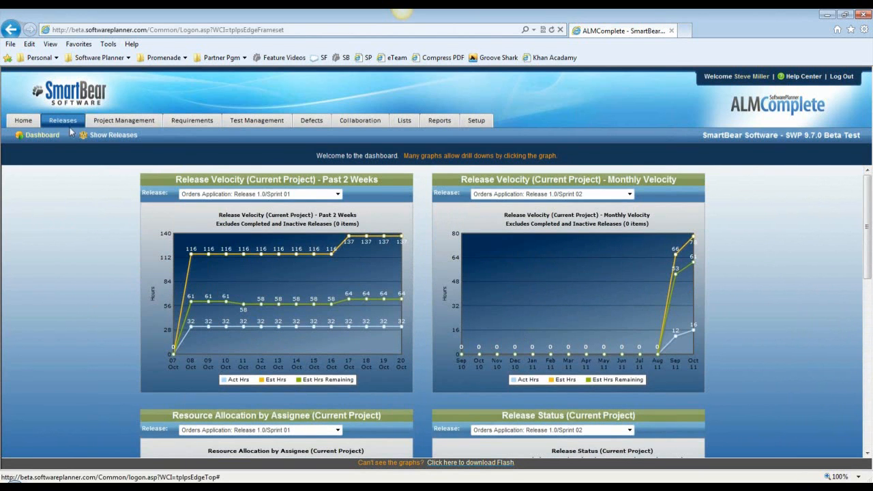
# Step: Run the Test Coverage Run Details by Requirement report for active releases of the current project
pyautogui.click(440, 121)
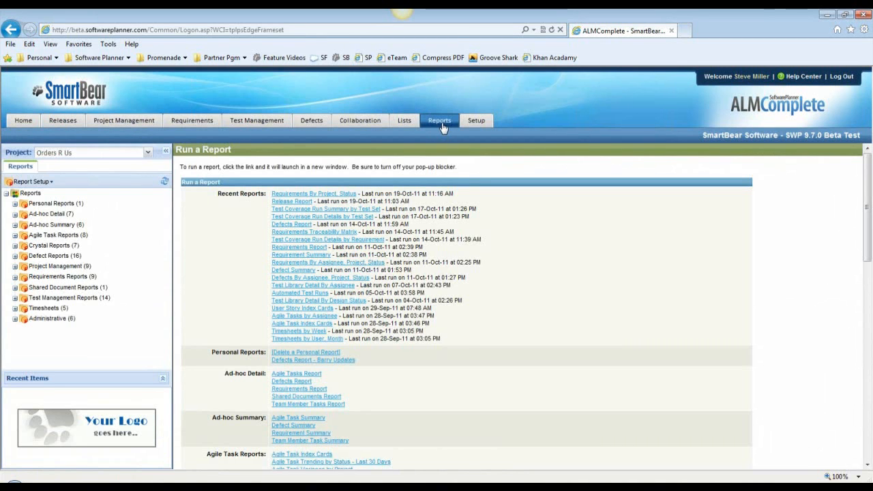
pyautogui.scroll(-15, 218, 291)
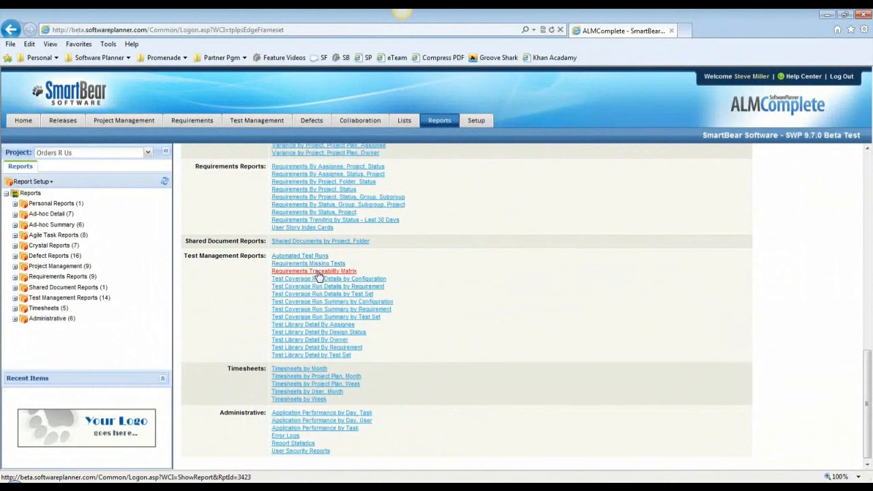
pyautogui.click(343, 287)
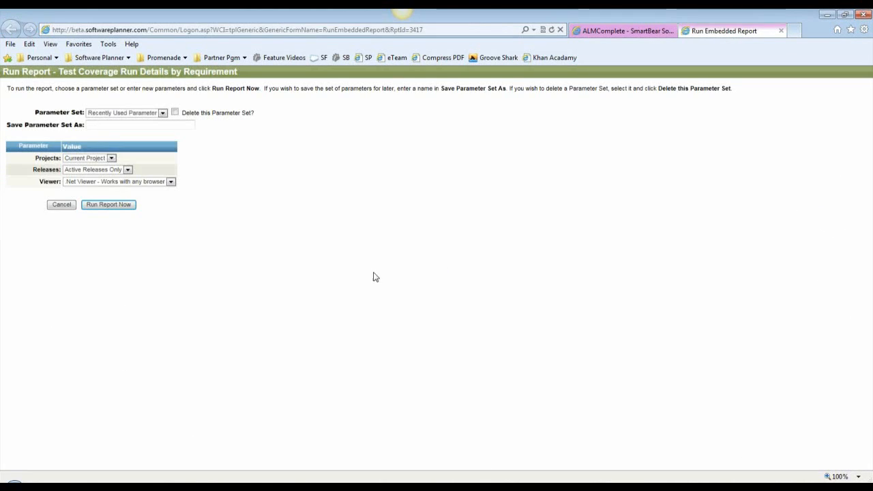
pyautogui.click(127, 206)
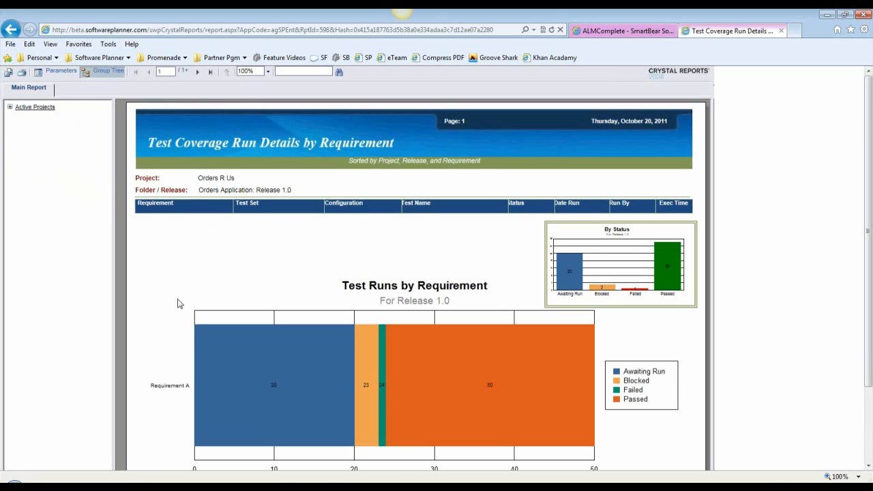
# Step: Page through the report's charts and run details for Release 1.0 and Release 1.0/Sprint 01
pyautogui.scroll(-1, 134, 354)
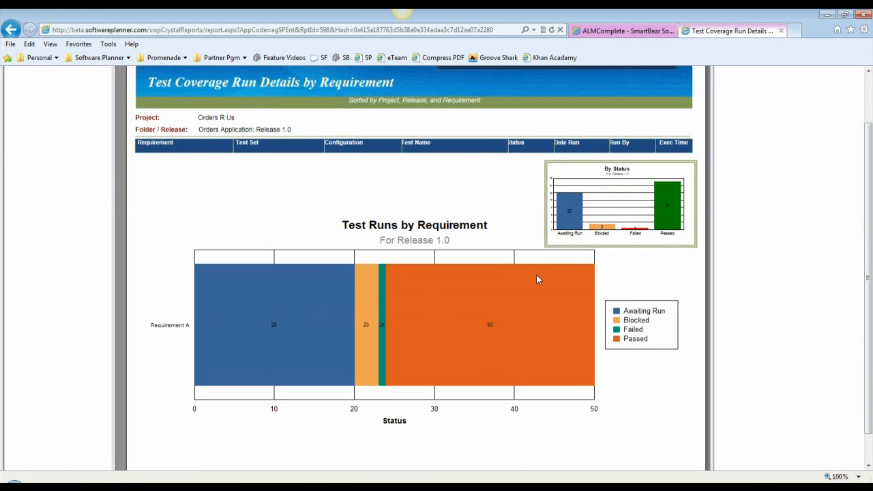
pyautogui.scroll(2, 536, 276)
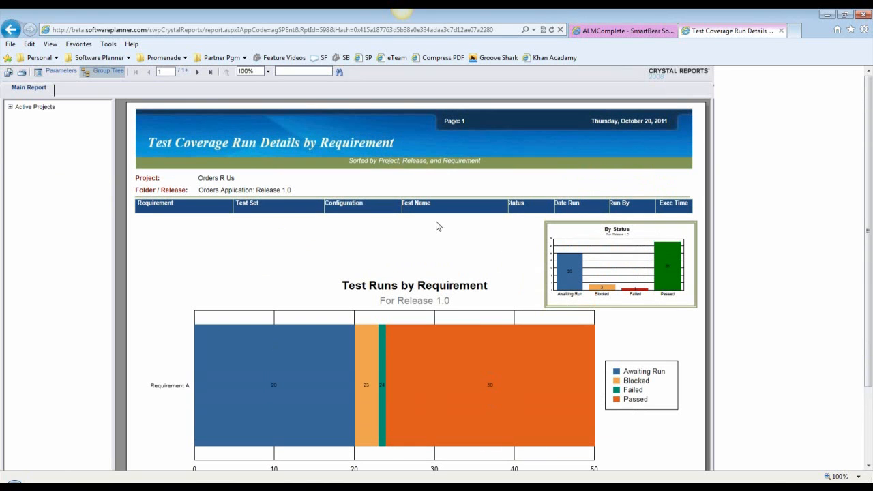
pyautogui.click(197, 72)
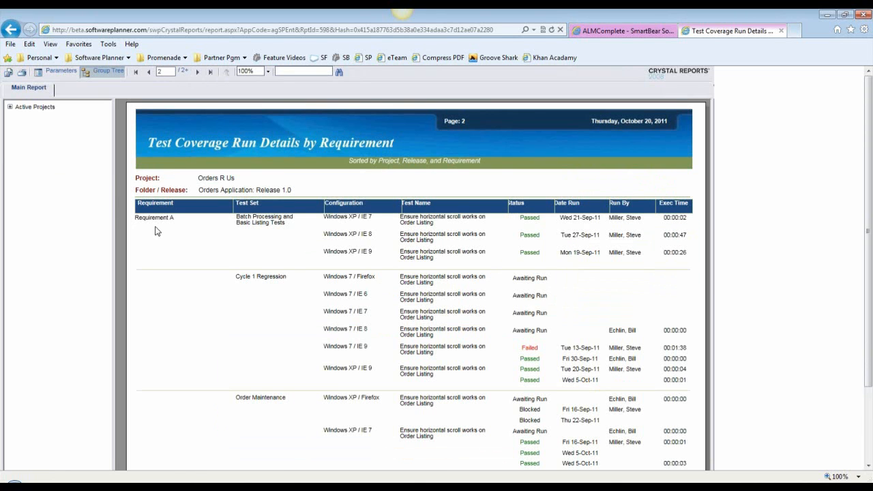
pyautogui.click(199, 73)
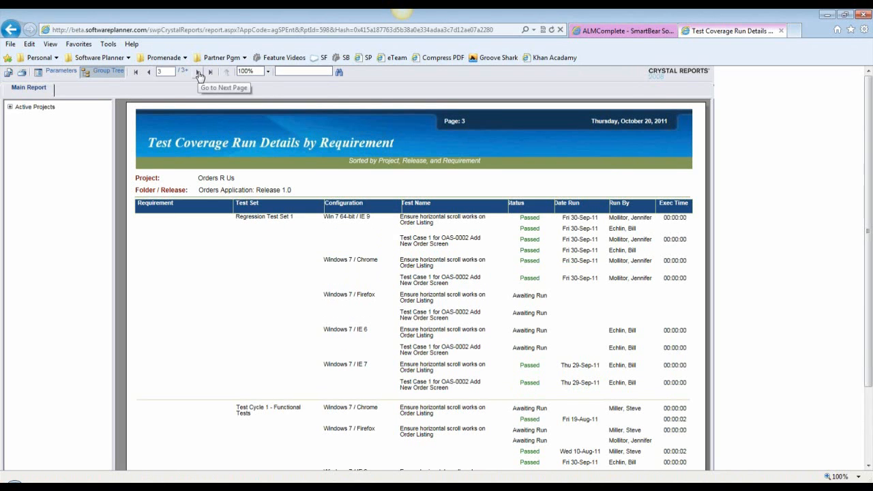
pyautogui.click(199, 73)
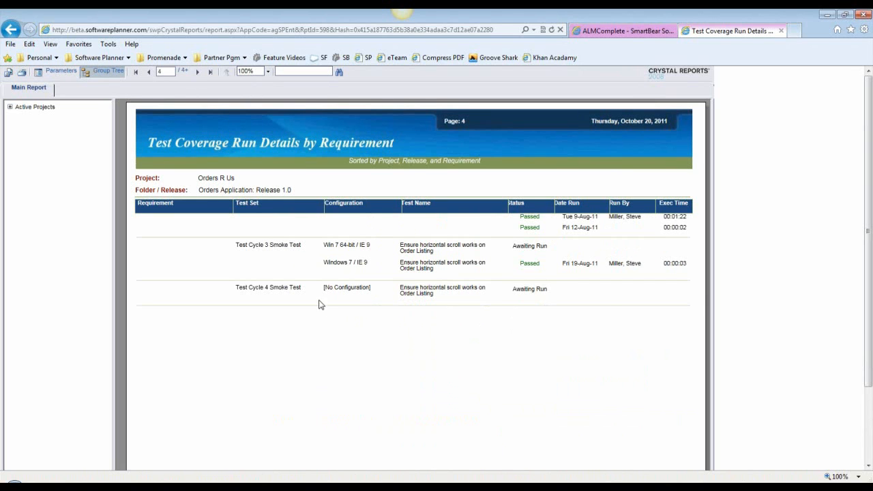
pyautogui.scroll(-3, 202, 354)
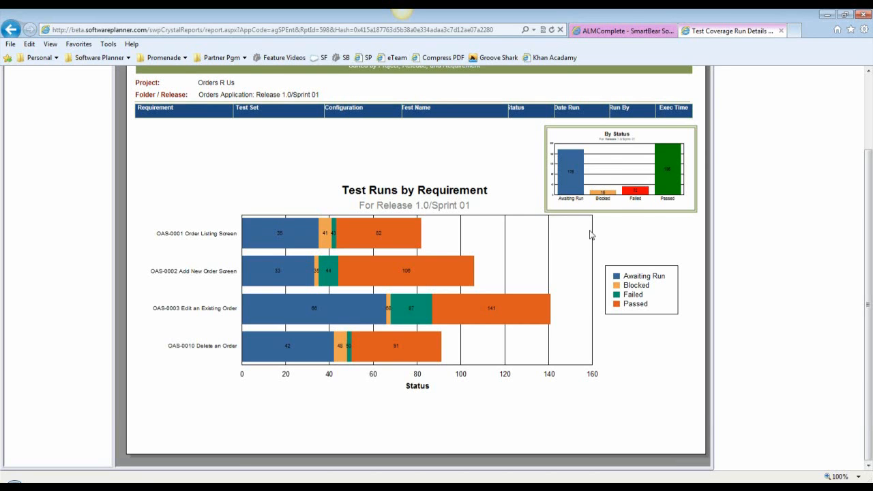
pyautogui.scroll(3, 590, 232)
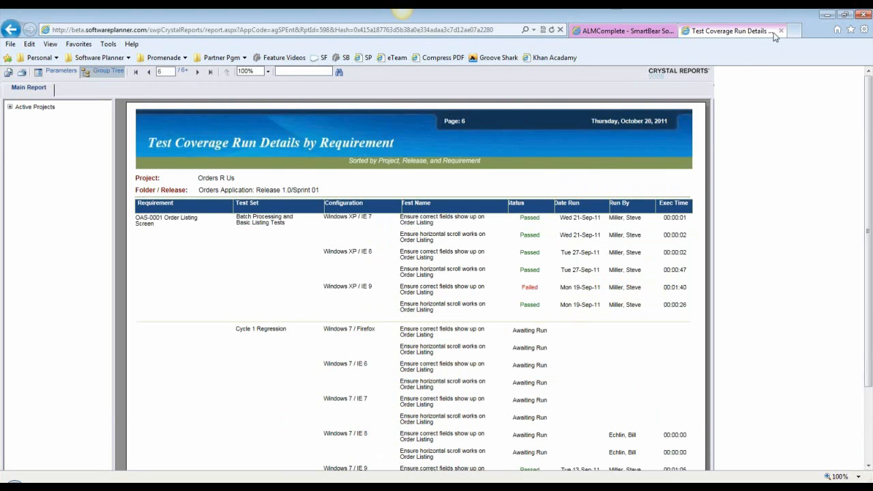
# Step: Close the test coverage report and look back through the list of available reports
pyautogui.click(781, 31)
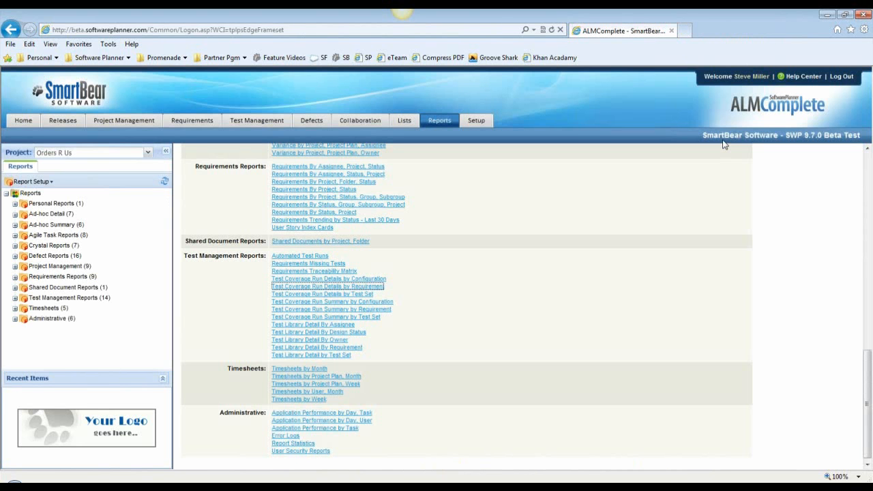
pyautogui.click(242, 301)
pyautogui.scroll(3, 244, 301)
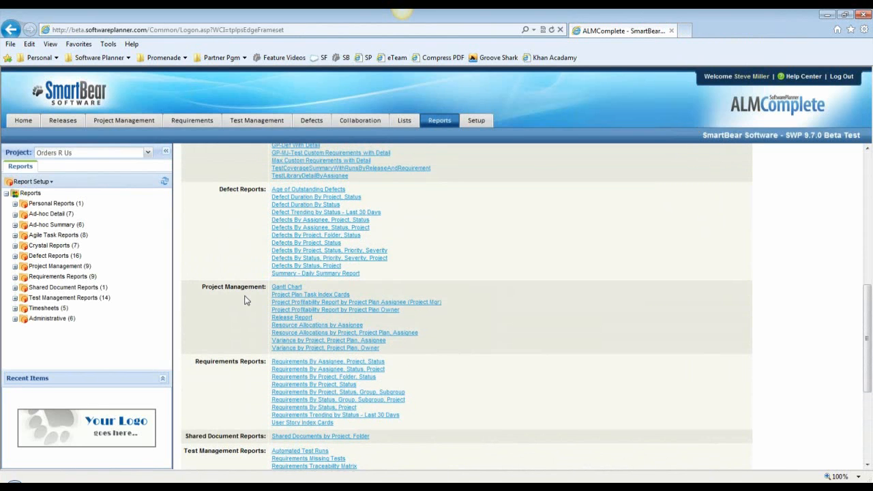
pyautogui.scroll(6, 247, 253)
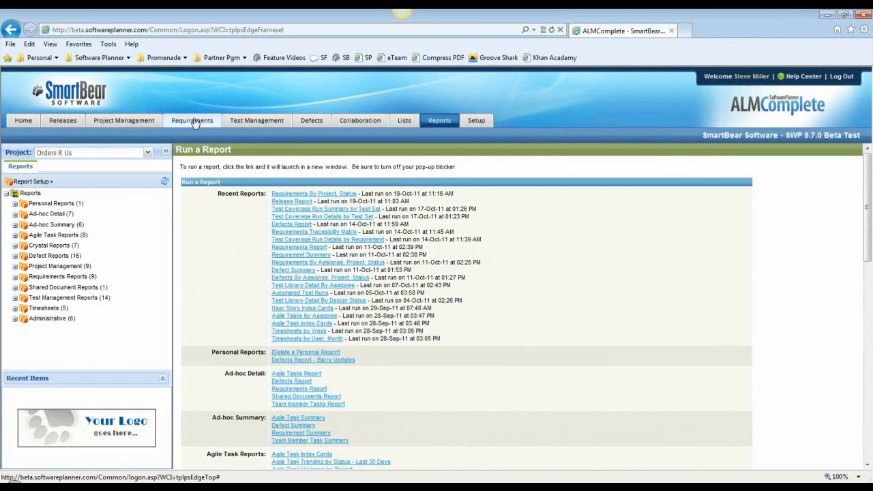
# Step: Open the project management team task board and view the tasks of two individual developers, followed by those of all team members
pyautogui.click(133, 124)
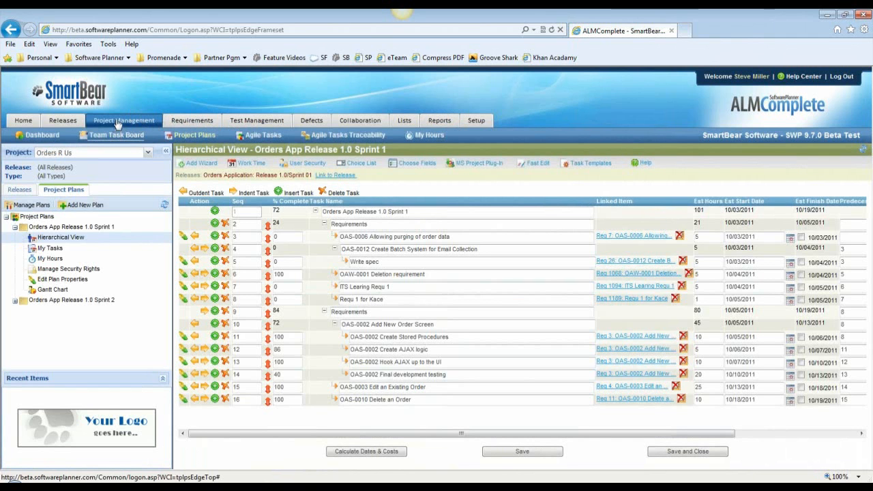
pyautogui.click(120, 134)
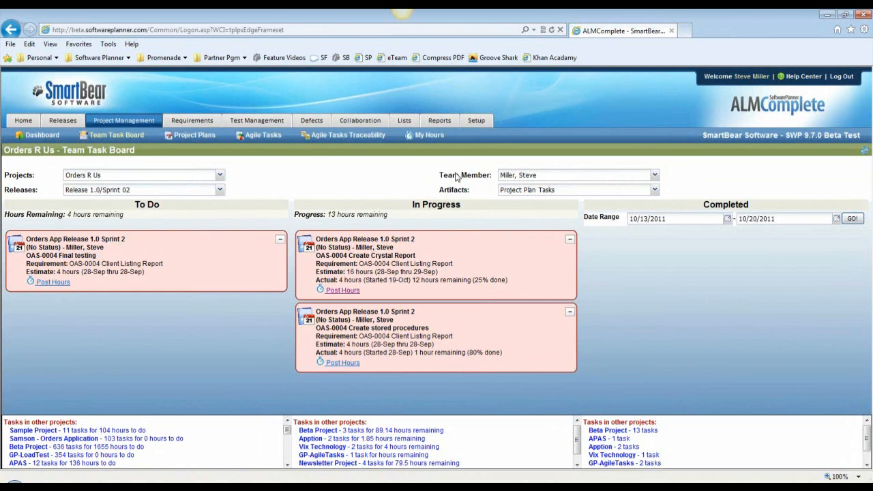
pyautogui.click(655, 176)
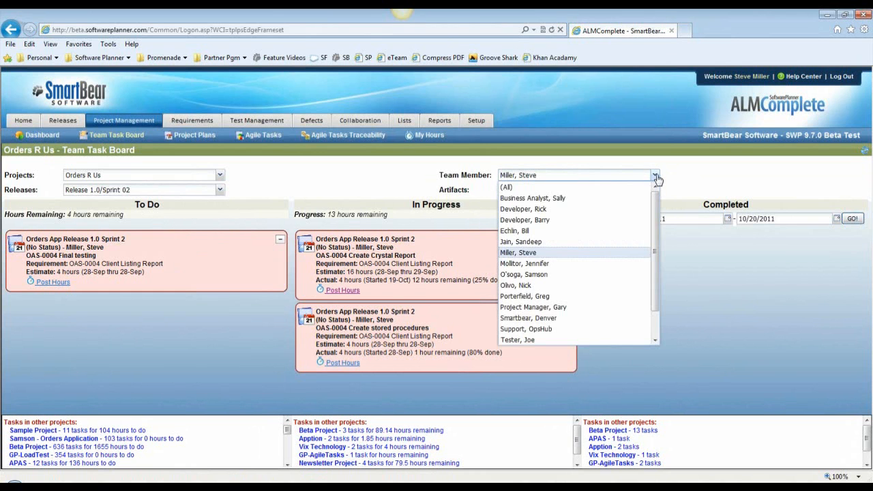
pyautogui.click(553, 209)
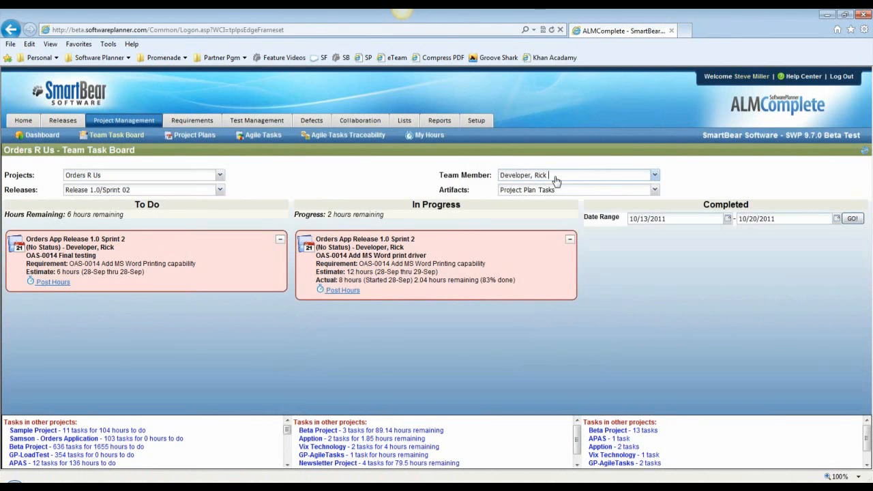
pyautogui.click(653, 175)
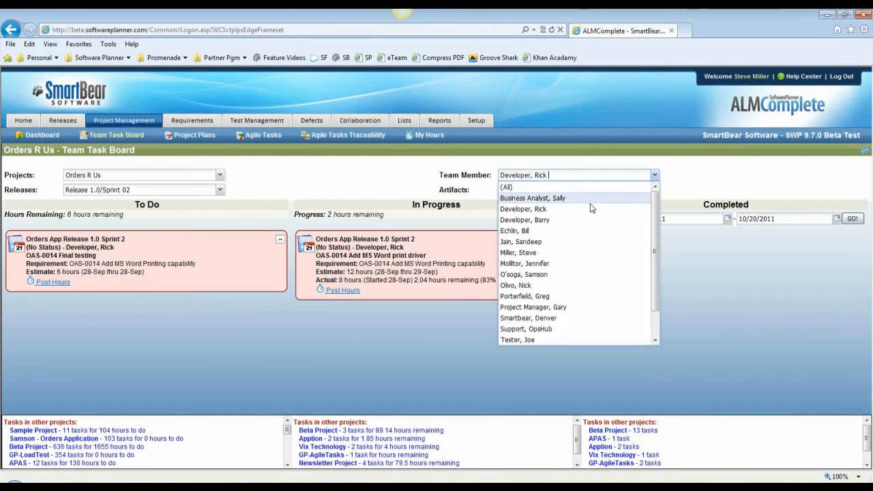
pyautogui.click(585, 221)
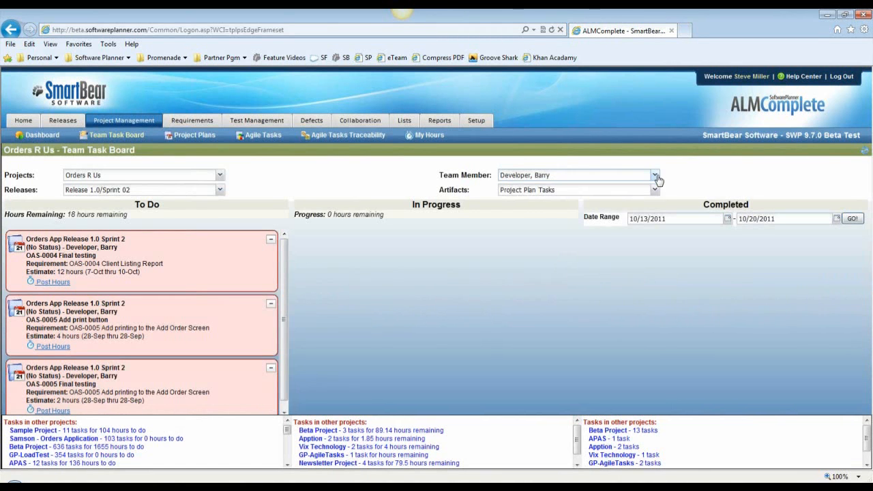
pyautogui.click(654, 175)
pyautogui.click(520, 188)
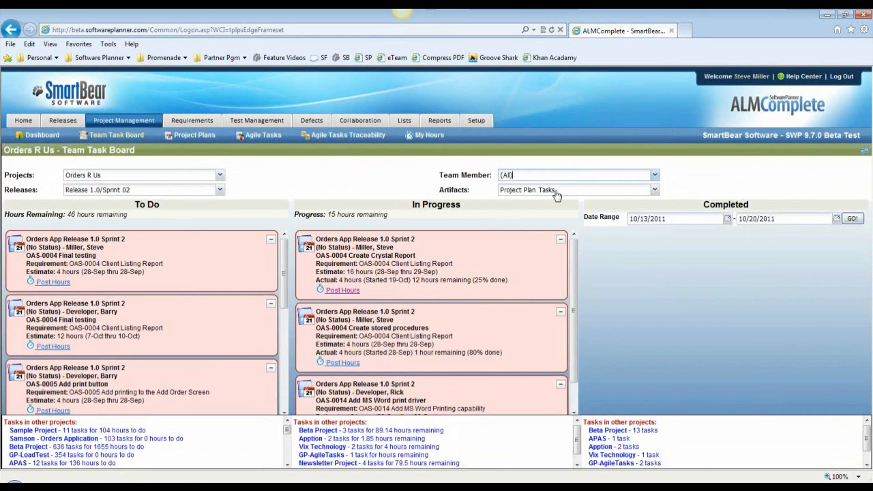
# Step: Switch the task board's artifacts from project plan tasks to Requirements and after that to Defects
pyautogui.click(654, 191)
pyautogui.click(538, 236)
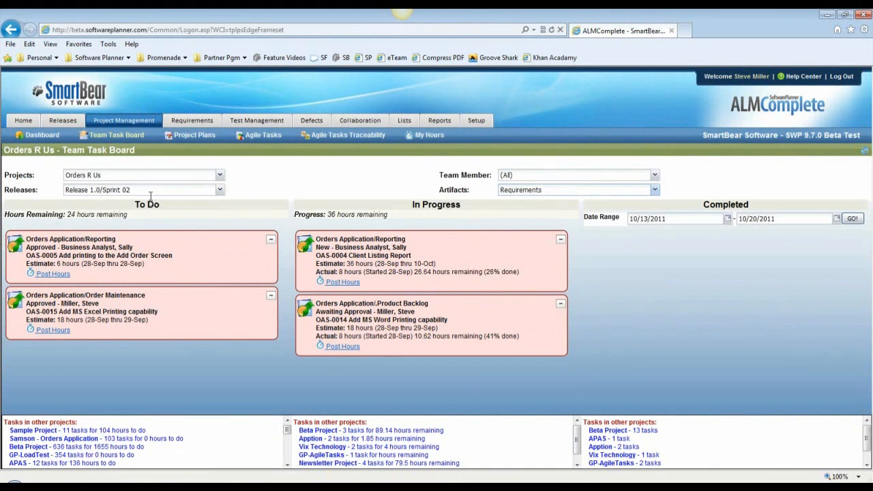
pyautogui.click(657, 193)
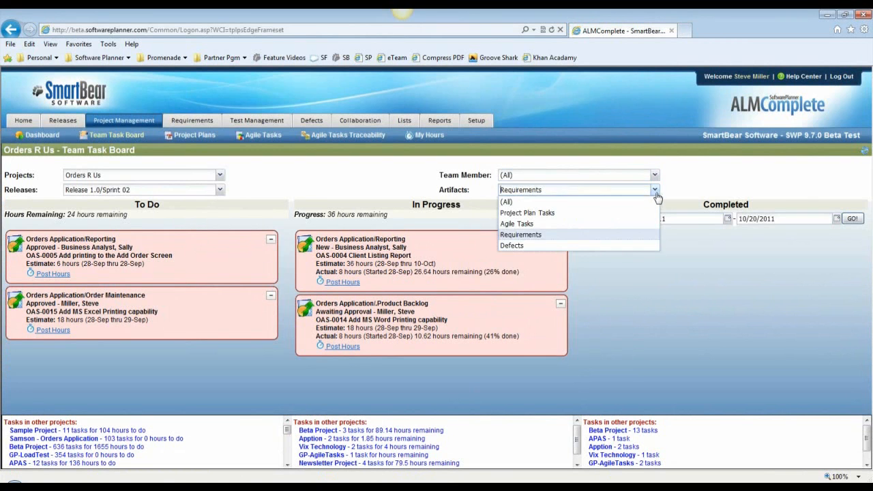
pyautogui.click(570, 247)
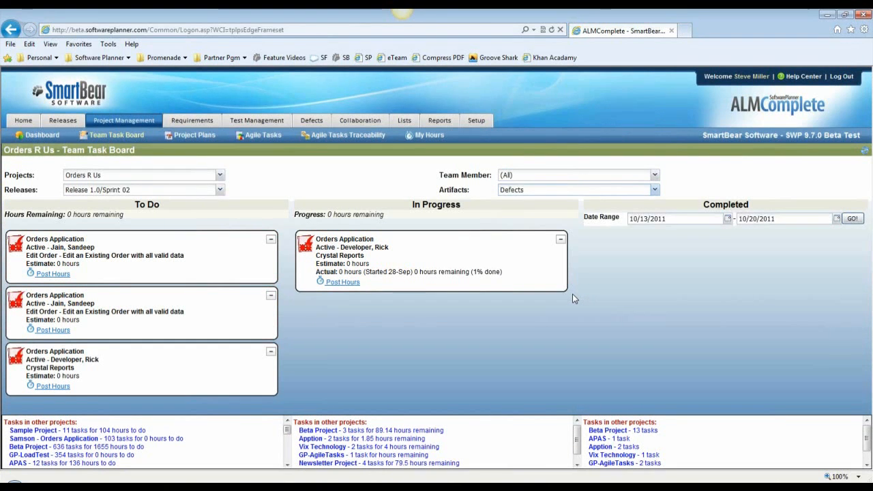
# Step: View the team task board from the Requirements area and again from the Defects area
pyautogui.click(207, 117)
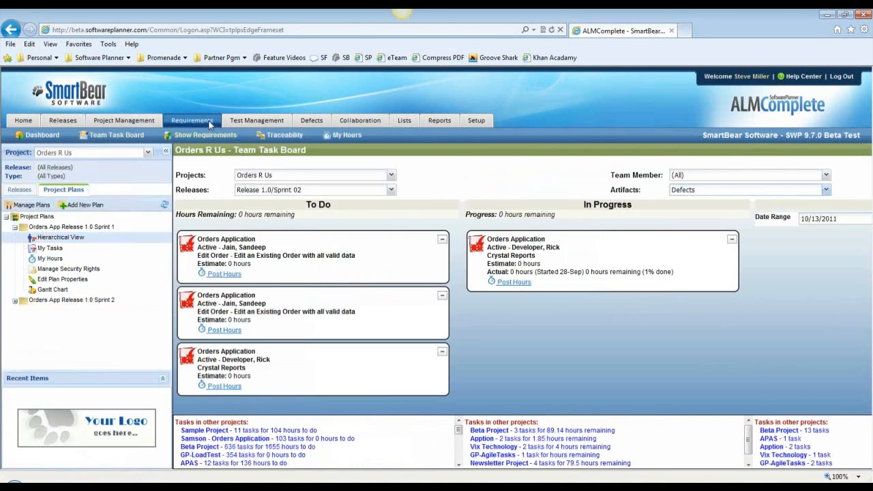
pyautogui.click(115, 136)
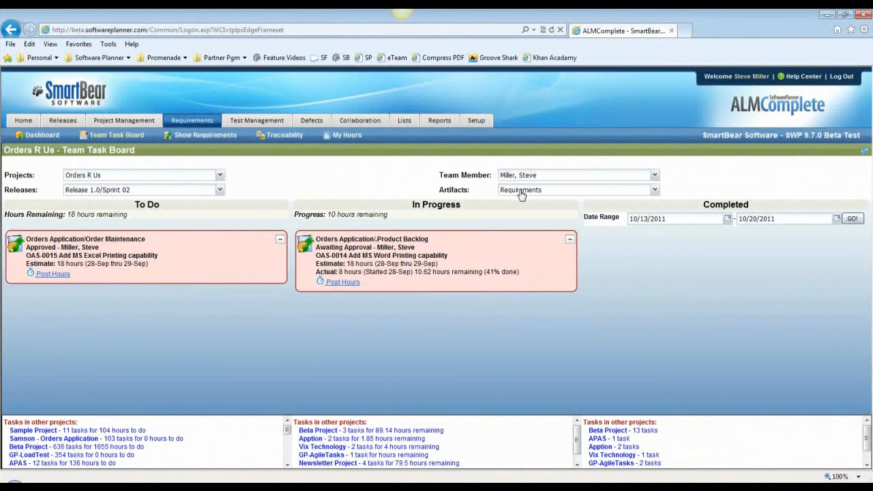
pyautogui.click(311, 120)
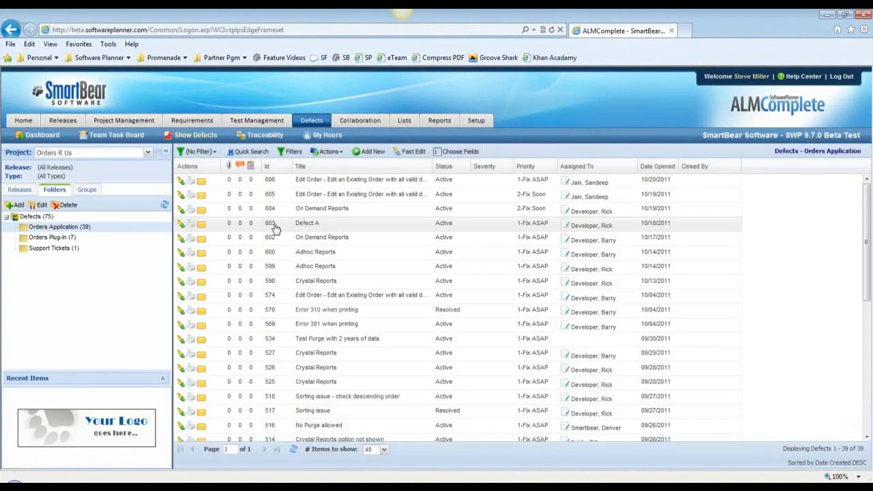
pyautogui.click(127, 136)
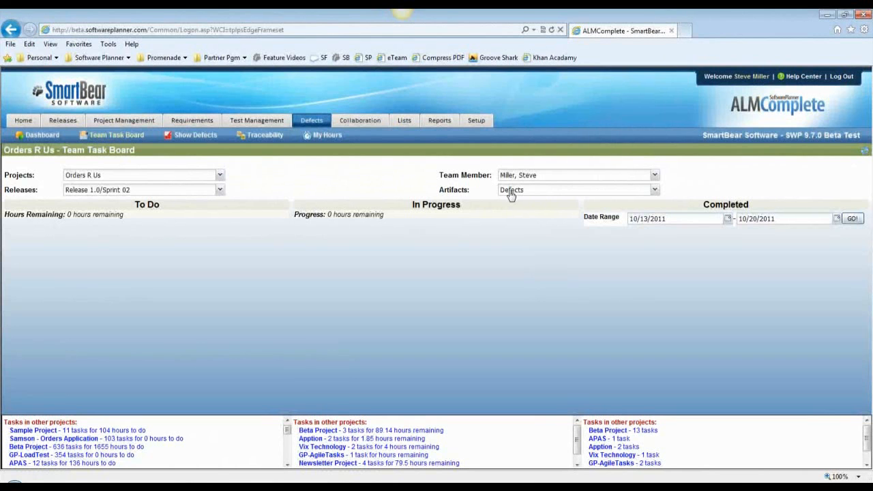
pyautogui.click(131, 136)
# Step: Switch to the PowerPoint webinar presentation and go to the closing comments on slide 5
pyautogui.click(402, 8)
pyautogui.moveTo(872, 58); pyautogui.dragTo(656, 20)
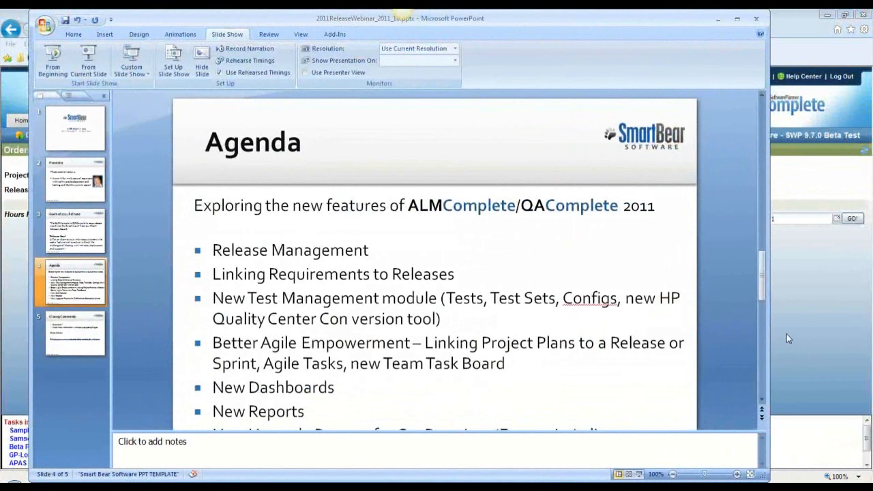
pyautogui.click(763, 389)
pyautogui.moveTo(762, 311); pyautogui.dragTo(752, 393)
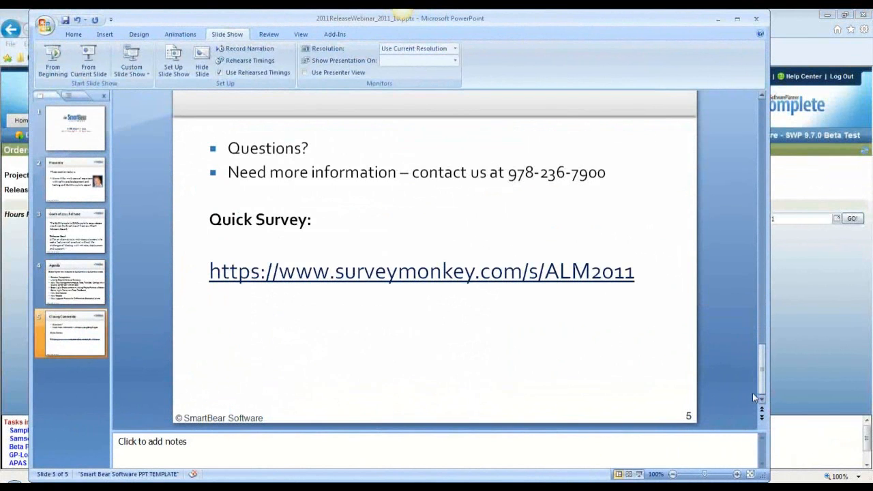
# Step: Highlight the contact phone number and the end of the Quick Survey link on the closing slide
pyautogui.click(529, 193)
pyautogui.moveTo(609, 173); pyautogui.dragTo(508, 173)
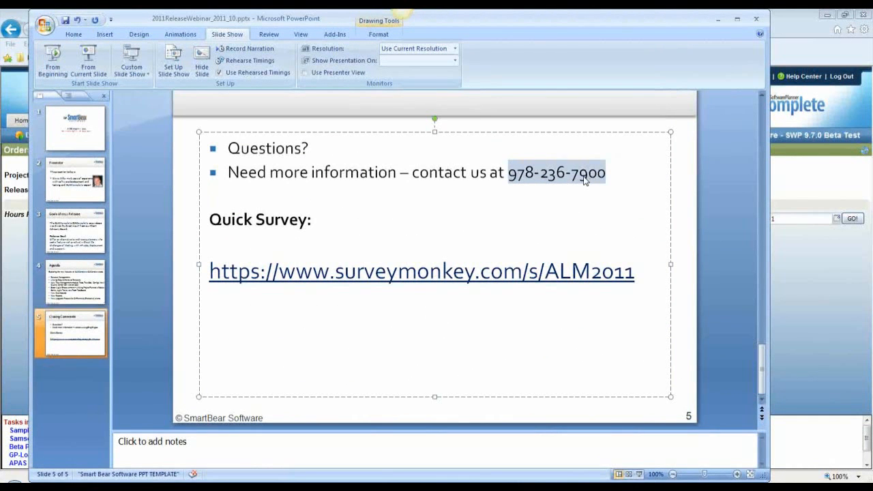
pyautogui.click(439, 181)
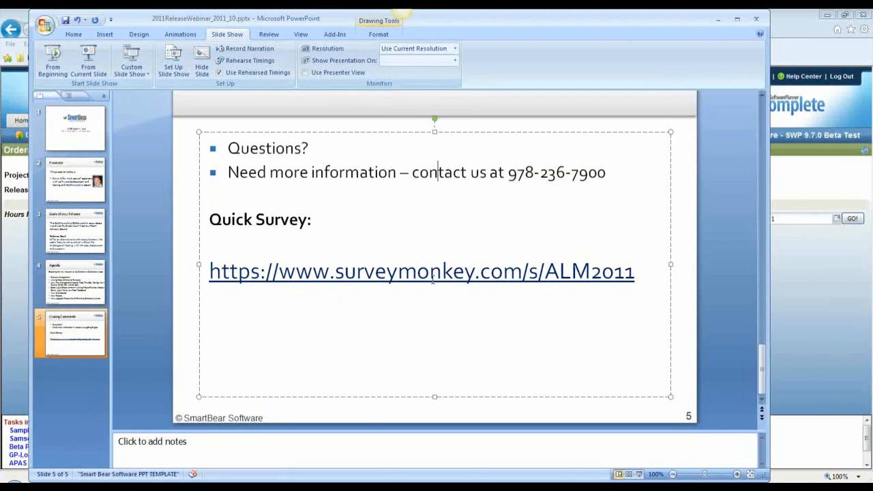
pyautogui.moveTo(649, 276); pyautogui.dragTo(532, 275)
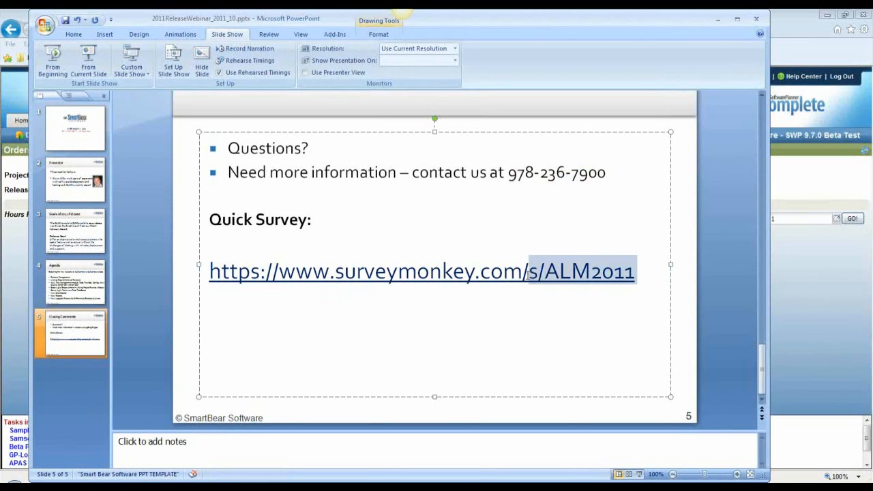
pyautogui.click(610, 308)
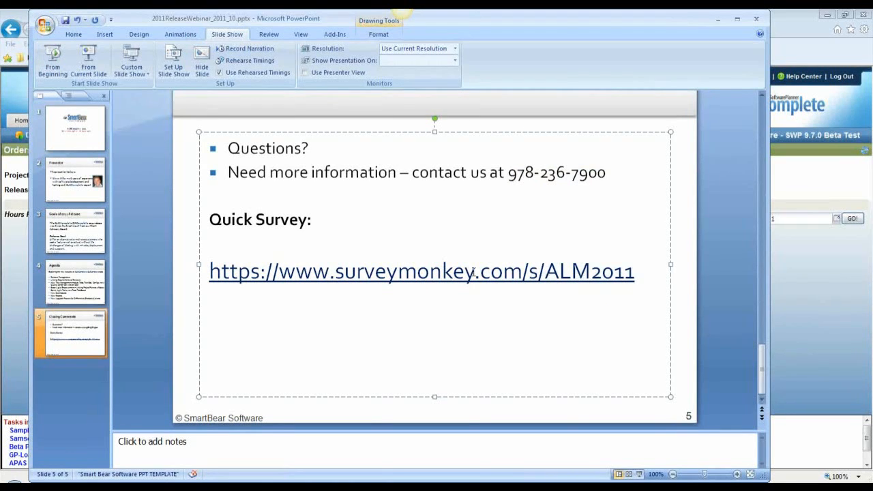
pyautogui.moveTo(642, 273); pyautogui.dragTo(235, 270)
pyautogui.hotkey('ctrl', 'c')
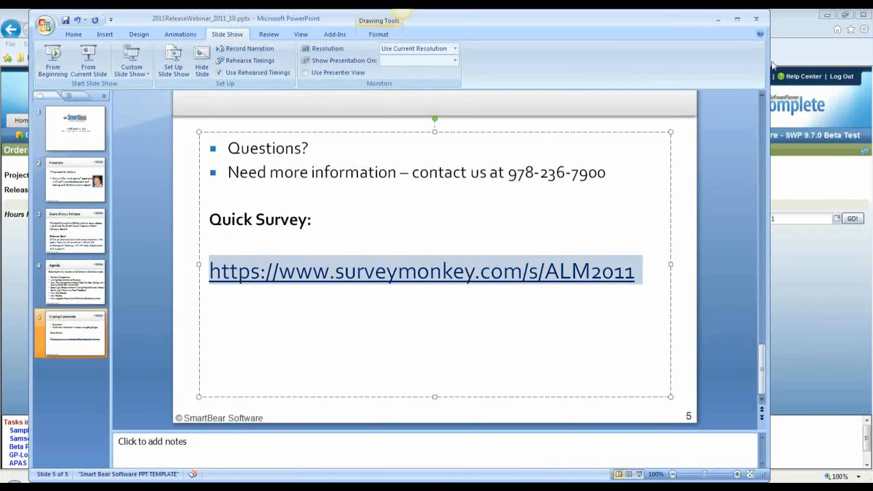
pyautogui.click(795, 30)
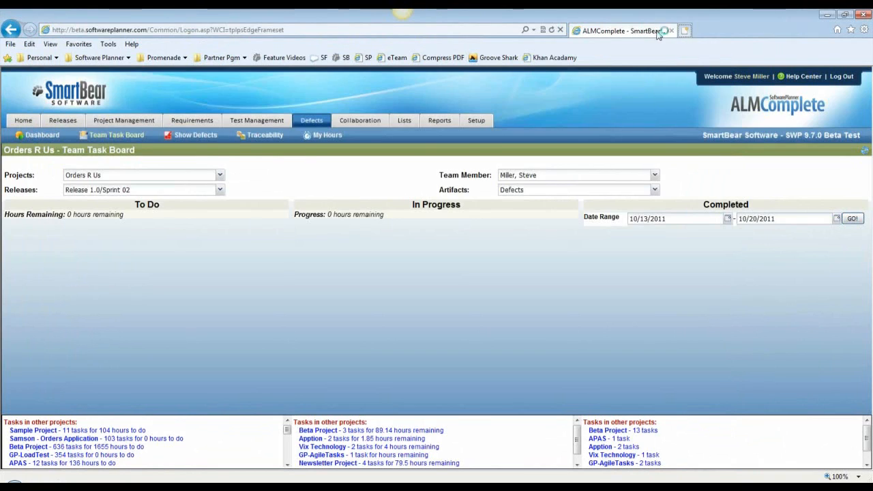
pyautogui.click(683, 30)
pyautogui.click(304, 29)
pyautogui.hotkey('ctrl', 'v')
pyautogui.press('Return')
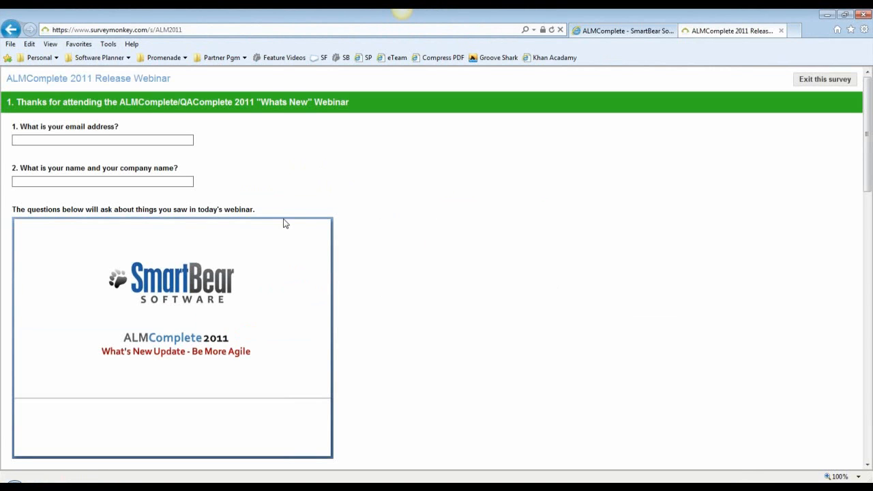
# Step: Look through the webinar survey's feature, roadmap and satisfaction questions and close the survey page
pyautogui.scroll(-1, 452, 267)
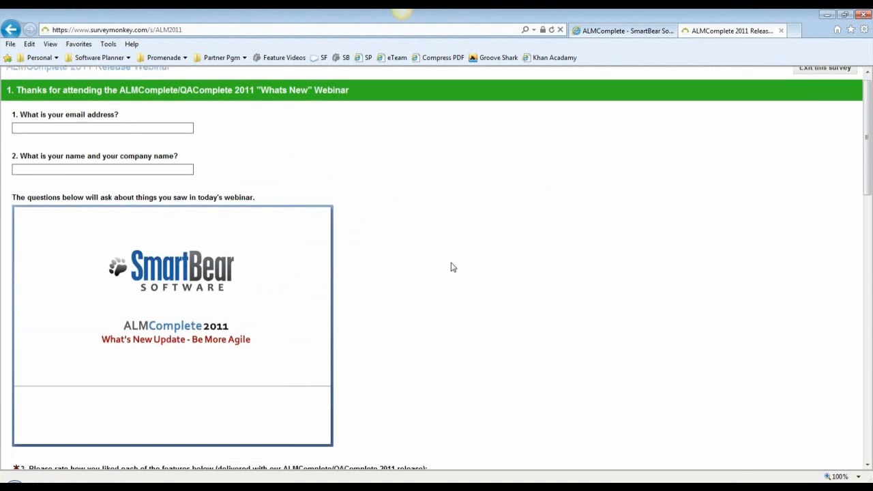
pyautogui.scroll(-13, 451, 267)
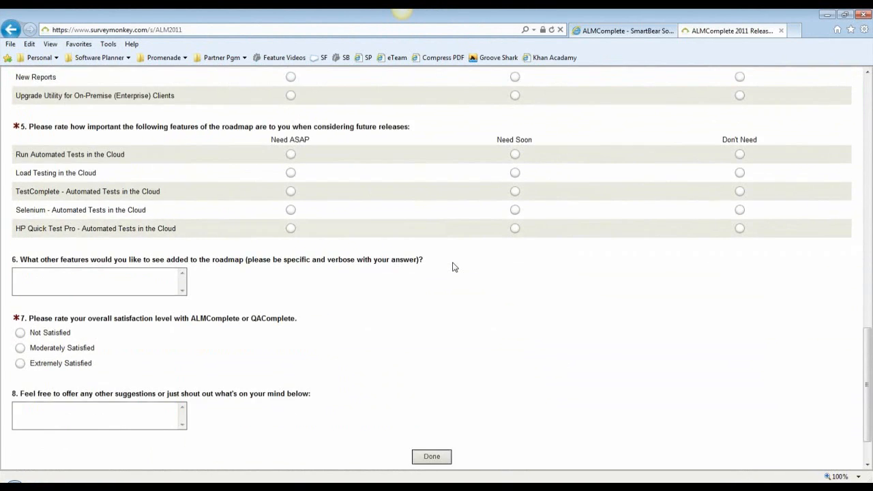
pyautogui.scroll(8, 454, 267)
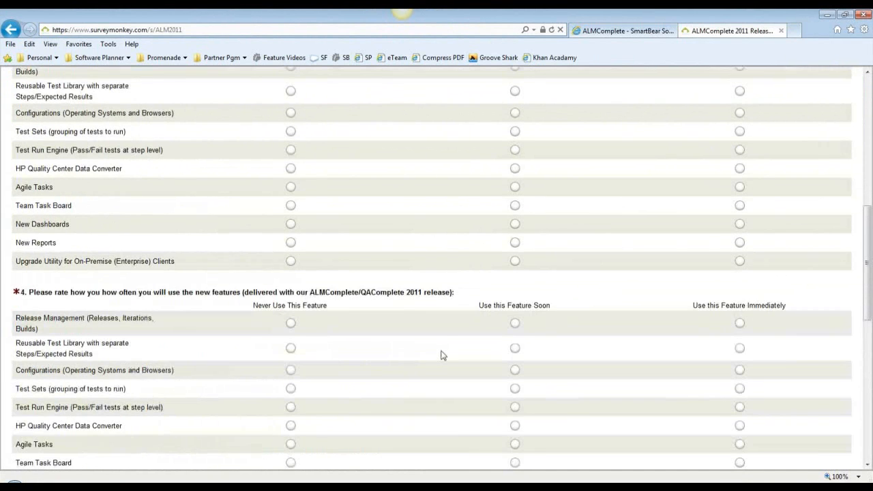
pyautogui.scroll(4, 441, 354)
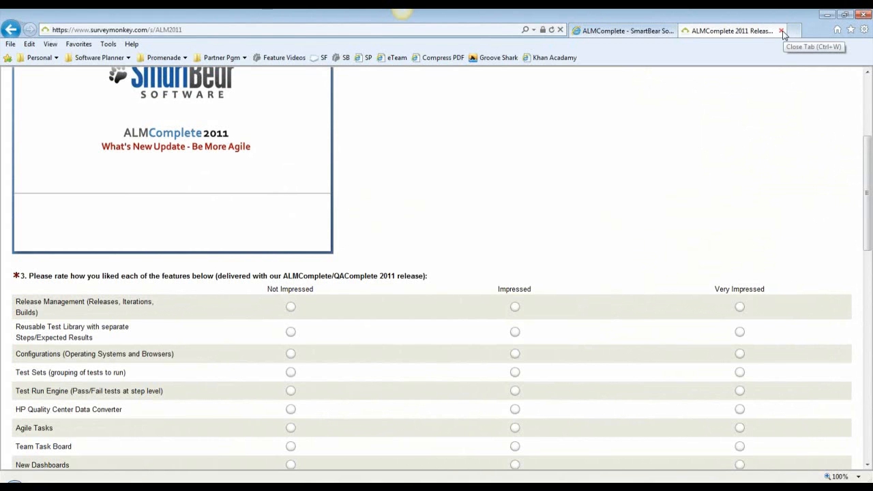
pyautogui.click(82, 30)
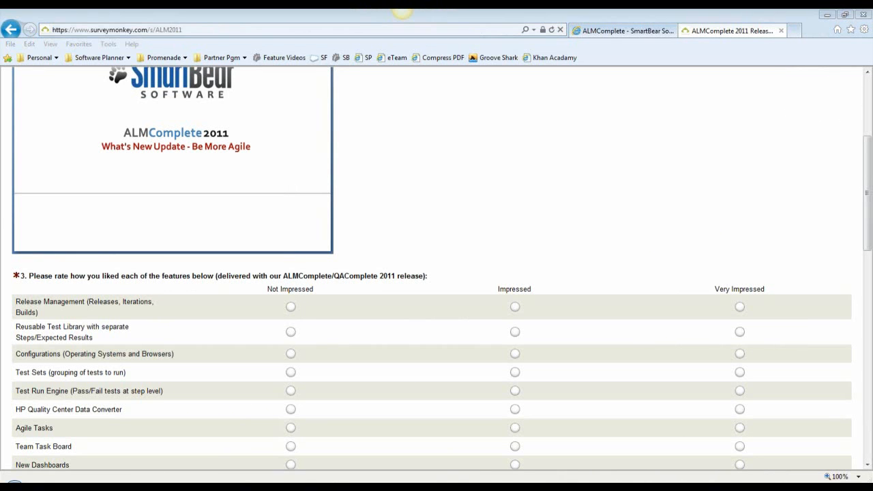
pyautogui.click(782, 31)
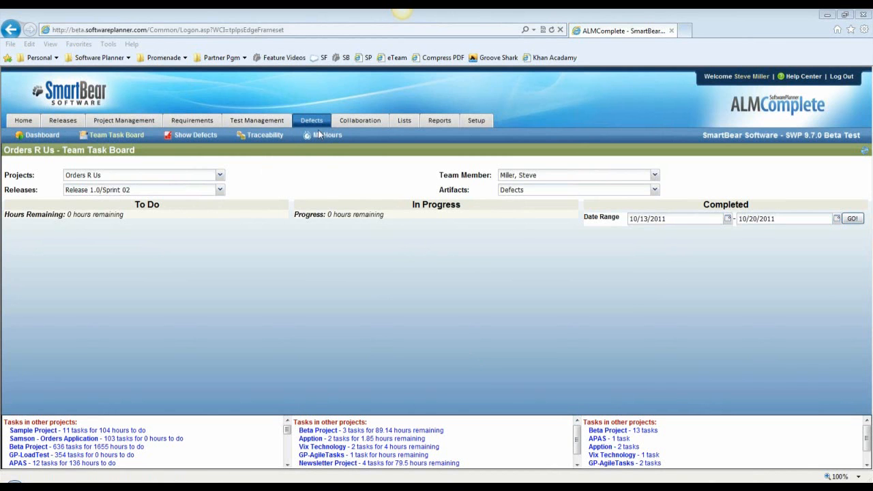
# Step: Launch the Release 1.0 - Regression test set for Release 1.0/Sprint 02 with the Android configuration
pyautogui.click(254, 124)
pyautogui.click(240, 136)
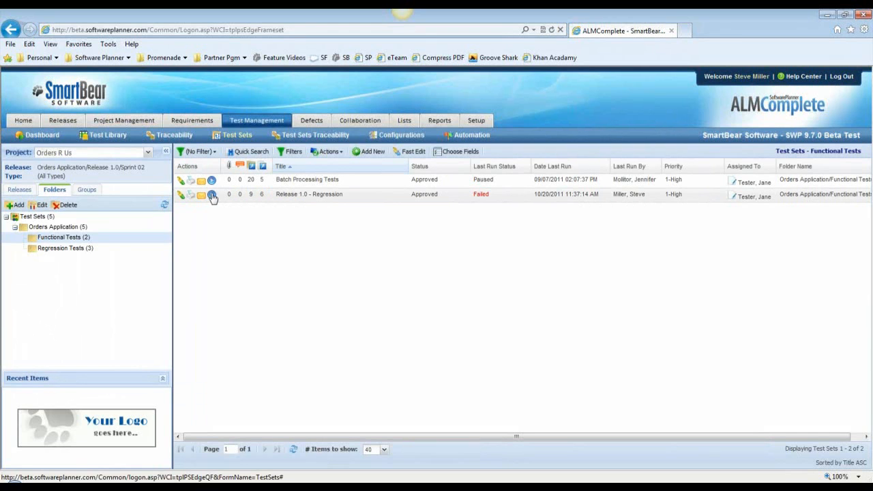
pyautogui.click(212, 196)
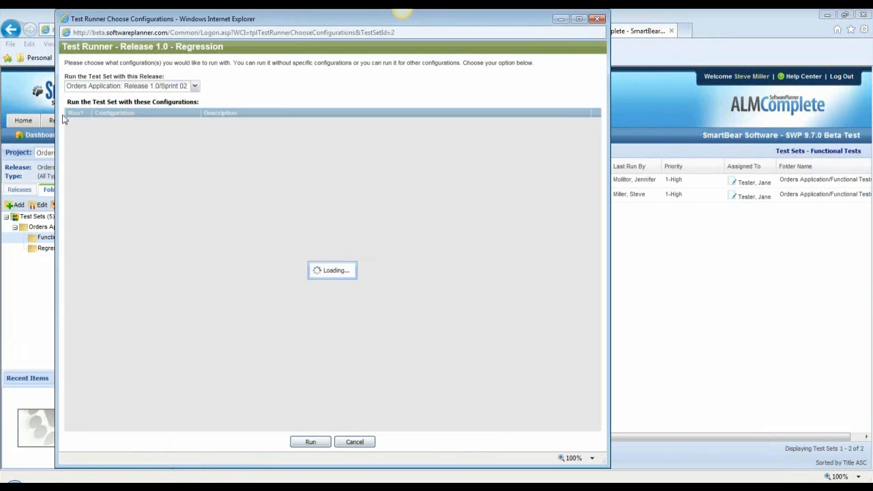
pyautogui.click(81, 152)
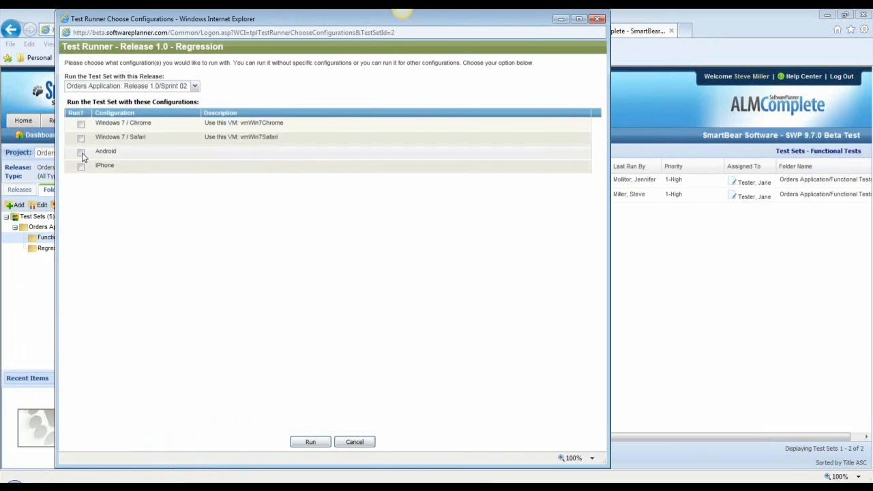
pyautogui.click(310, 442)
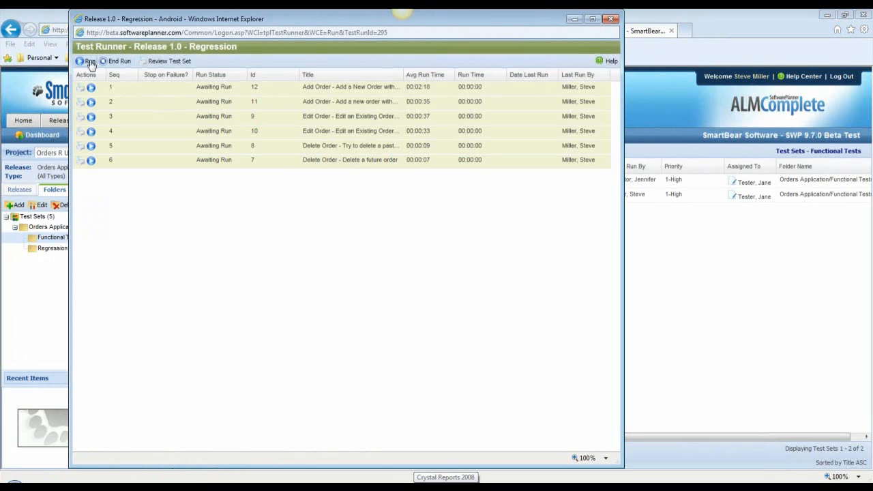
# Step: Start the regression run and mark the first three steps of the Add a New Order with BAD data test as passed
pyautogui.click(90, 61)
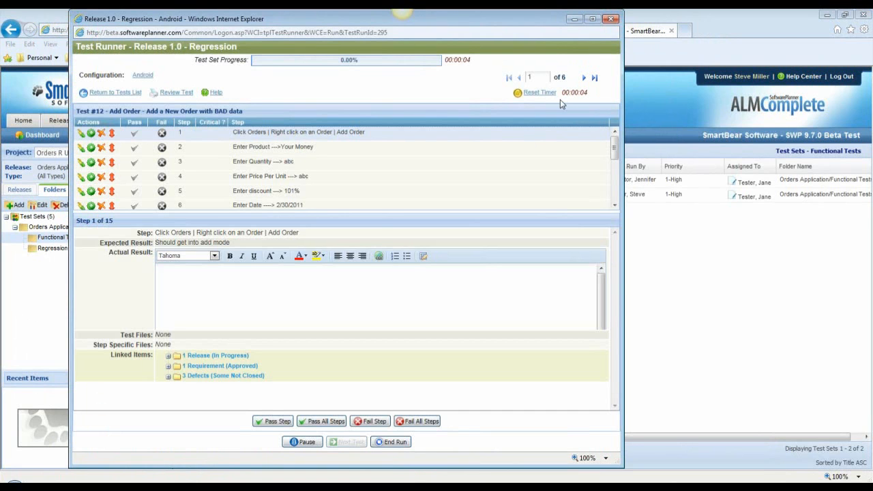
pyautogui.click(134, 150)
pyautogui.click(134, 163)
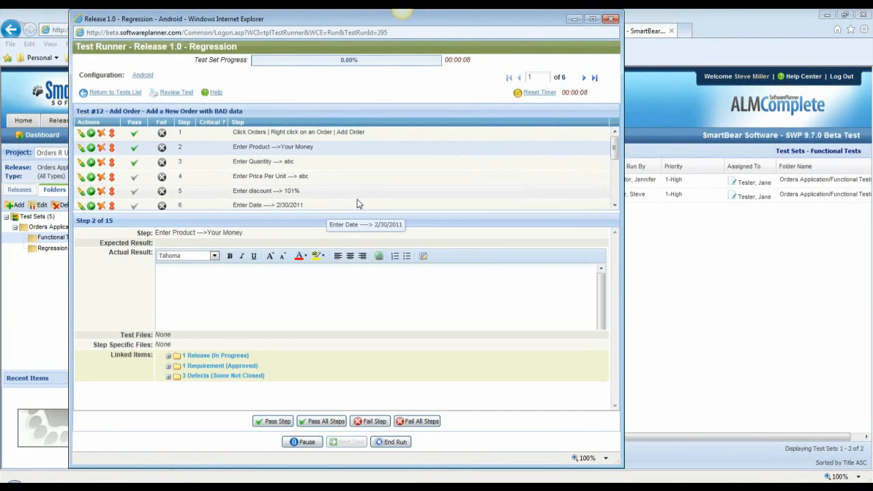
# Step: Pause and resume the test run, reset its timer, and close the test runner window
pyautogui.click(305, 443)
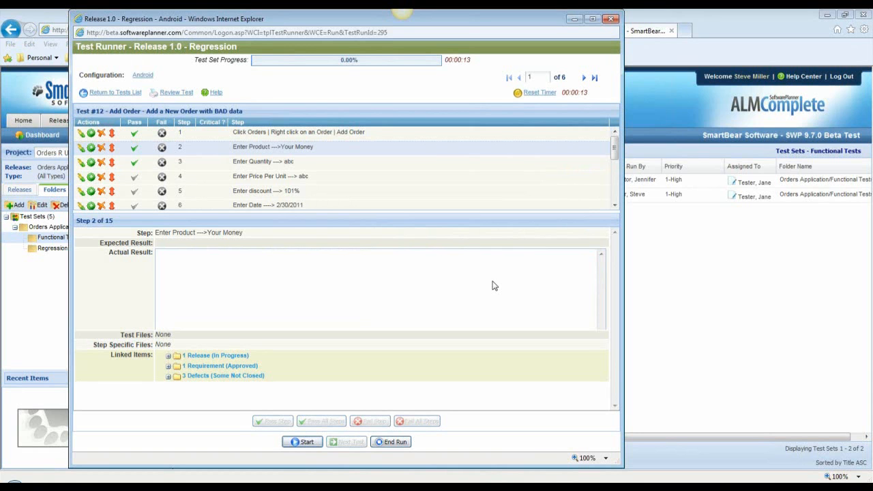
pyautogui.click(304, 442)
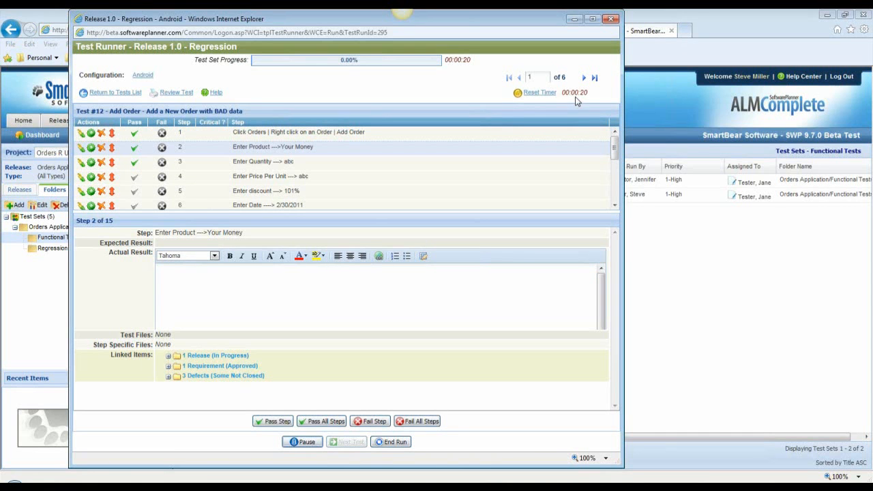
pyautogui.click(539, 94)
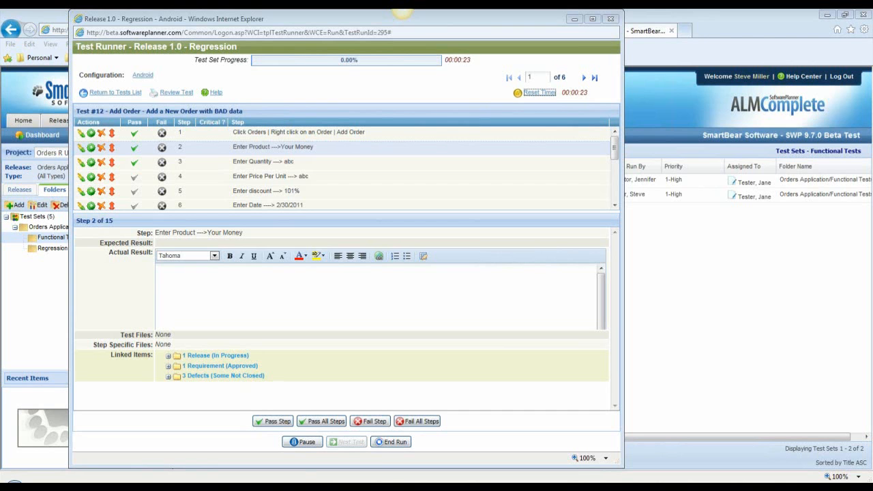
pyautogui.click(610, 19)
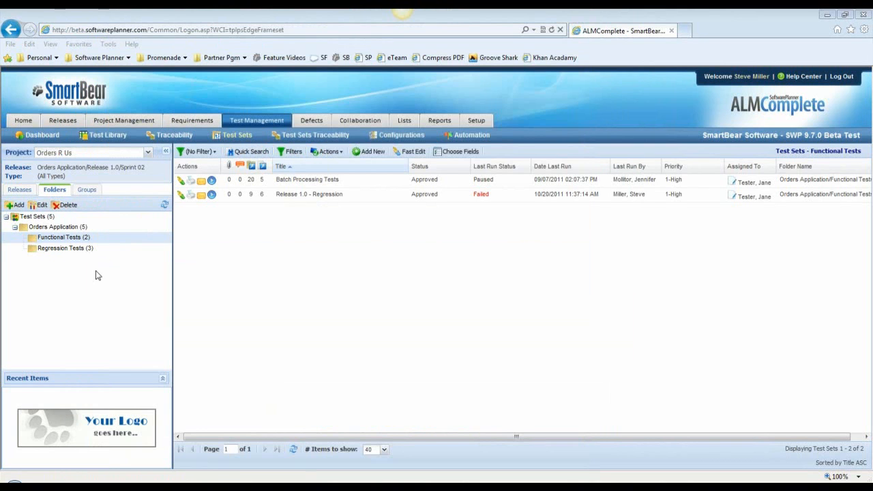
# Step: Create a folder named uTunes at the root of the test library
pyautogui.click(108, 136)
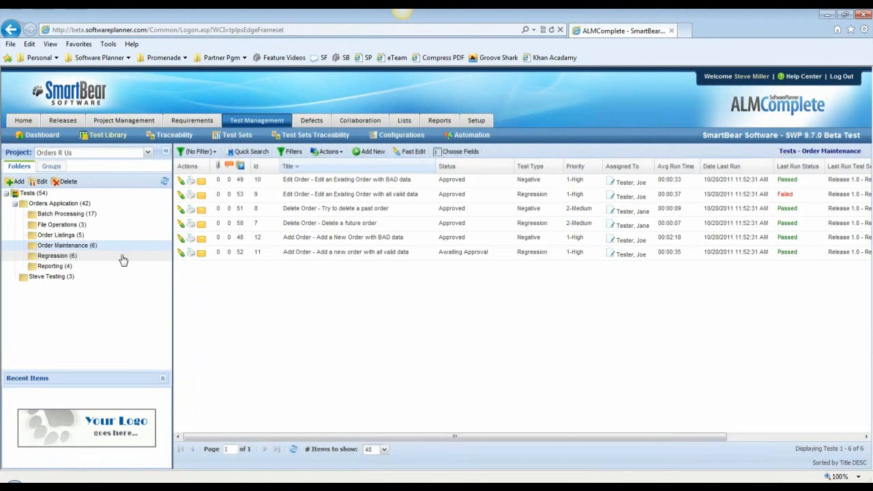
pyautogui.click(35, 194)
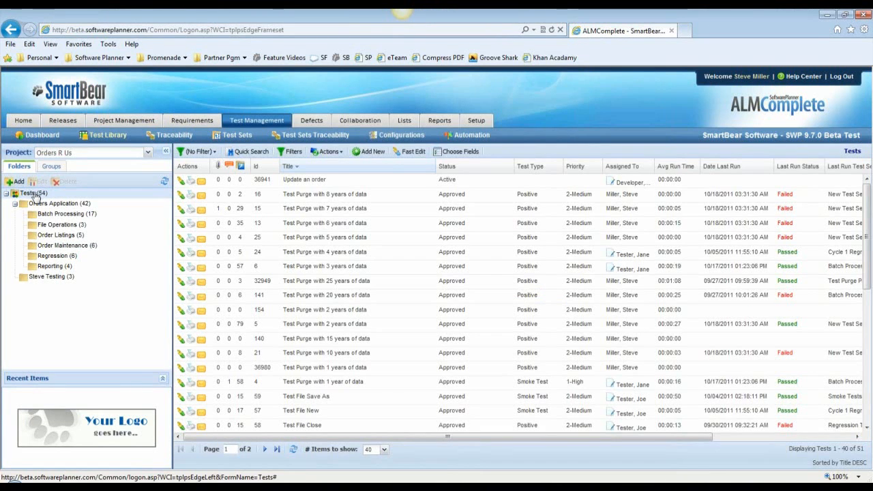
pyautogui.click(18, 183)
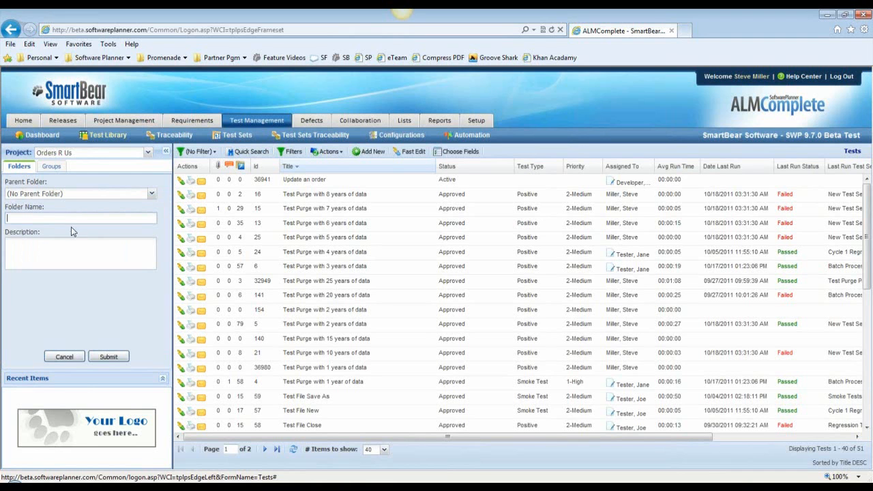
pyautogui.write('uTunes')
pyautogui.click(111, 357)
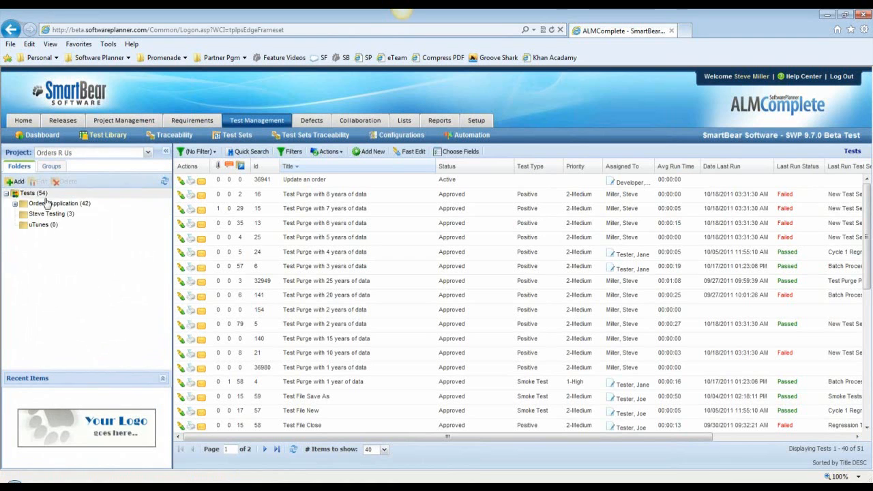
# Step: Add an Artist Search subfolder under the uTunes test folder
pyautogui.click(43, 225)
pyautogui.click(19, 181)
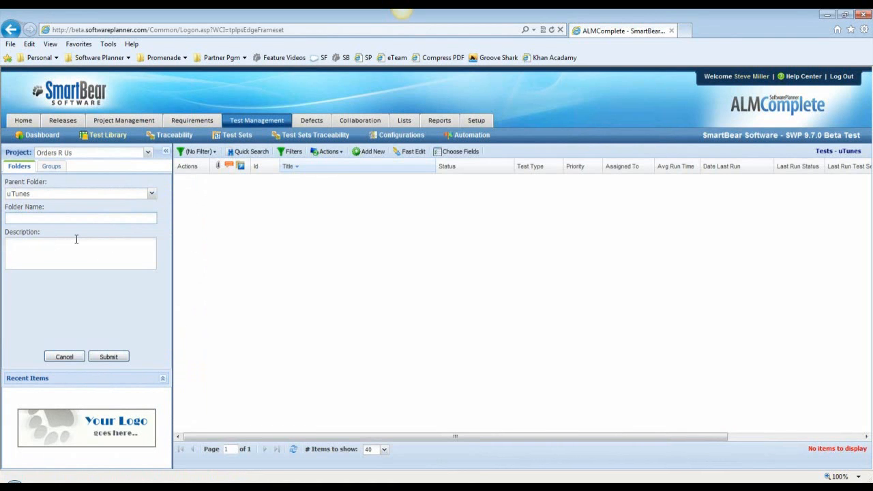
pyautogui.write('Artist Search')
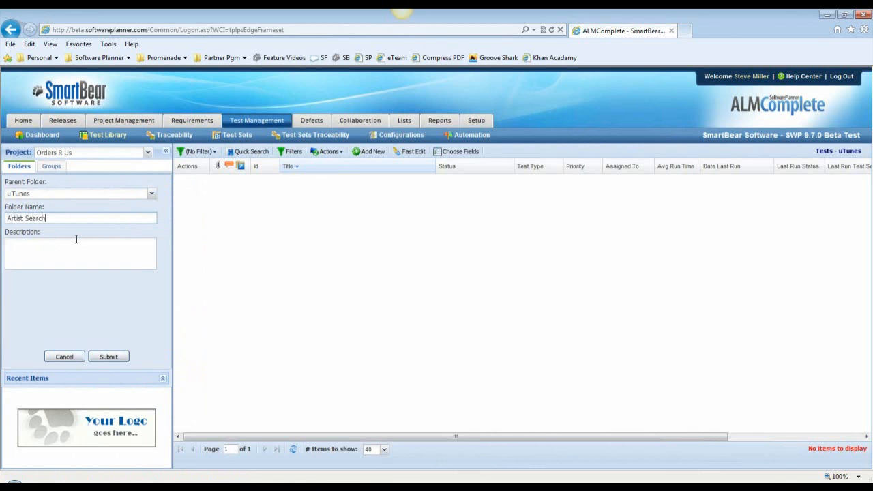
pyautogui.click(109, 357)
# Step: Add an Upload Music subfolder under the uTunes test folder
pyautogui.click(42, 225)
pyautogui.click(19, 181)
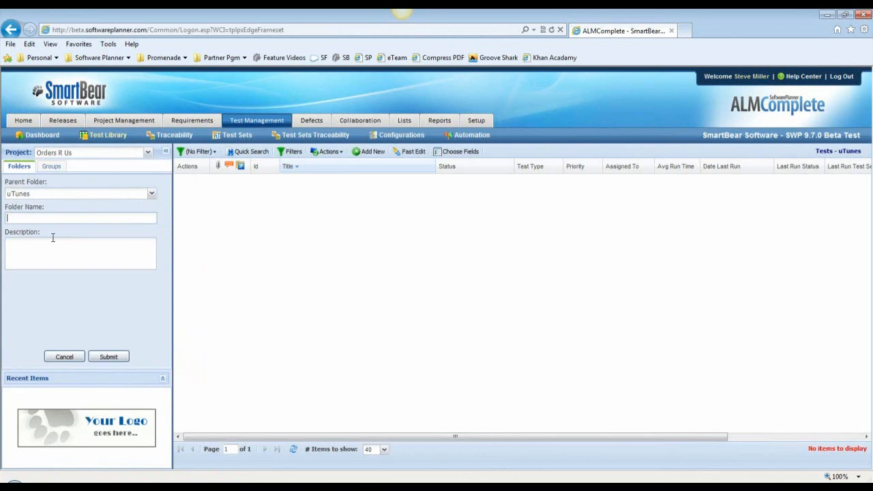
pyautogui.write('Upload Music')
pyautogui.click(108, 356)
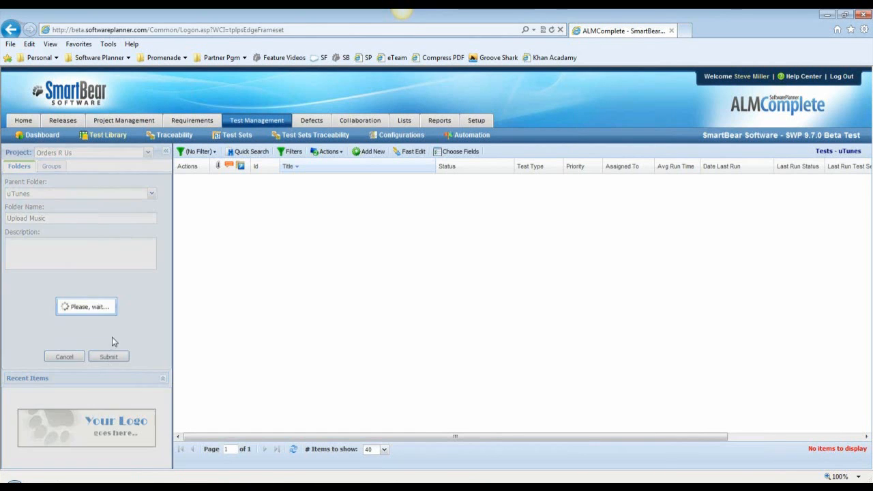
# Step: Copy the uTunes folder structure from the test library and paste it at the root of the requirements folders
pyautogui.click(15, 225)
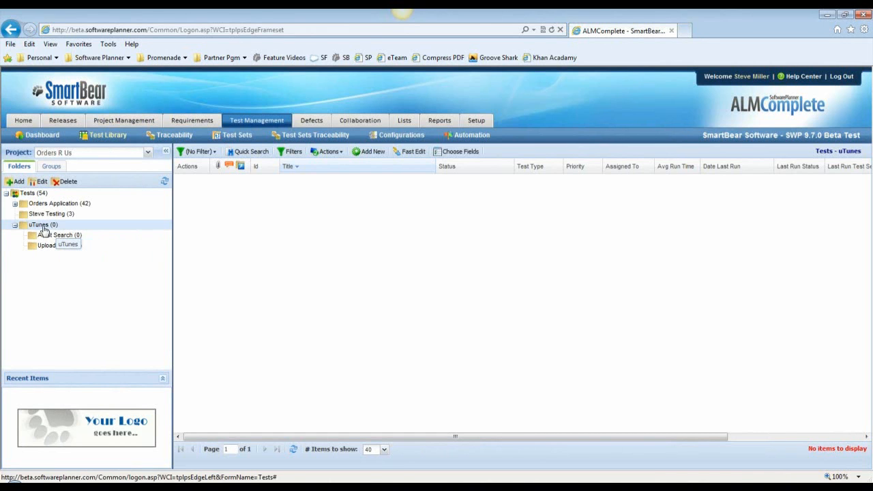
pyautogui.rightClick(41, 227)
pyautogui.click(74, 233)
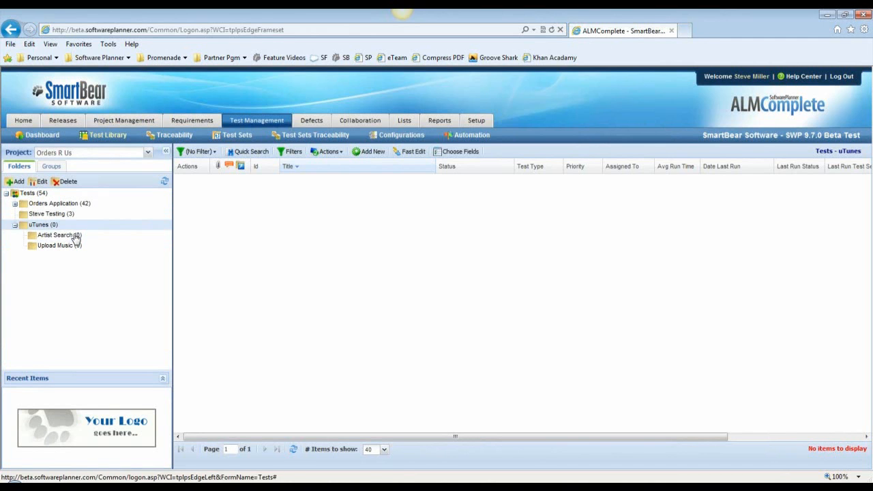
pyautogui.click(193, 120)
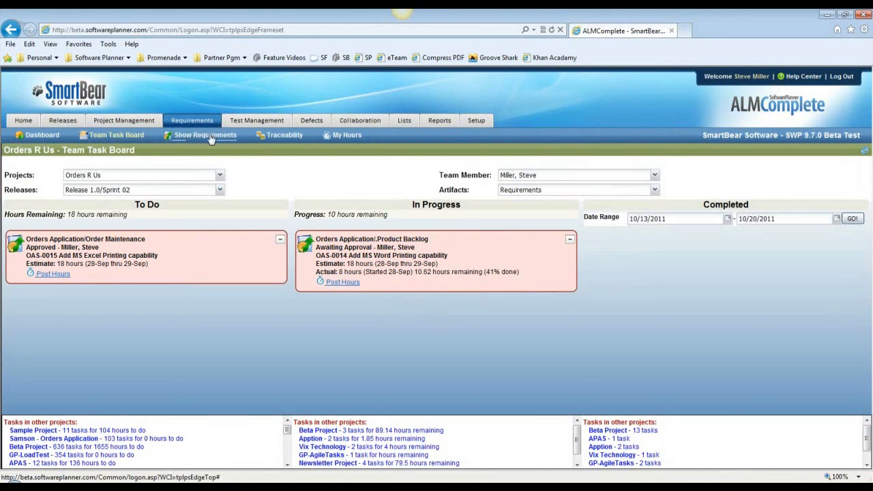
pyautogui.click(209, 137)
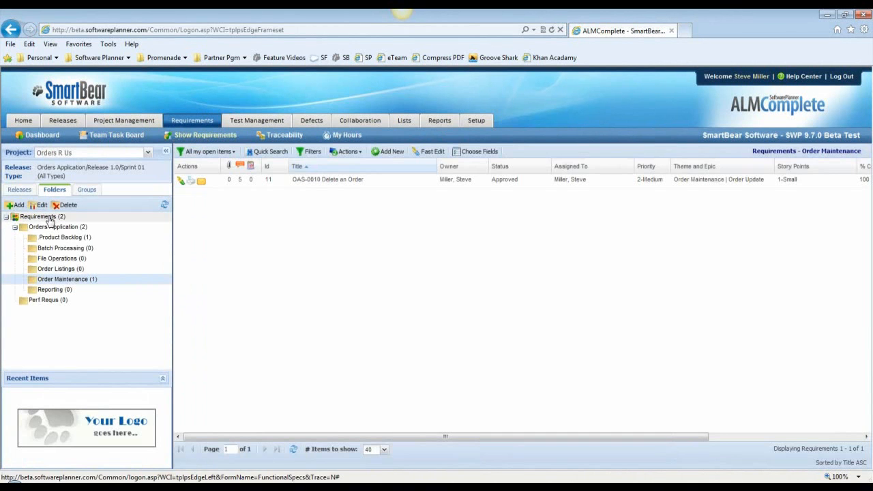
pyautogui.rightClick(50, 220)
pyautogui.click(91, 237)
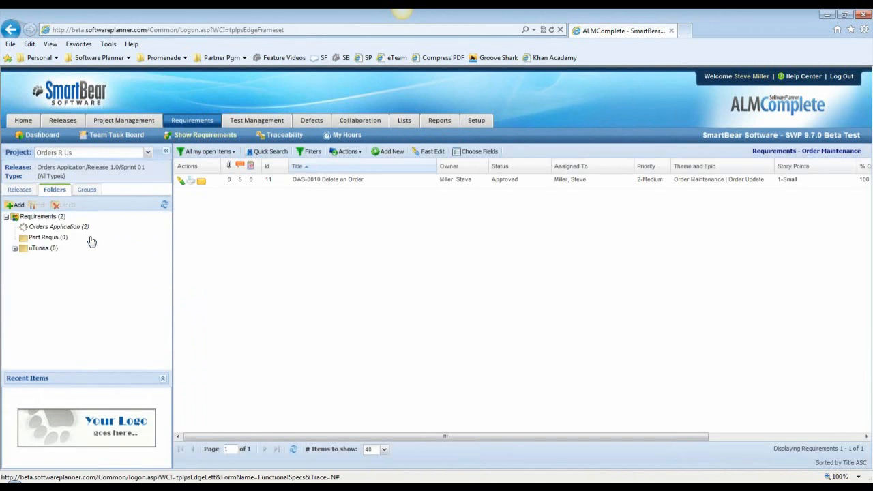
# Step: Expand the uTunes requirements folder and show its options for copying and pasting folder structures
pyautogui.click(15, 311)
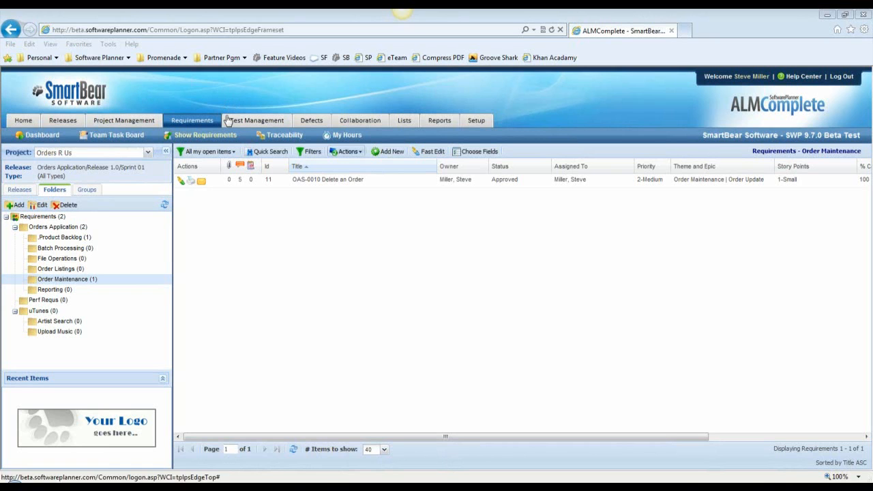
pyautogui.click(46, 312)
pyautogui.rightClick(47, 312)
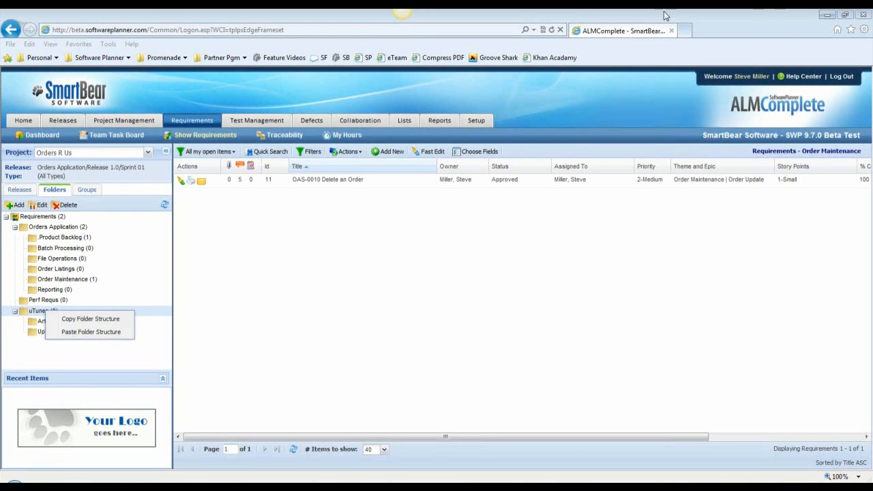
pyautogui.click(684, 30)
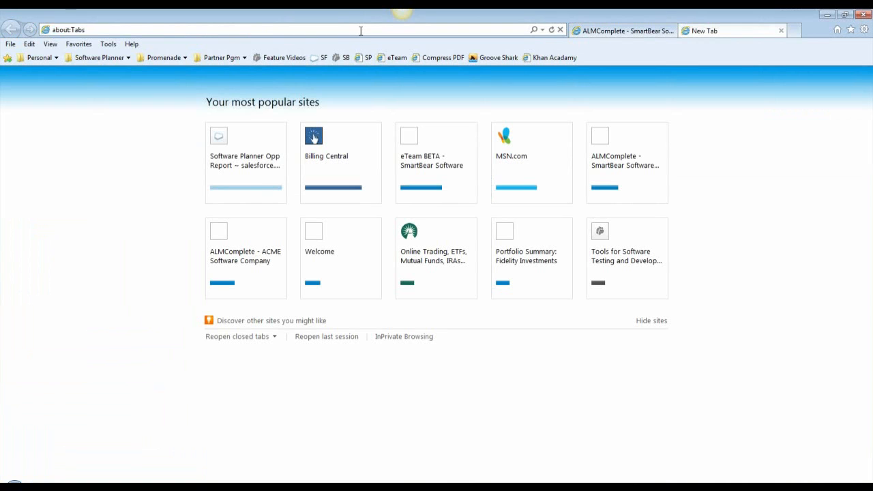
pyautogui.write('www.jingprojec')
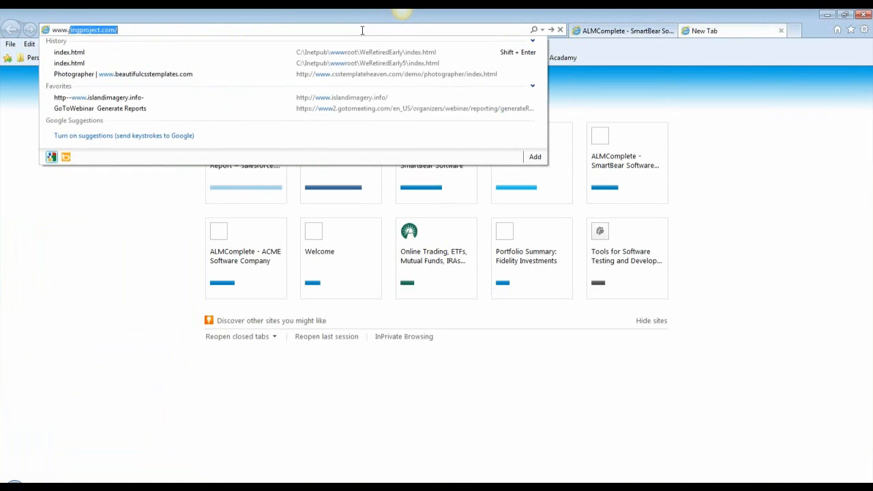
pyautogui.write('t.com/')
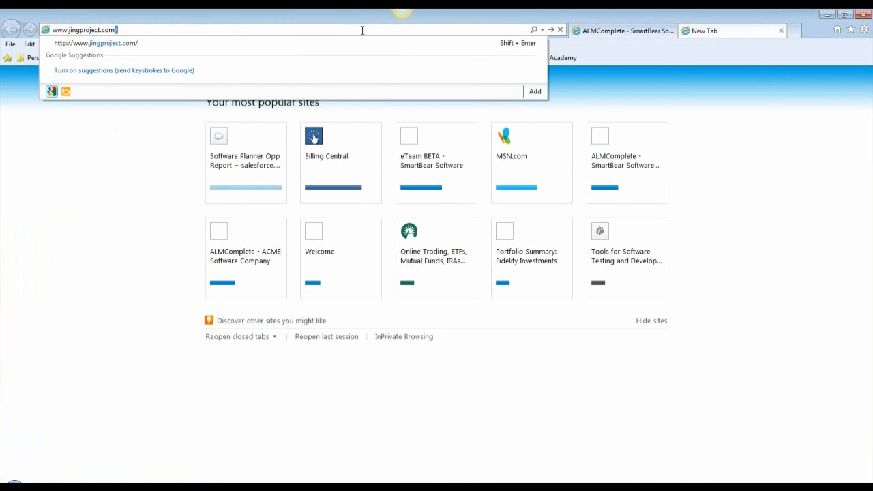
pyautogui.press('Return')
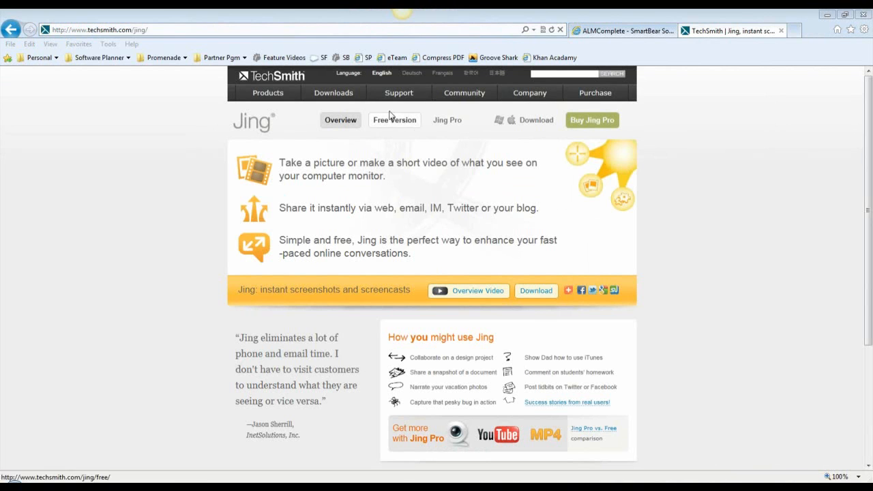
pyautogui.click(781, 30)
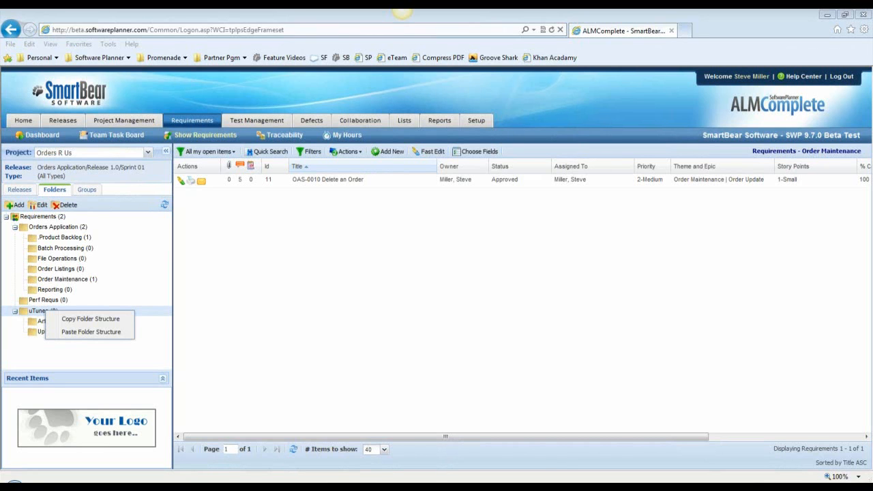
# Step: Open the Test Purge with 8 years of data test, review its change history, and highlight its Version value on the edit form
pyautogui.click(275, 123)
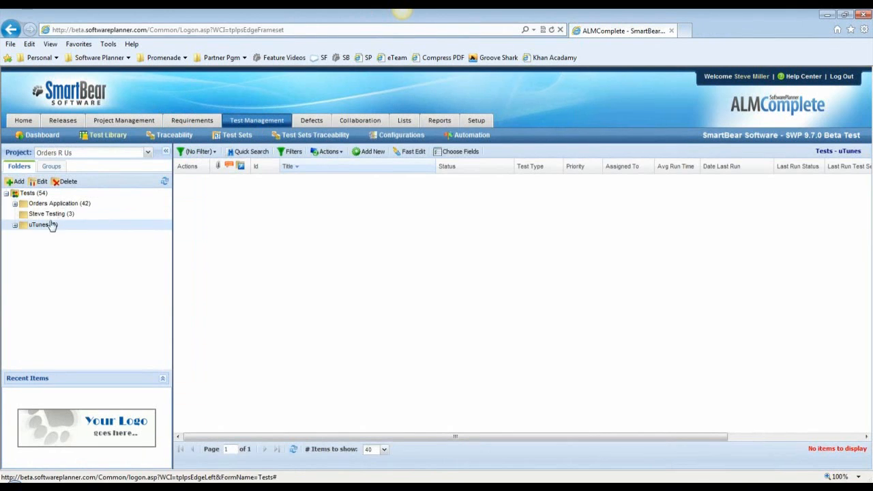
pyautogui.click(57, 203)
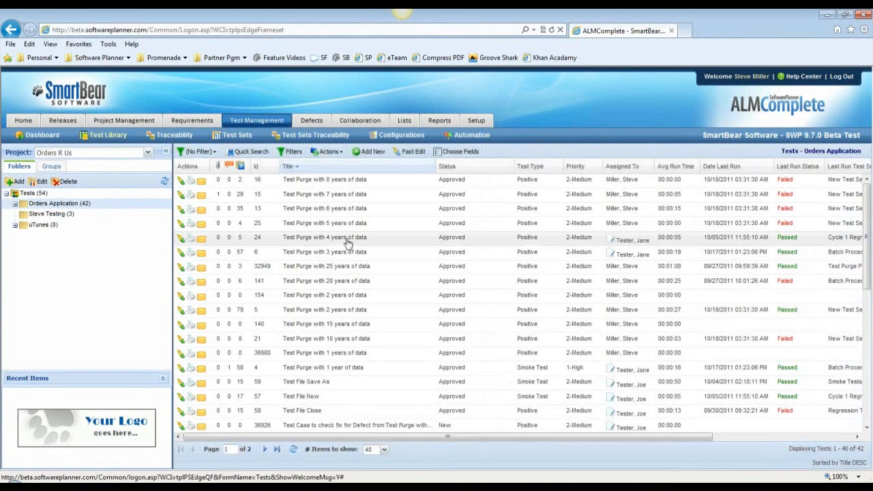
pyautogui.click(346, 182)
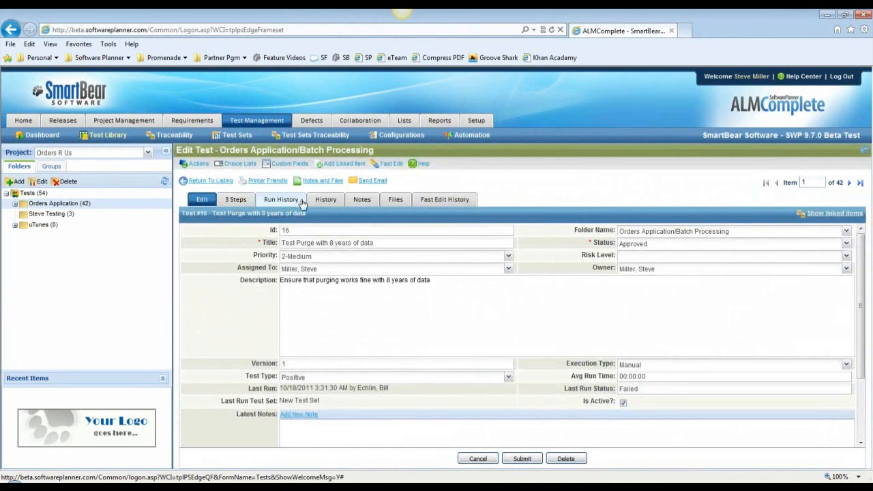
pyautogui.click(338, 200)
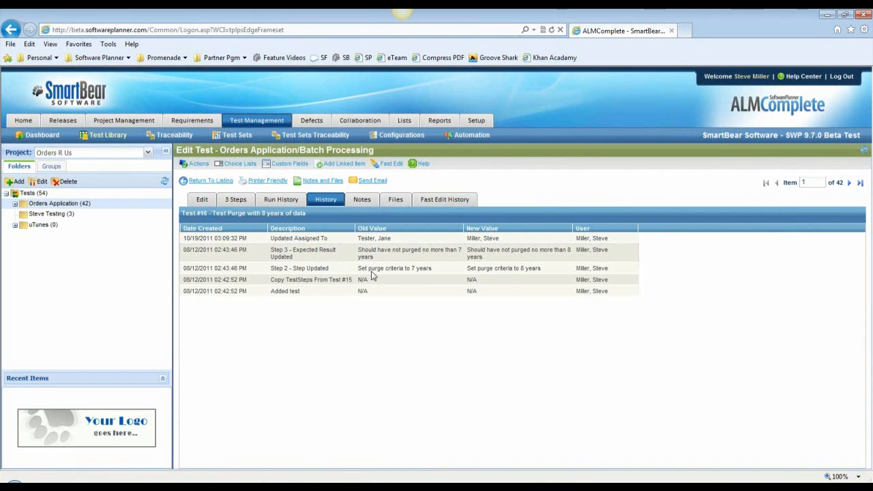
pyautogui.click(202, 199)
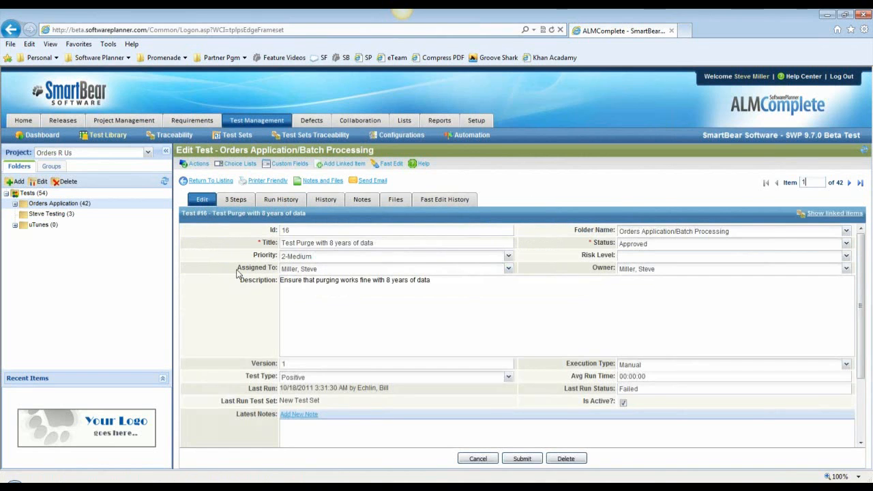
pyautogui.moveTo(289, 368); pyautogui.dragTo(271, 365)
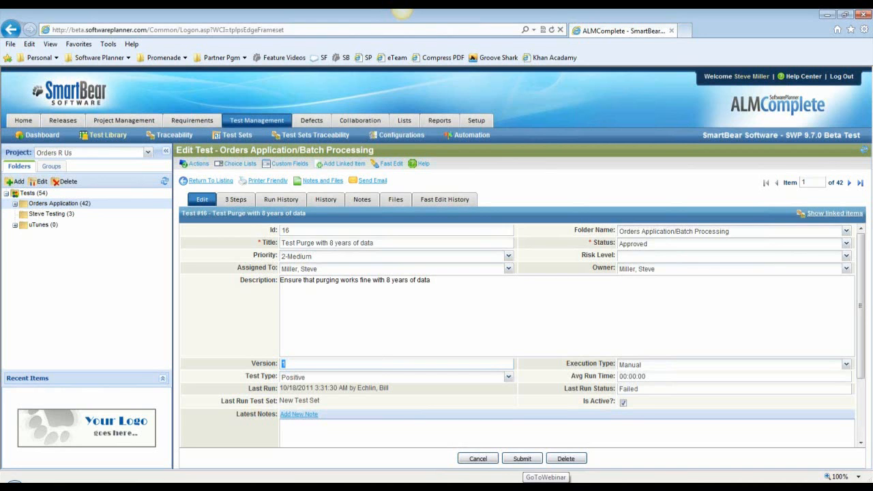
# Step: Return to the test library listing and open the Functional Tests list of test sets
pyautogui.click(546, 487)
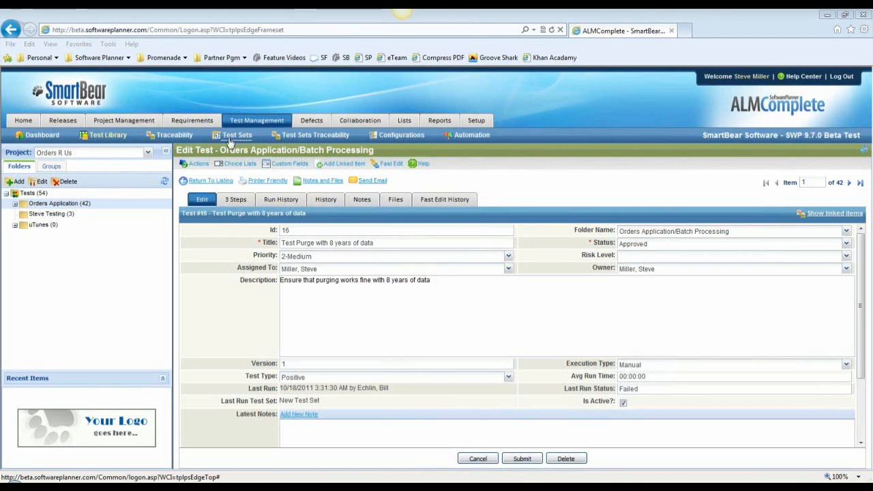
pyautogui.click(116, 137)
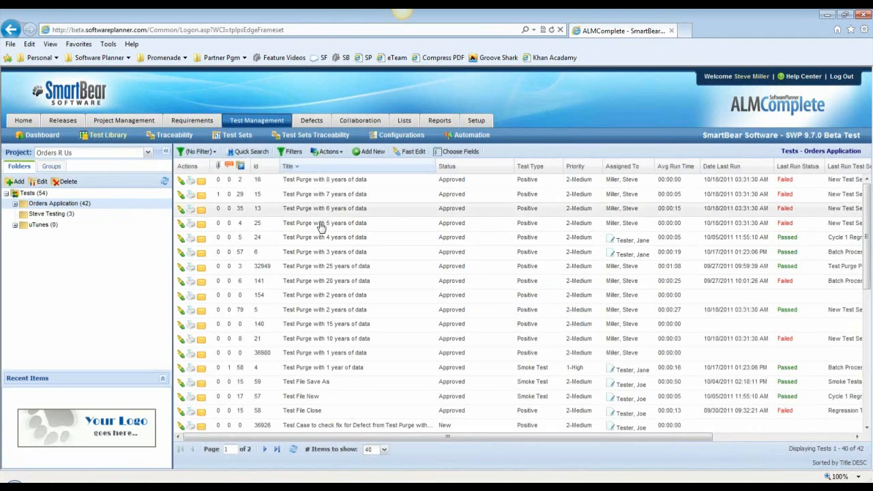
pyautogui.click(239, 139)
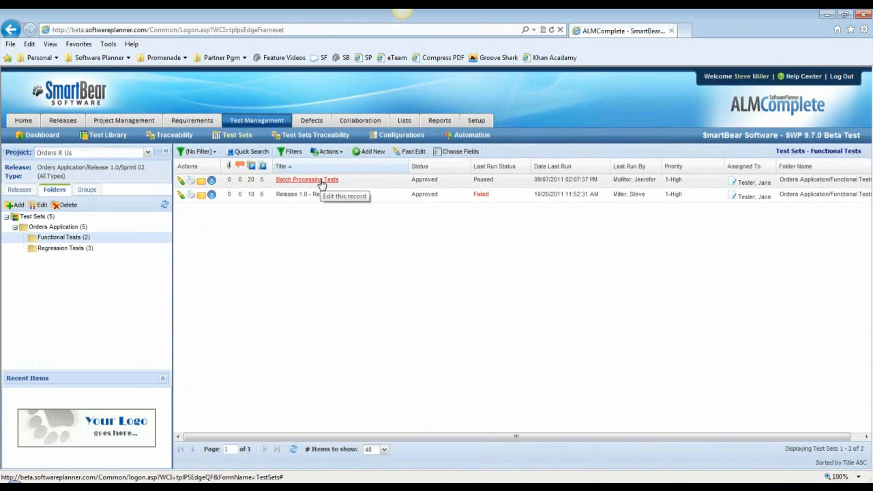
# Step: Open the Batch Processing Tests test set and examine its linked items at the end of the form
pyautogui.click(321, 183)
pyautogui.scroll(-5, 232, 339)
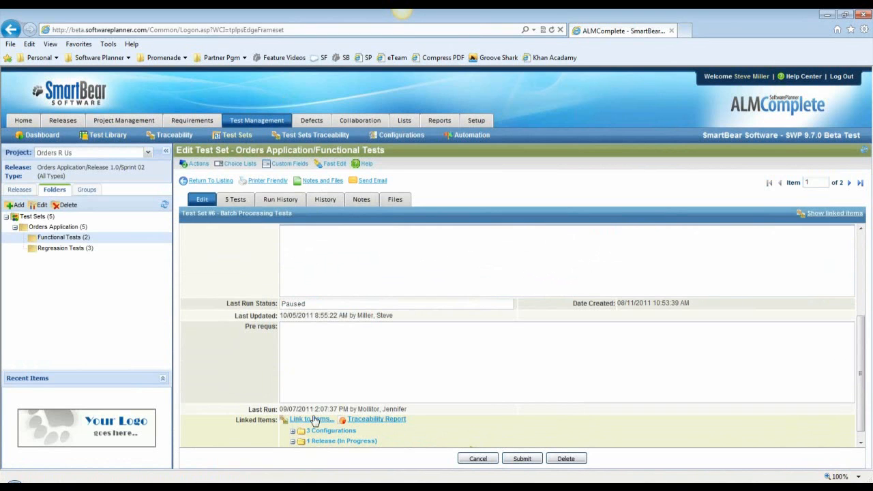
pyautogui.scroll(-1, 334, 425)
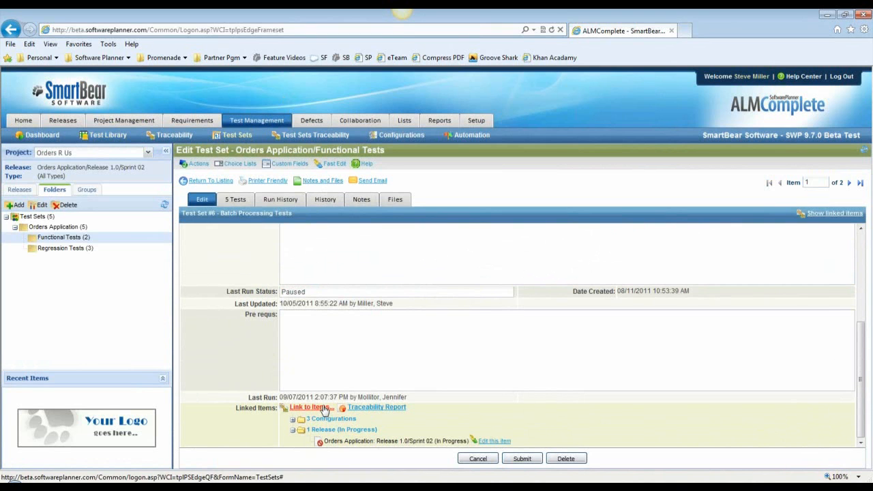
pyautogui.click(325, 408)
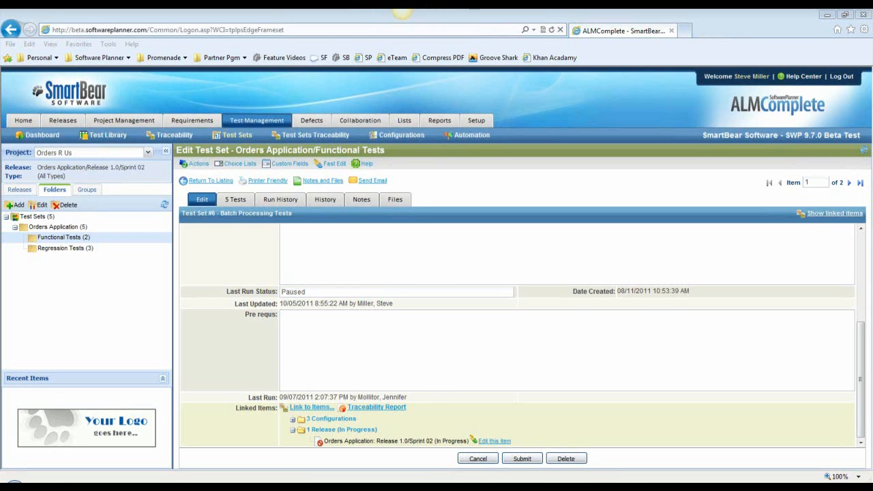
# Step: Open the list of reports and review the available Test Management Reports
pyautogui.click(446, 123)
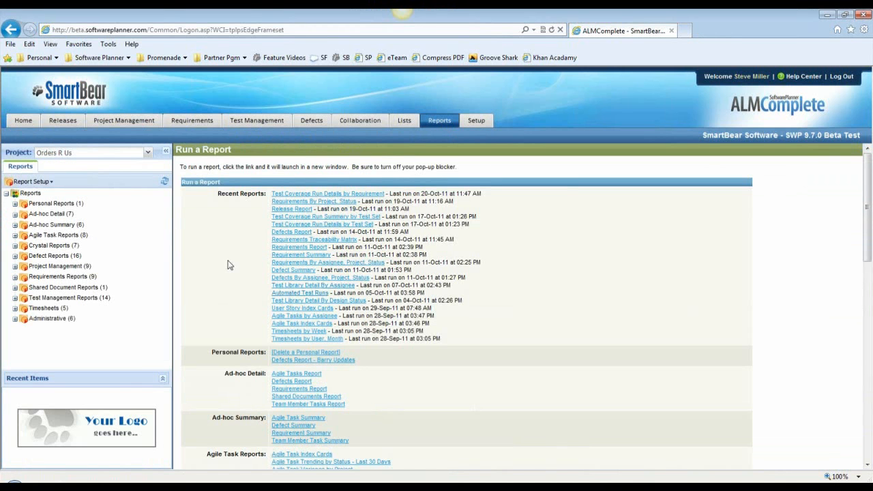
pyautogui.scroll(-15, 230, 260)
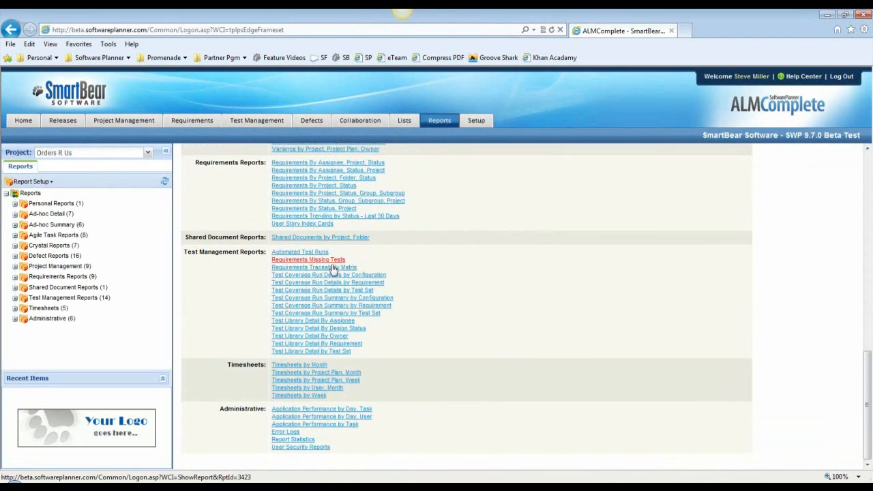
pyautogui.tripleClick(245, 253)
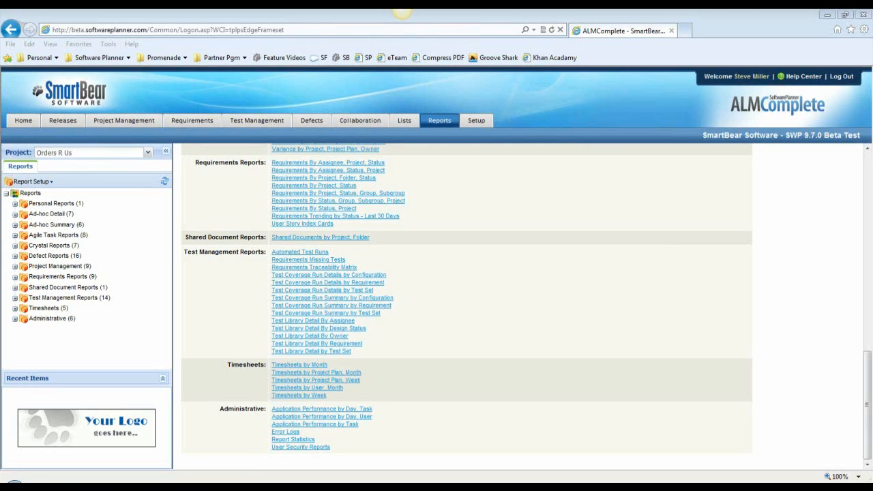
# Step: Open the Test Purge with 8 years of data test from the test library and put its steps into edit mode
pyautogui.click(273, 122)
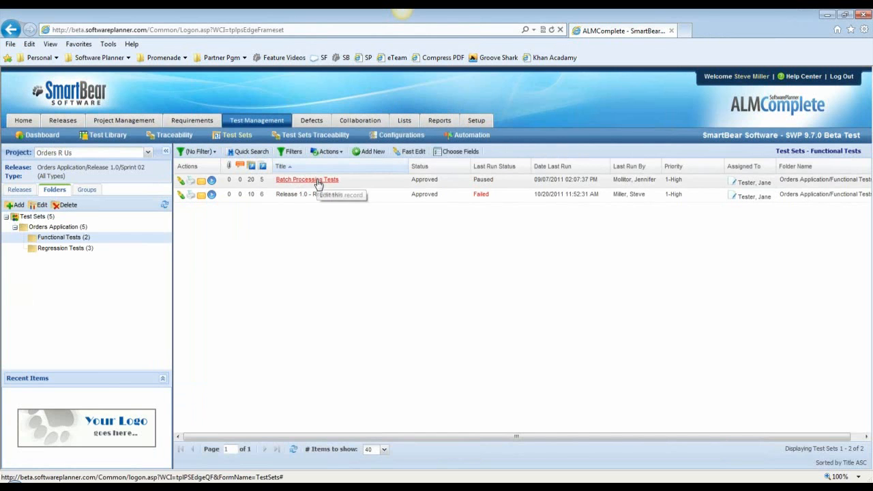
pyautogui.click(111, 136)
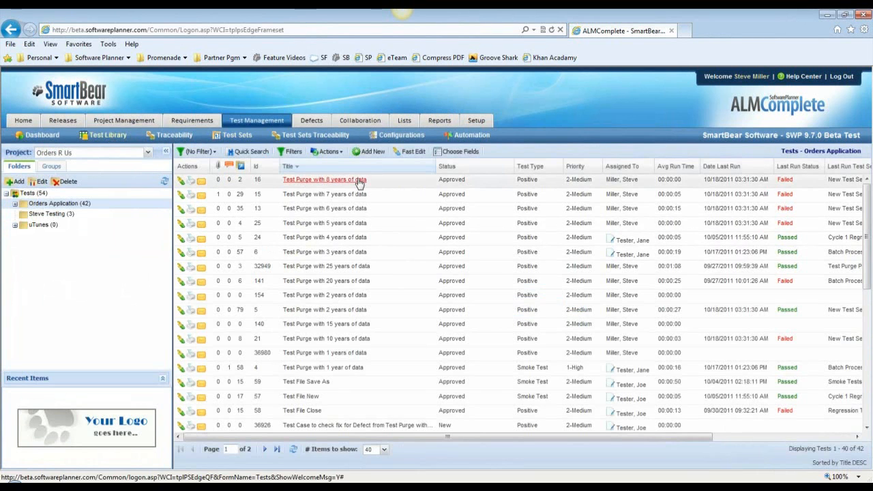
pyautogui.click(357, 183)
pyautogui.click(244, 201)
pyautogui.click(537, 461)
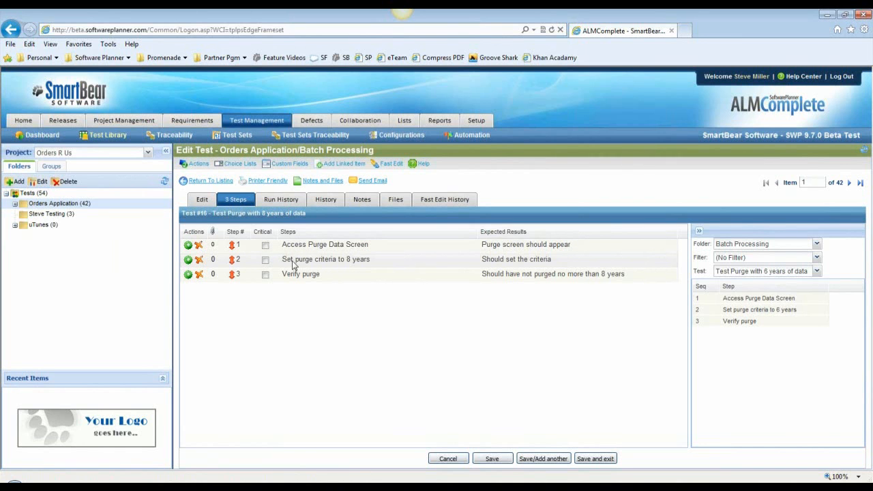
# Step: Attach the file steve.csv to step 2, Set purge criteria to 8 years, and return to the test's list of steps
pyautogui.click(213, 261)
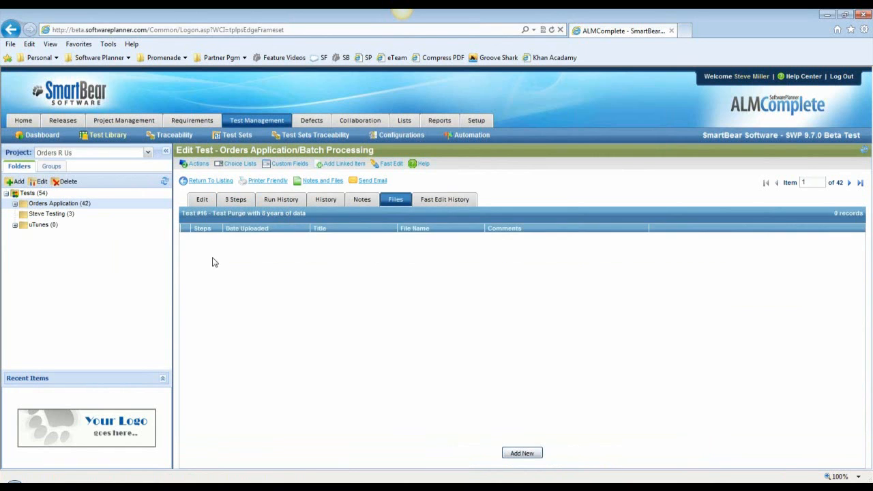
pyautogui.click(522, 453)
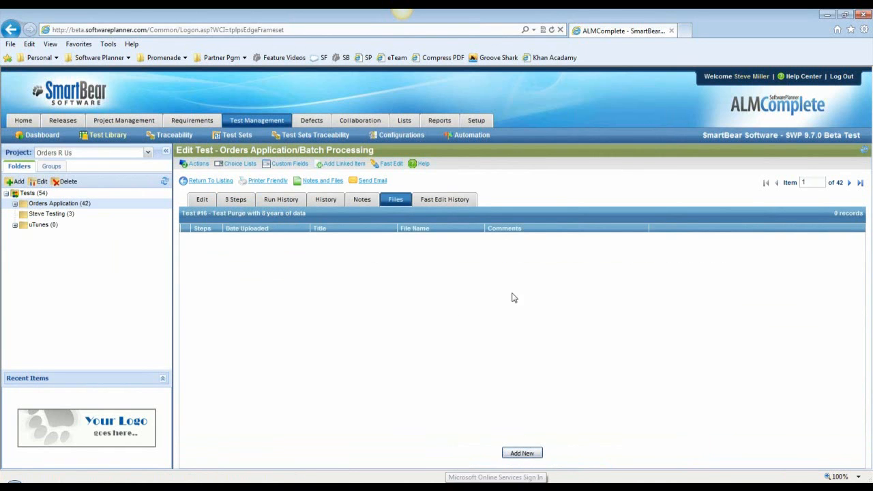
pyautogui.click(797, 232)
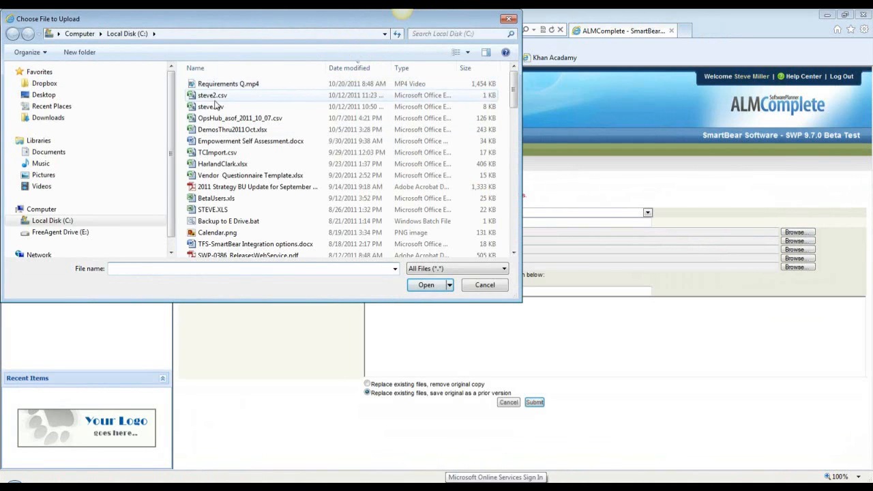
pyautogui.doubleClick(211, 107)
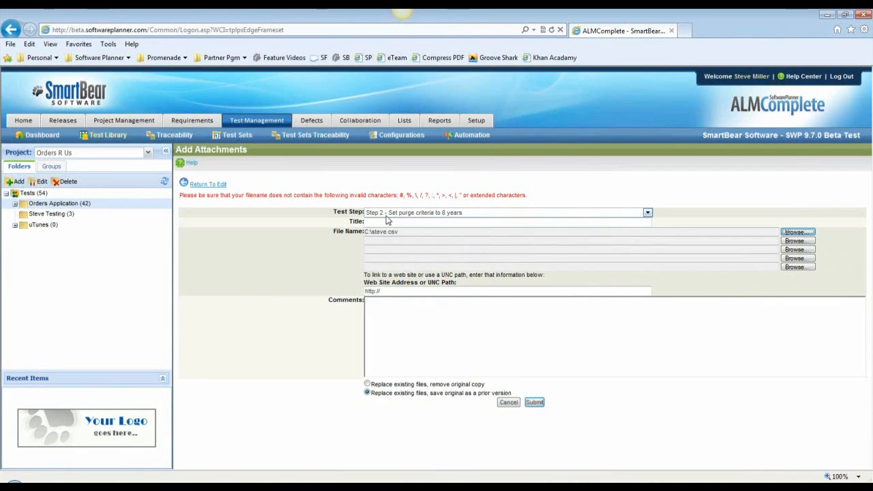
pyautogui.click(534, 403)
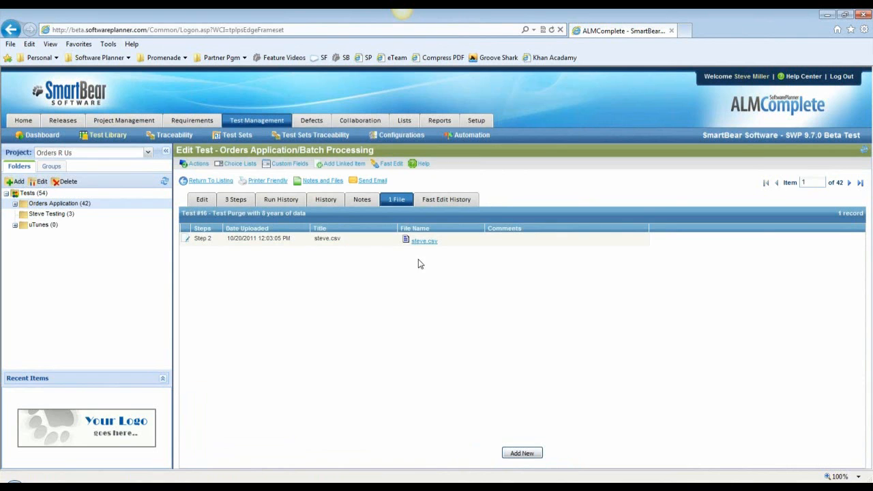
pyautogui.click(236, 199)
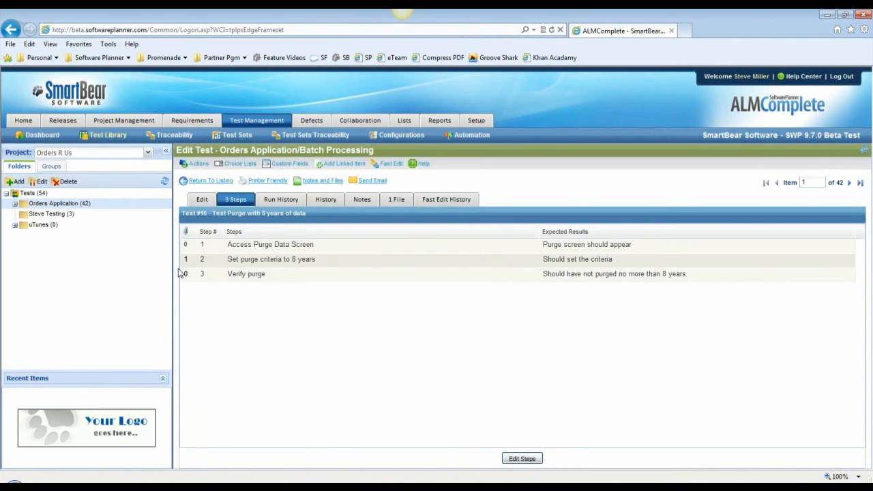
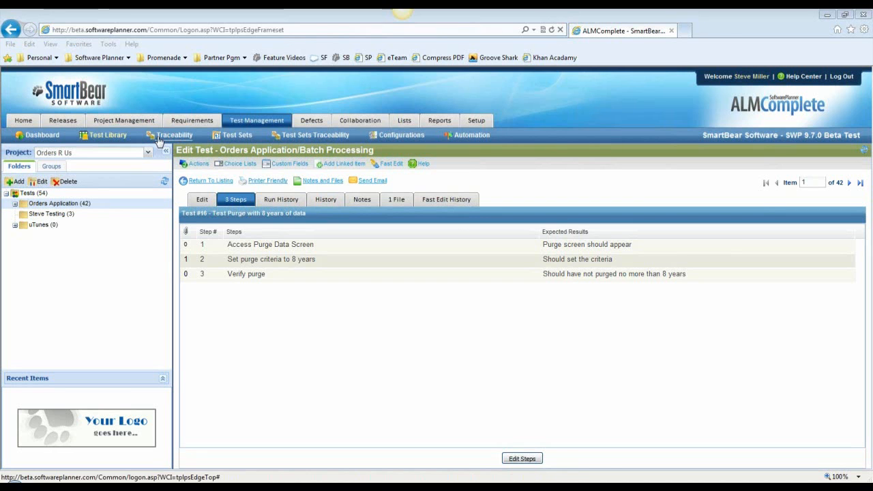
# Step: View the Order Maintenance tests under Orders Application in the test library, and return to the Functional Tests list of test sets
pyautogui.click(106, 137)
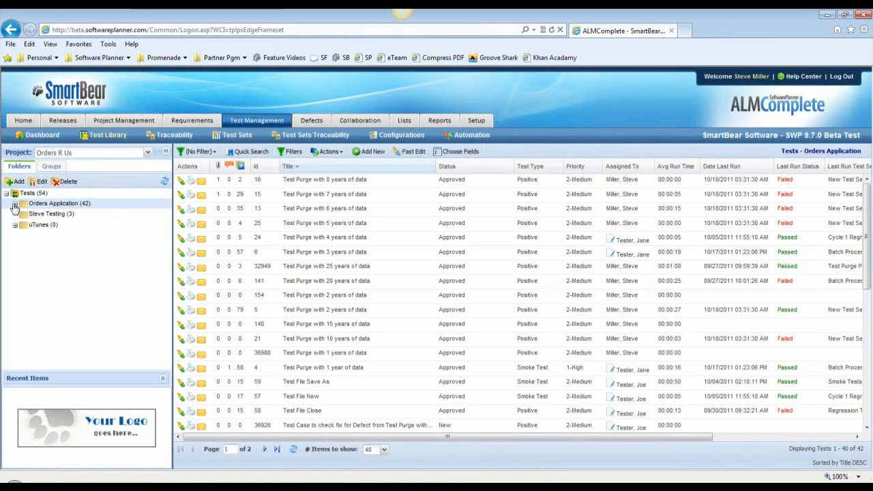
pyautogui.click(16, 205)
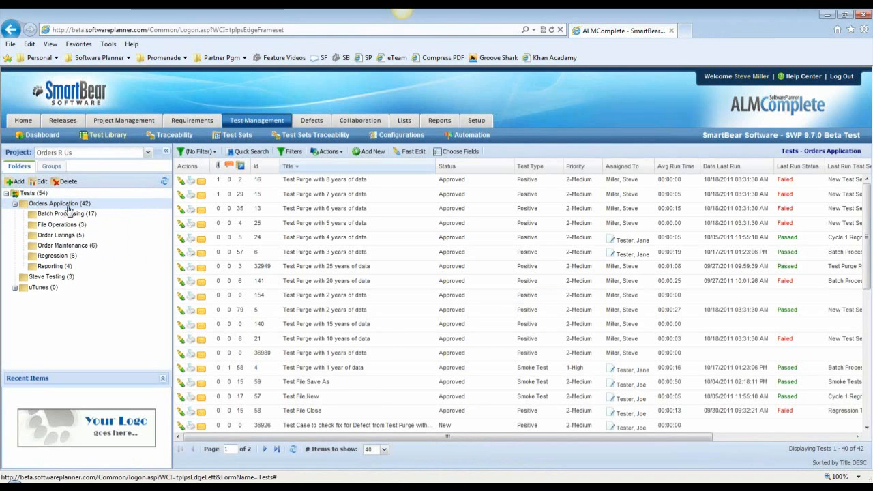
pyautogui.click(72, 246)
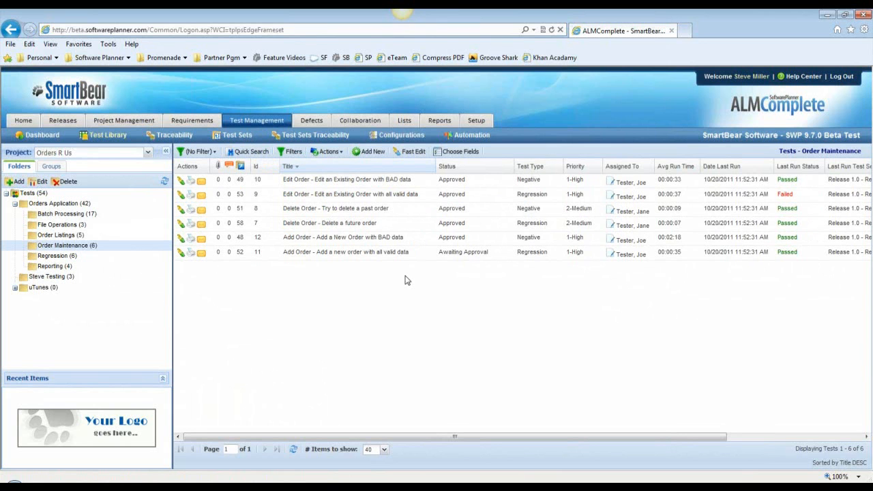
pyautogui.click(110, 137)
pyautogui.click(234, 135)
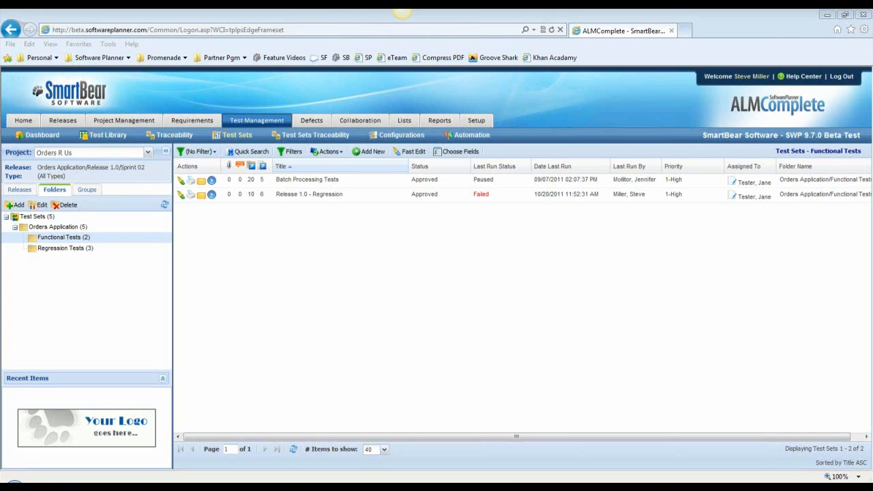
# Step: Switch to the PowerPoint presentation's closing slide and clear the text selection on the survey link
pyautogui.hotkey('alt', 'Tab')
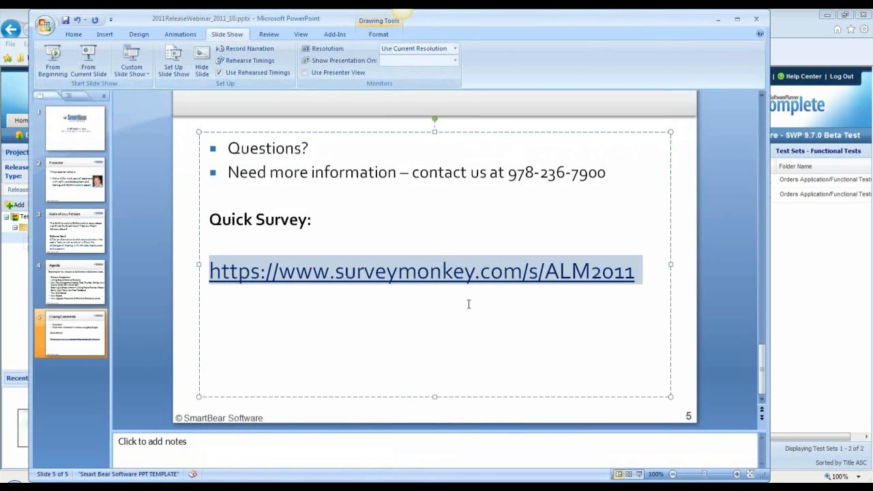
pyautogui.click(521, 216)
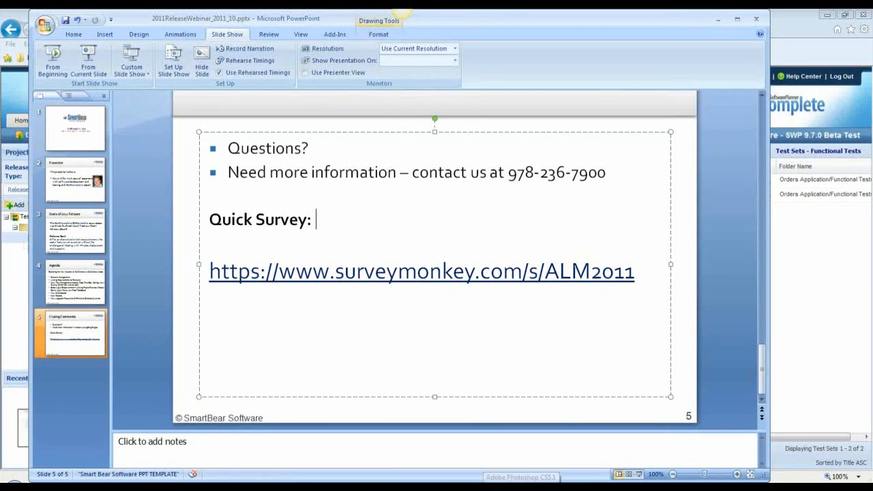
pyautogui.click(521, 489)
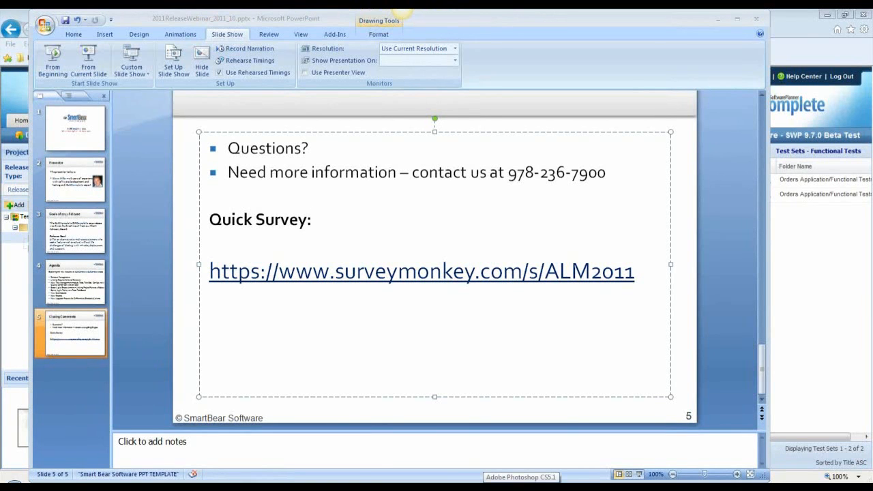